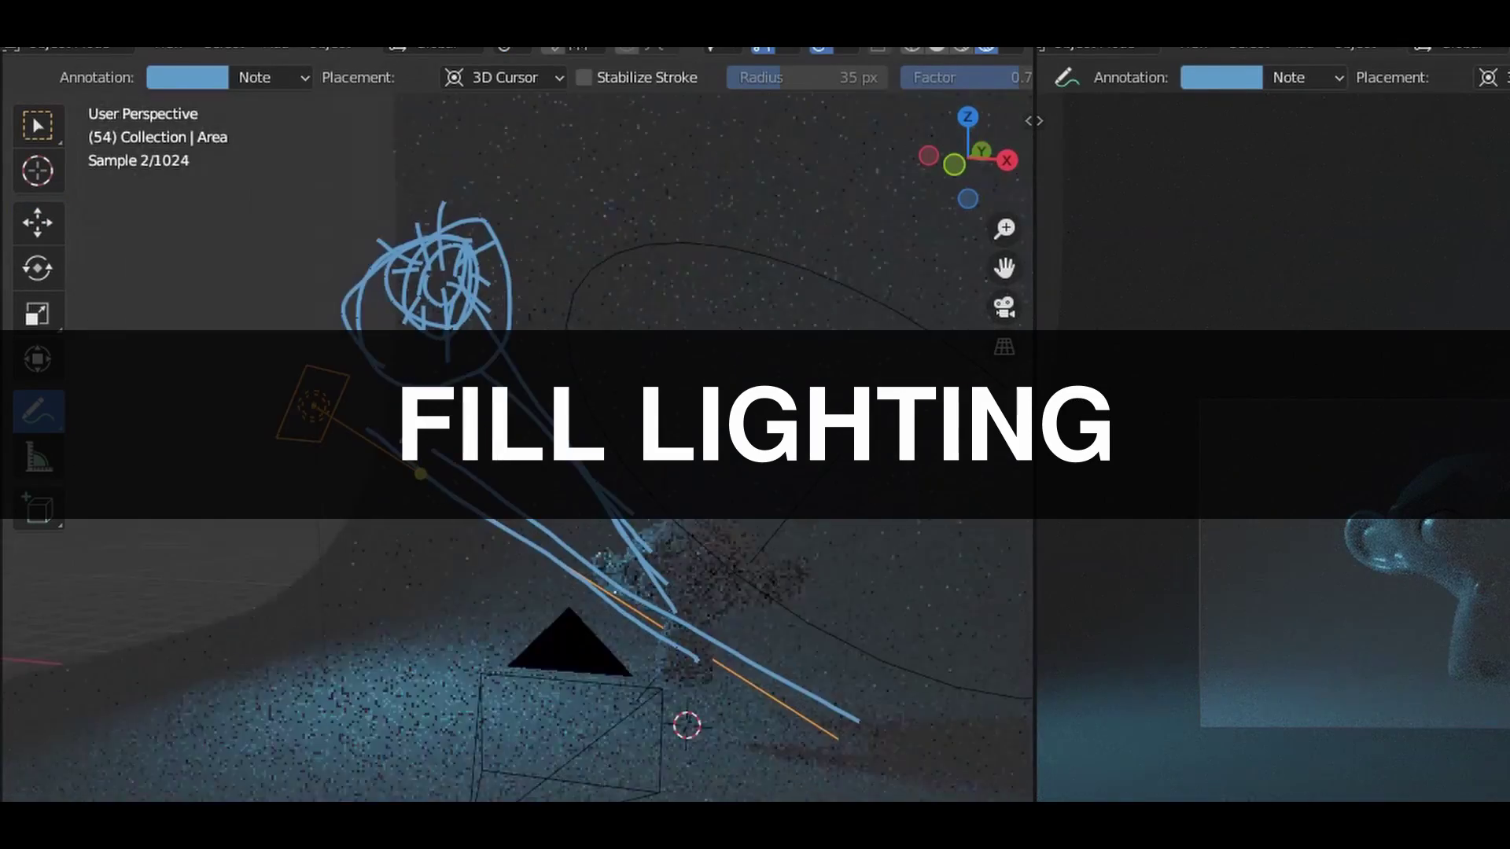
pyautogui.press('KP_7')
pyautogui.click(507, 44)
pyautogui.click(539, 95)
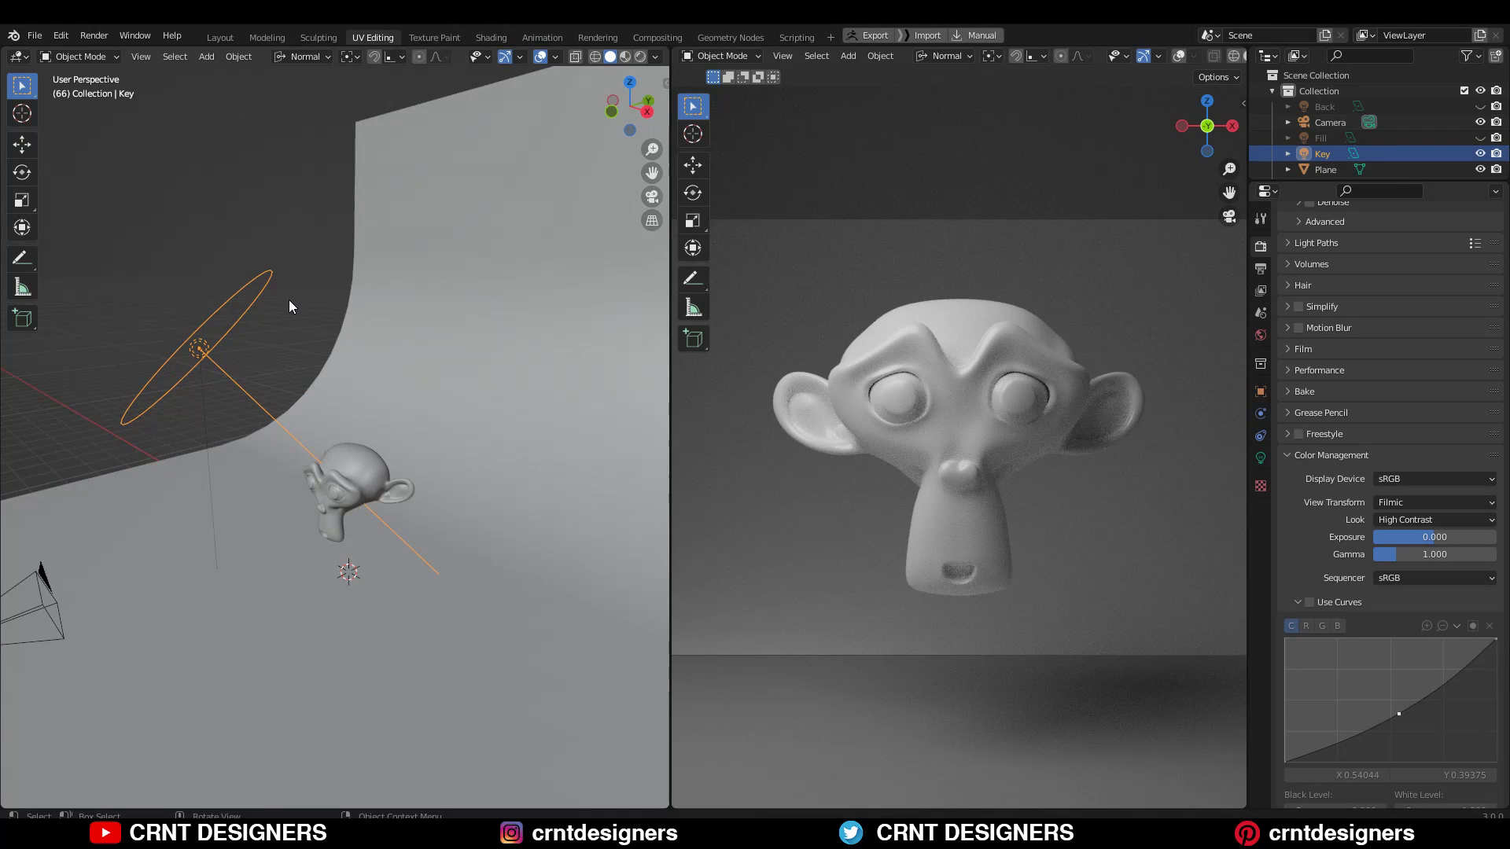
# Annotate the Key light's floor offset from the 3D cursor and its line of direction from the monkey head
pyautogui.press('KP_7')
pyautogui.moveTo(172, 548)
pyautogui.mouseDown()
pyautogui.moveTo(285, 417)
pyautogui.moveTo(335, 384)
pyautogui.mouseUp()
pyautogui.moveTo(362, 503); pyautogui.dragTo(277, 336, button='middle')
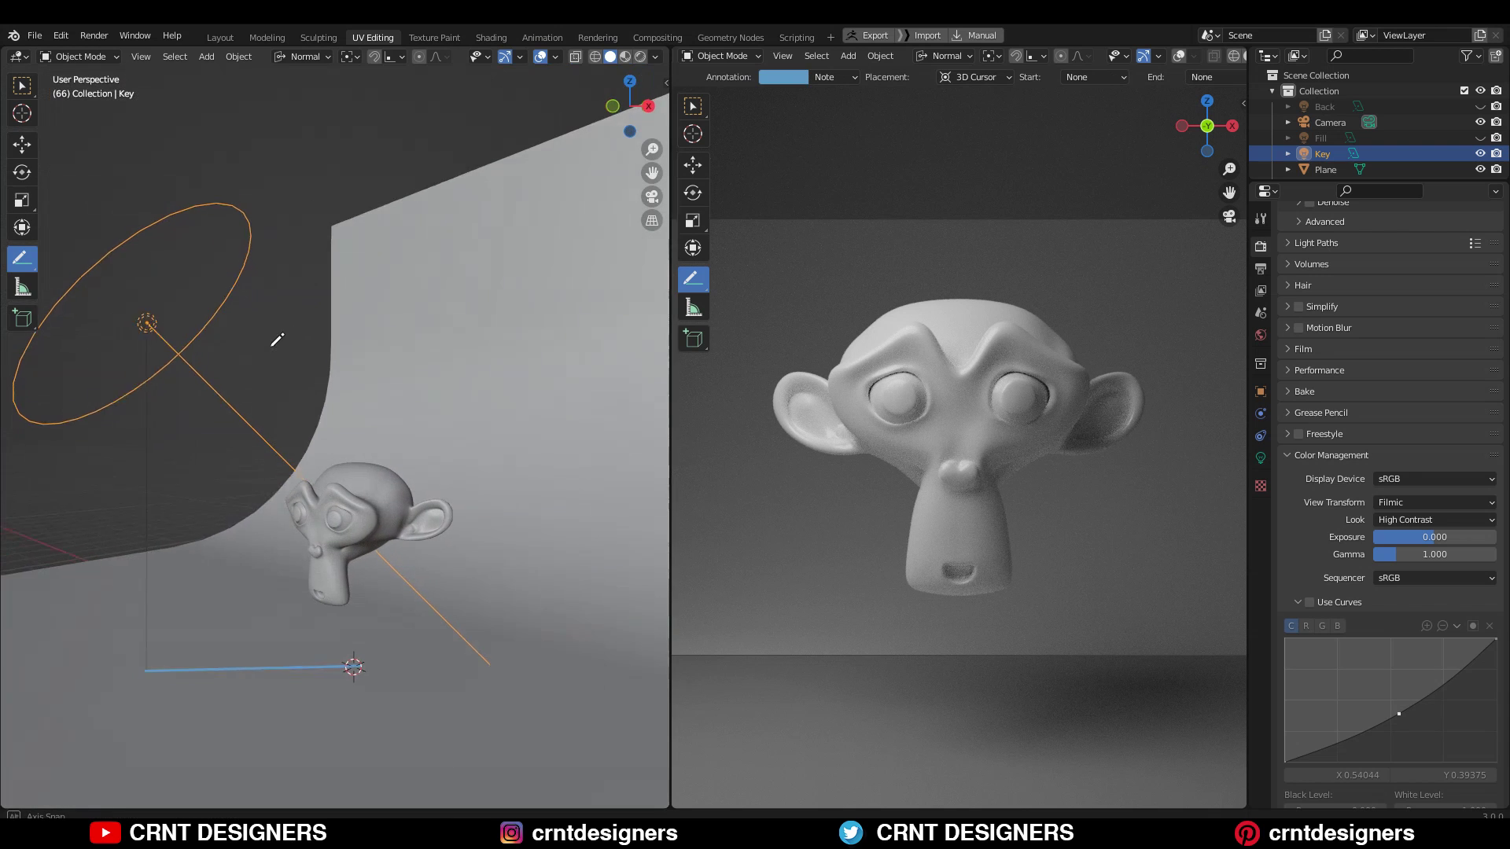
pyautogui.moveTo(320, 494); pyautogui.dragTo(159, 314)
pyautogui.moveTo(159, 311); pyautogui.dragTo(205, 318, button='middle')
# Annotate a vertical dividing line down the monkey's face, labelling the lit half Bright and the shaded half Dark
pyautogui.moveTo(624, 181)
pyautogui.mouseDown()
pyautogui.moveTo(639, 516)
pyautogui.moveTo(627, 673)
pyautogui.mouseUp()
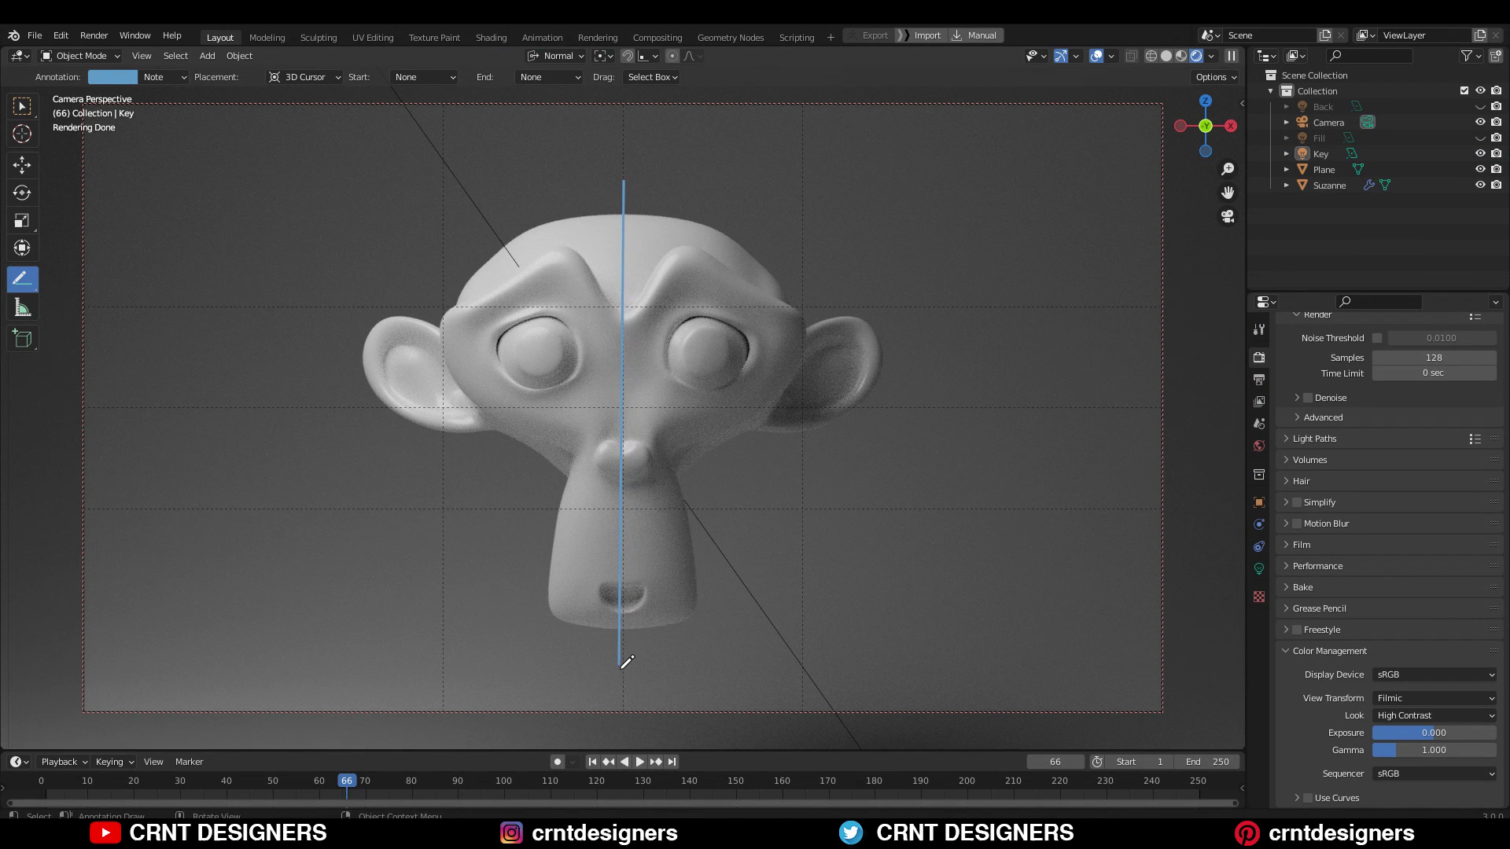
pyautogui.moveTo(583, 185)
pyautogui.mouseDown()
pyautogui.moveTo(338, 354)
pyautogui.moveTo(546, 636)
pyautogui.mouseUp()
pyautogui.moveTo(161, 244); pyautogui.dragTo(171, 307)
pyautogui.moveTo(190, 295)
pyautogui.mouseDown()
pyautogui.moveTo(206, 260)
pyautogui.moveTo(227, 279)
pyautogui.mouseUp()
pyautogui.moveTo(236, 263)
pyautogui.mouseDown()
pyautogui.moveTo(253, 271)
pyautogui.moveTo(221, 305)
pyautogui.mouseUp()
pyautogui.moveTo(275, 193); pyautogui.dragTo(298, 250)
pyautogui.moveTo(319, 177)
pyautogui.mouseDown()
pyautogui.moveTo(312, 231)
pyautogui.moveTo(340, 182)
pyautogui.mouseUp()
pyautogui.moveTo(862, 150); pyautogui.dragTo(871, 250)
pyautogui.moveTo(936, 197); pyautogui.dragTo(961, 239)
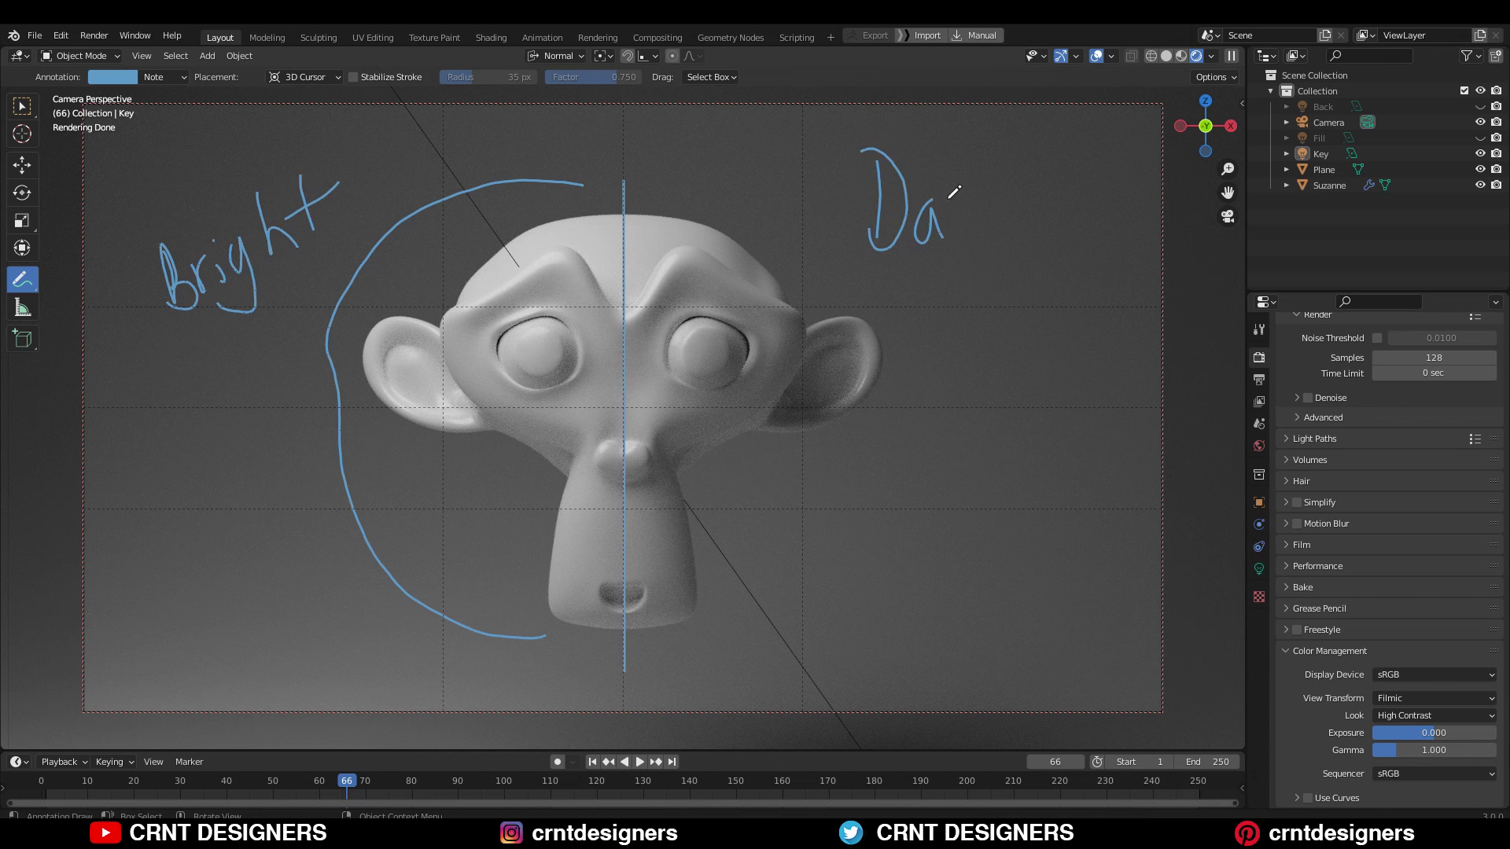
pyautogui.moveTo(987, 177); pyautogui.dragTo(1036, 240)
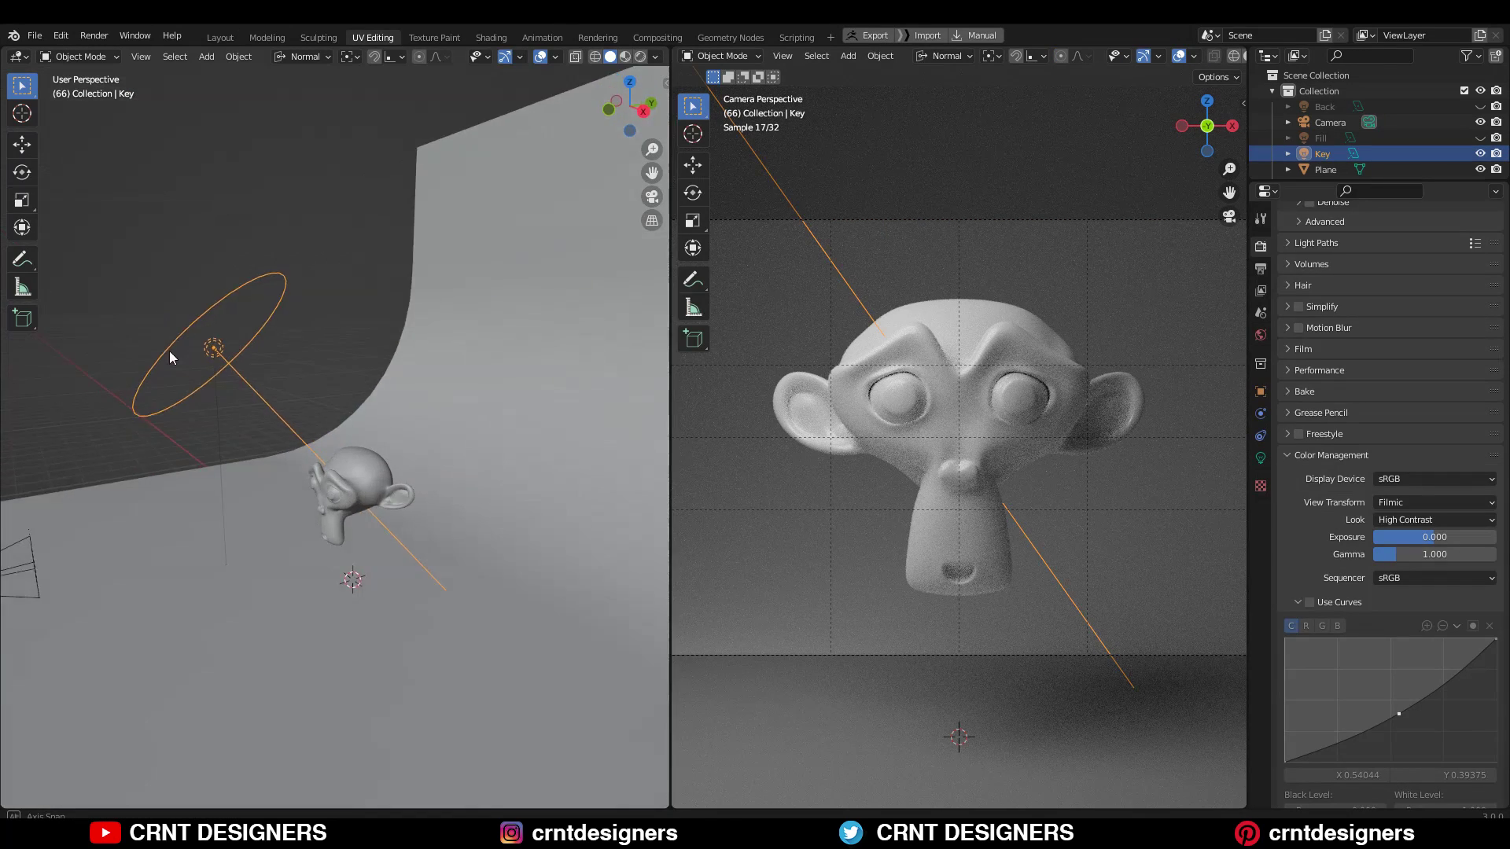
# Circle the shaded side of the monkey's head and outline the shaded half of the camera view with annotations
pyautogui.moveTo(318, 342)
pyautogui.mouseDown(button='middle')
pyautogui.moveTo(469, 398)
pyautogui.moveTo(531, 349)
pyautogui.moveTo(418, 366)
pyautogui.moveTo(502, 244)
pyautogui.mouseUp(button='middle')
pyautogui.click(467, 360)
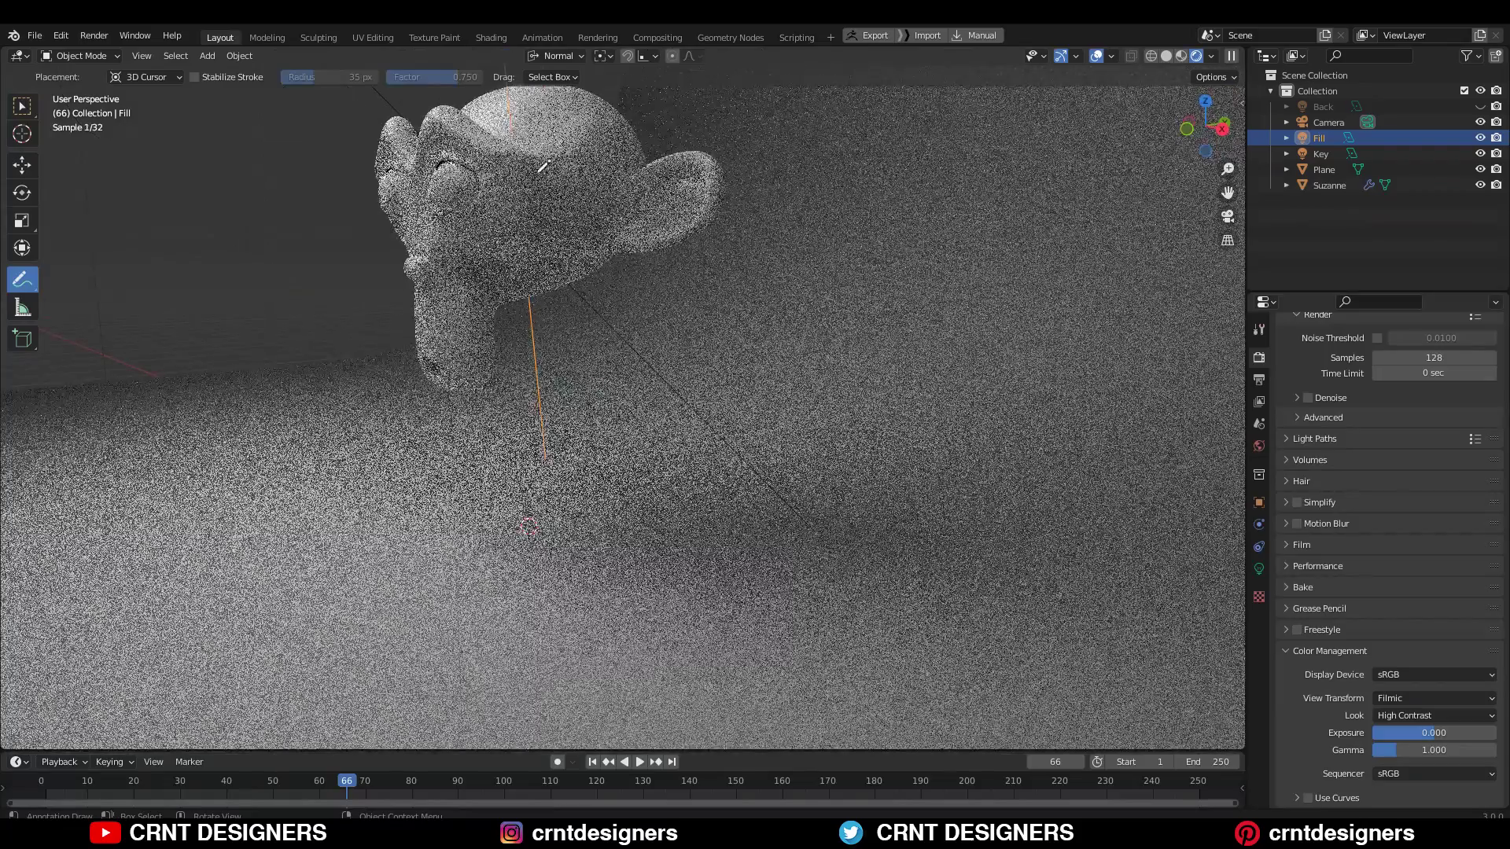
pyautogui.moveTo(578, 161)
pyautogui.mouseDown()
pyautogui.moveTo(535, 216)
pyautogui.moveTo(569, 223)
pyautogui.mouseUp()
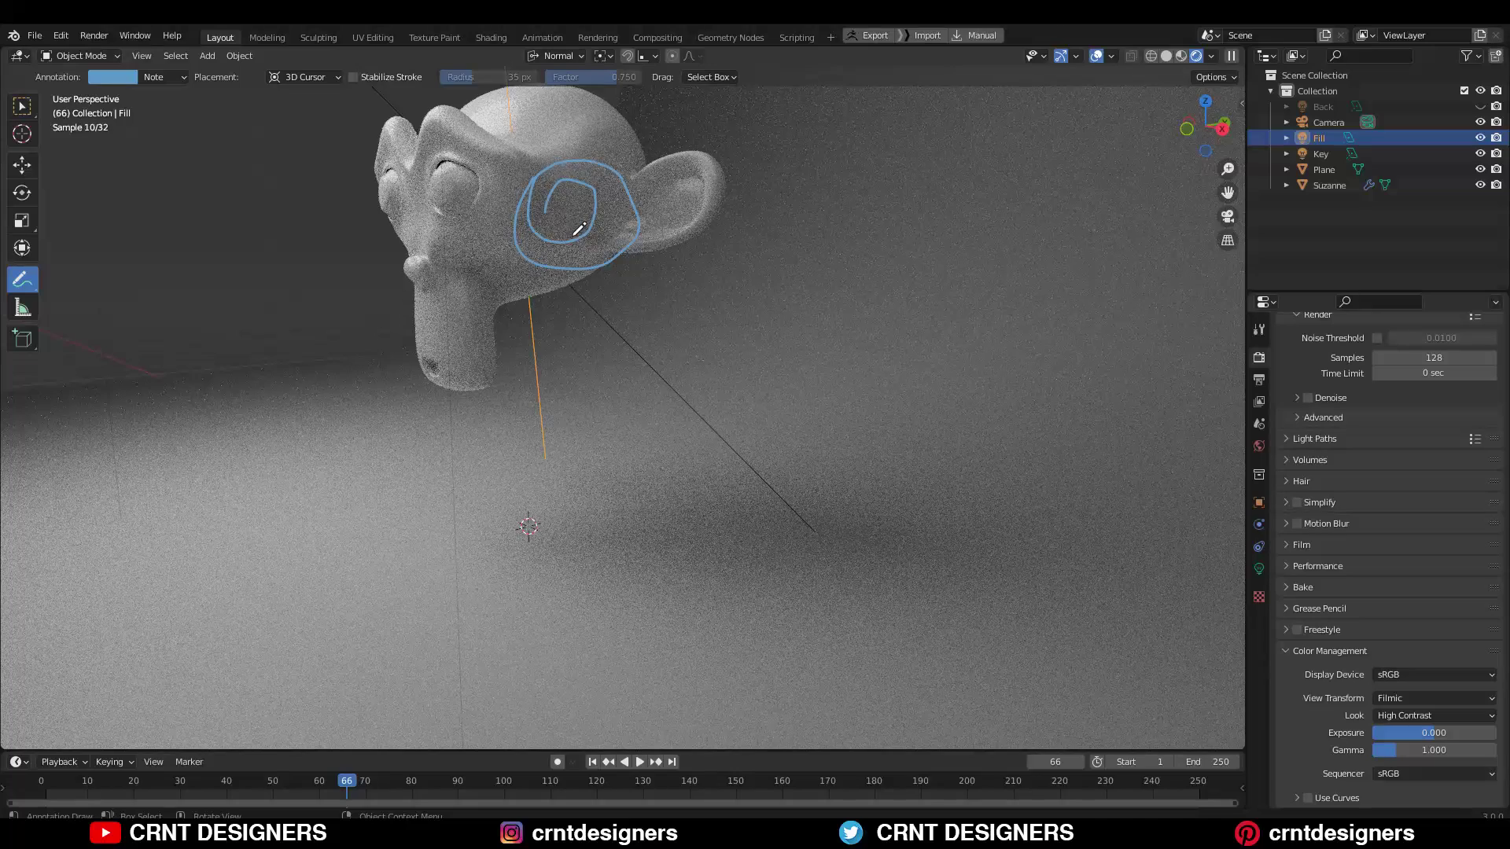
pyautogui.moveTo(628, 235)
pyautogui.mouseDown()
pyautogui.moveTo(657, 600)
pyautogui.moveTo(859, 118)
pyautogui.moveTo(625, 227)
pyautogui.mouseUp()
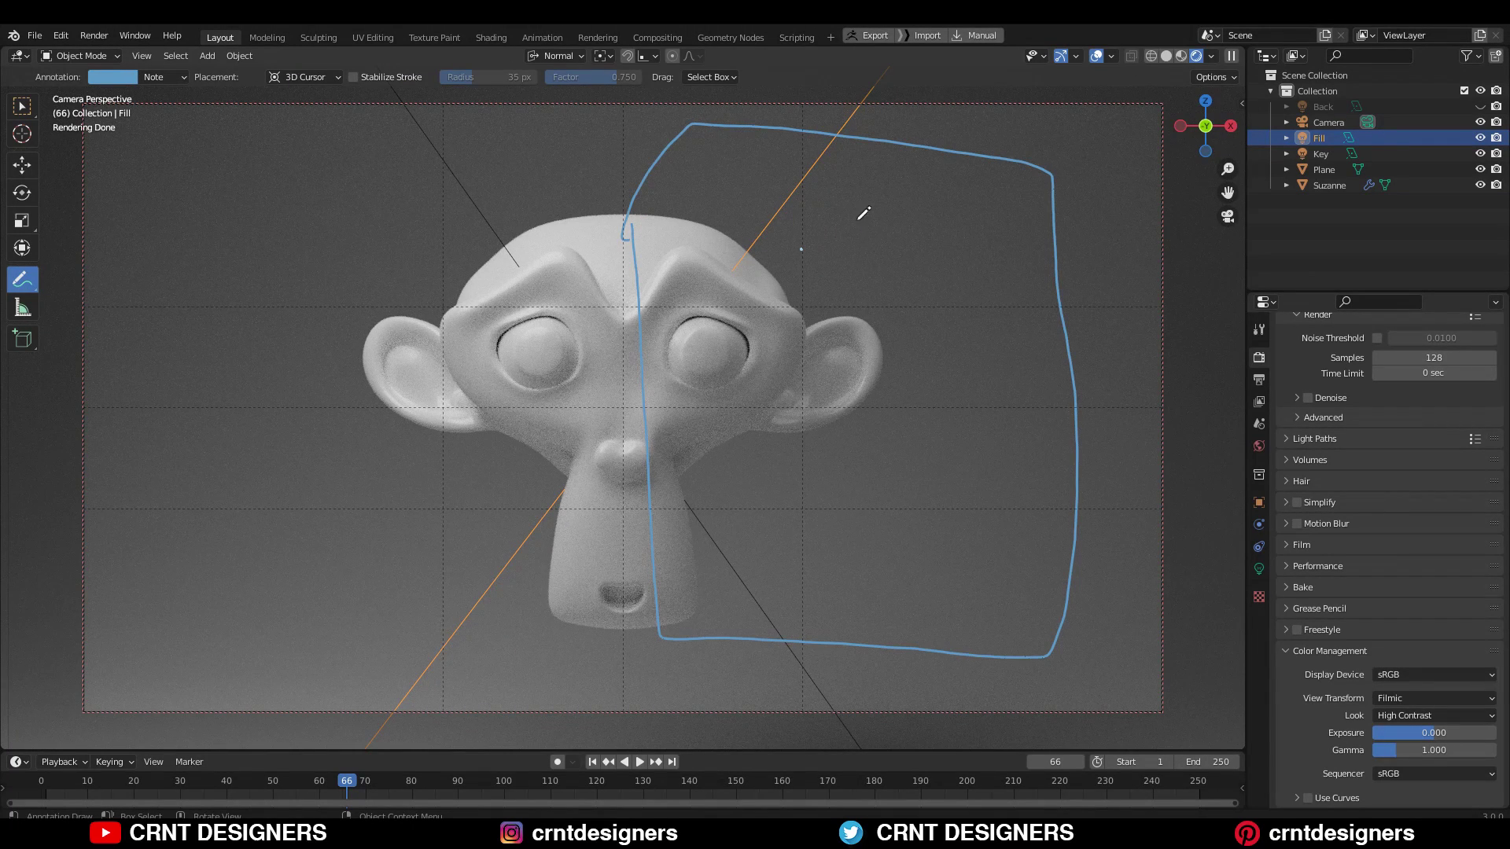
# Handwrite an annotation label inside the outlined shaded half of the camera view
pyautogui.moveTo(843, 219); pyautogui.dragTo(865, 269)
pyautogui.moveTo(920, 258)
pyautogui.mouseDown()
pyautogui.moveTo(904, 275)
pyautogui.moveTo(936, 282)
pyautogui.mouseUp()
pyautogui.moveTo(937, 295); pyautogui.dragTo(961, 250)
pyautogui.moveTo(983, 208); pyautogui.dragTo(983, 295)
pyautogui.moveTo(1008, 236); pyautogui.dragTo(1020, 299)
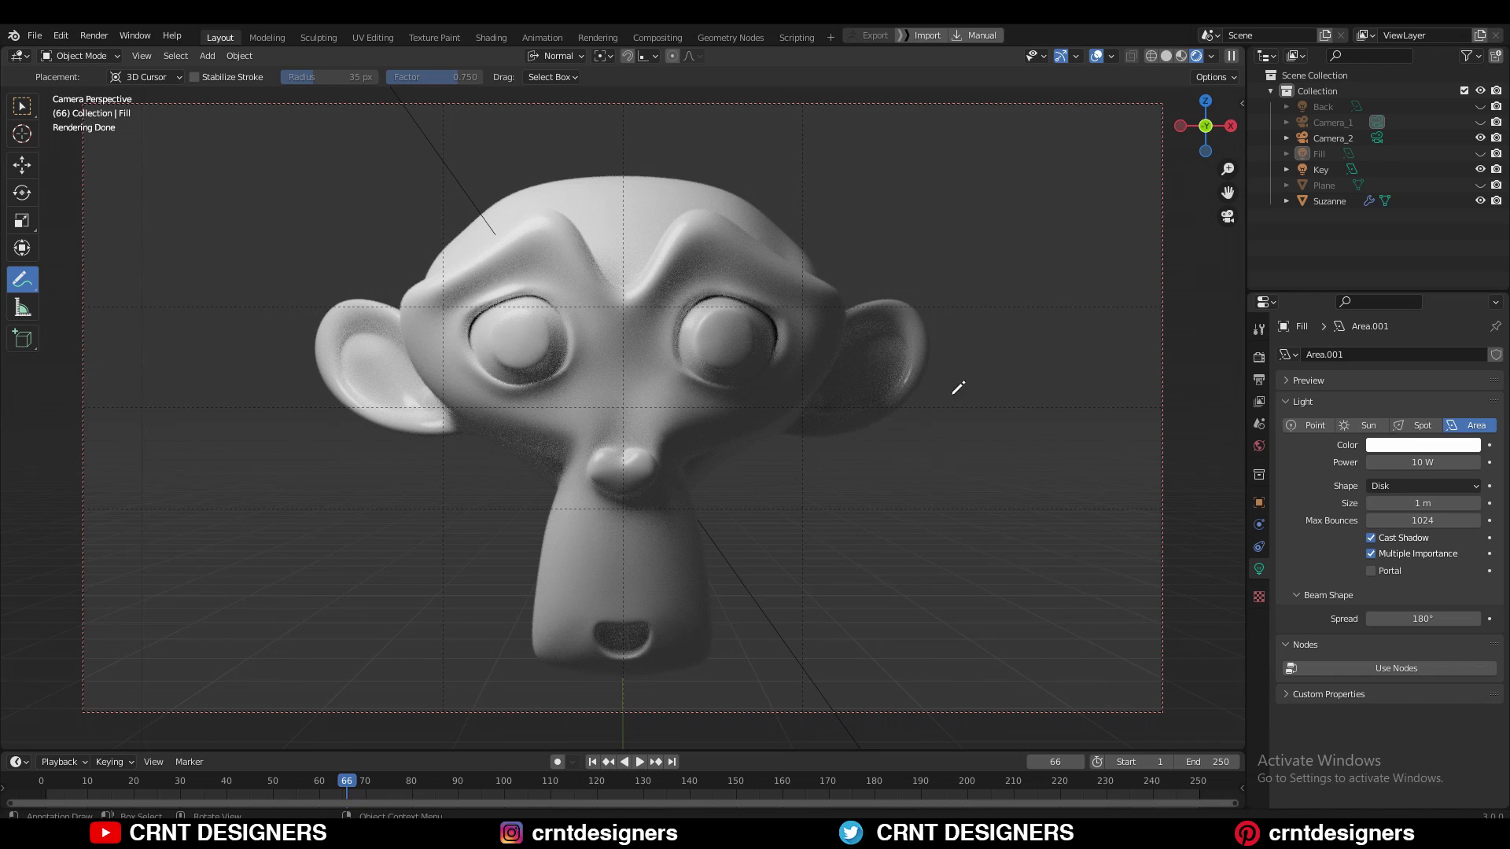
# Circle the monkey's shaded side and its lit brow with annotations, and undo both strokes
pyautogui.moveTo(967, 247)
pyautogui.mouseDown()
pyautogui.moveTo(810, 184)
pyautogui.moveTo(704, 217)
pyautogui.moveTo(584, 423)
pyautogui.moveTo(586, 570)
pyautogui.moveTo(651, 633)
pyautogui.moveTo(789, 640)
pyautogui.moveTo(957, 477)
pyautogui.moveTo(955, 305)
pyautogui.moveTo(916, 221)
pyautogui.mouseUp()
pyautogui.moveTo(548, 144)
pyautogui.mouseDown()
pyautogui.moveTo(466, 159)
pyautogui.moveTo(398, 209)
pyautogui.moveTo(384, 286)
pyautogui.moveTo(489, 370)
pyautogui.moveTo(540, 313)
pyautogui.moveTo(534, 154)
pyautogui.mouseUp()
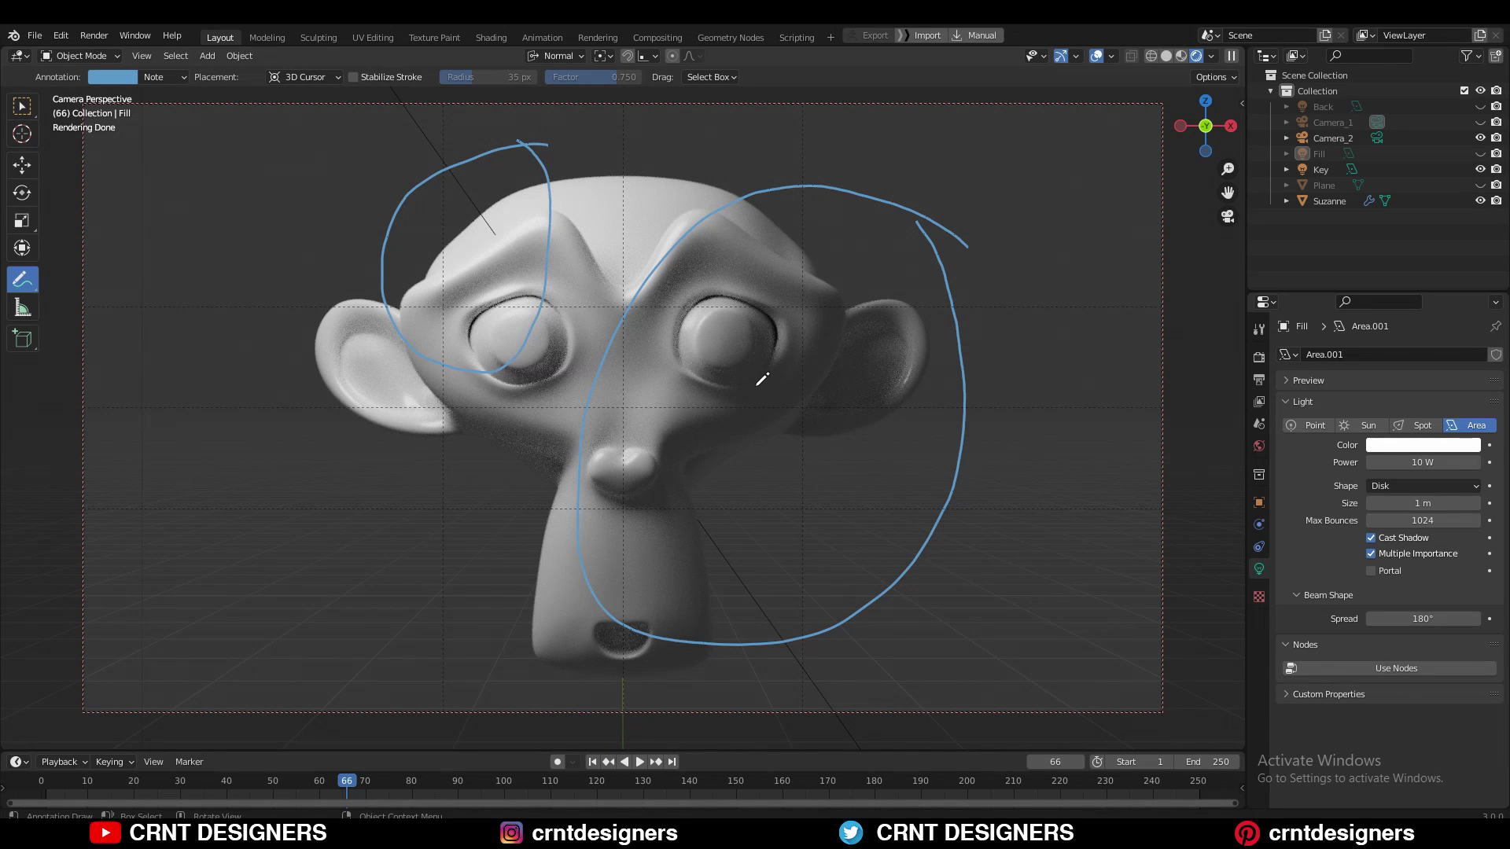
pyautogui.hotkey('ctrl', 'z')
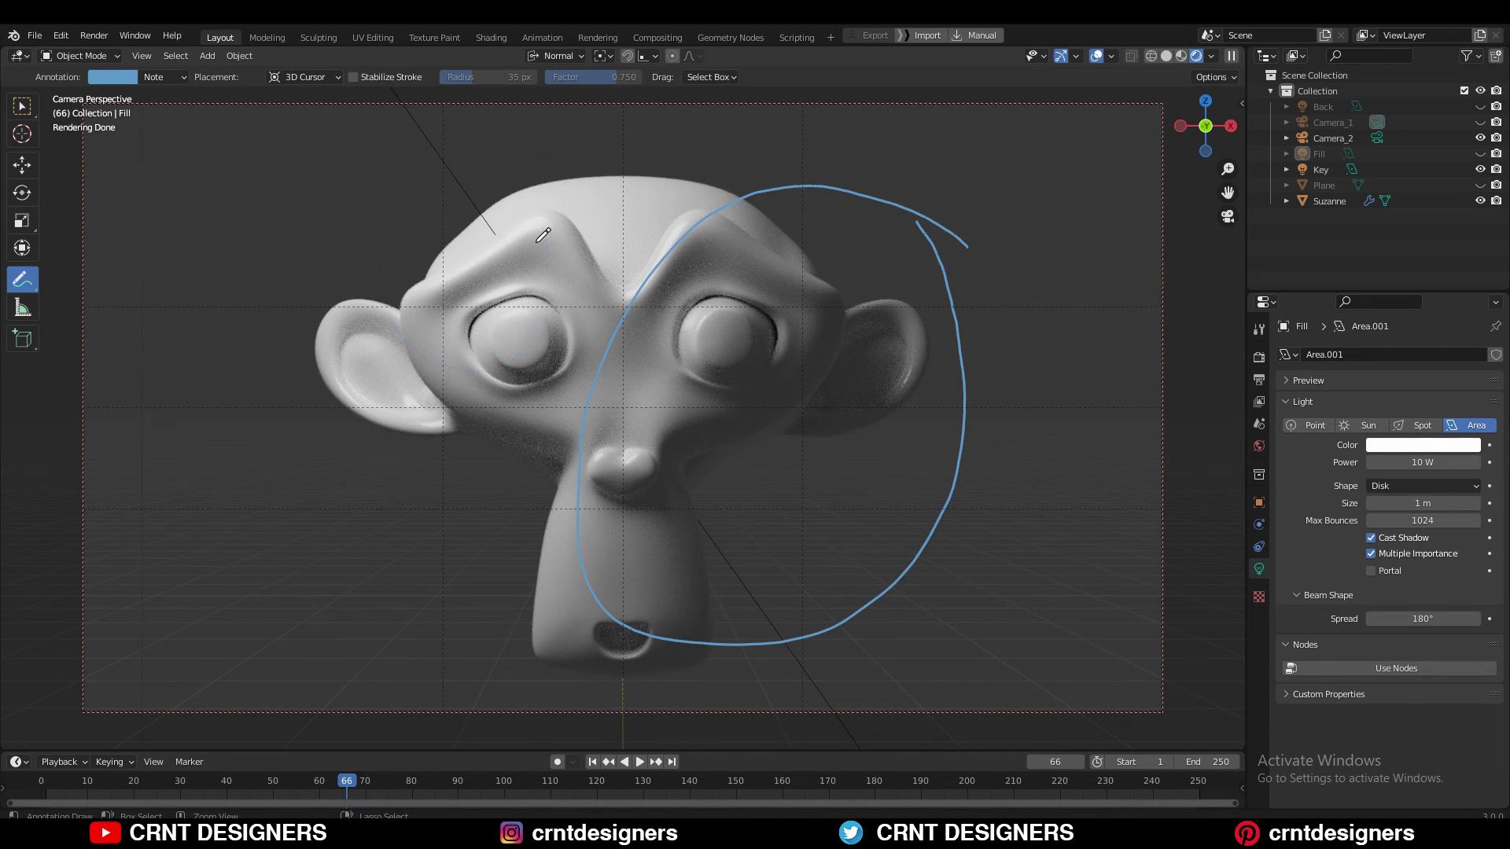
pyautogui.hotkey('ctrl', 'z')
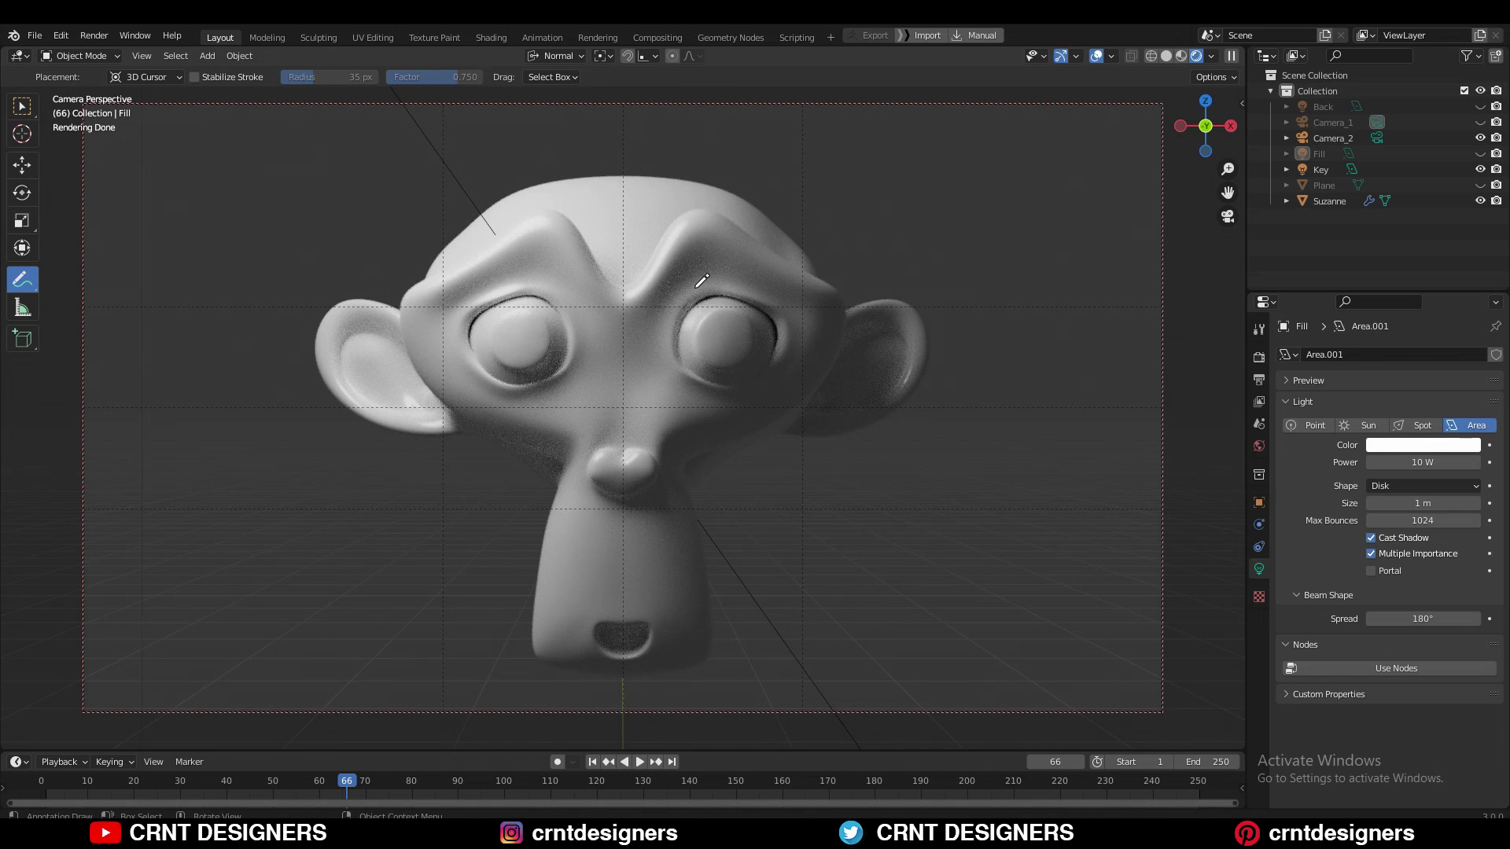
# Set the scene's active camera to Camera_2 and hide the viewport overlays
pyautogui.click(1259, 424)
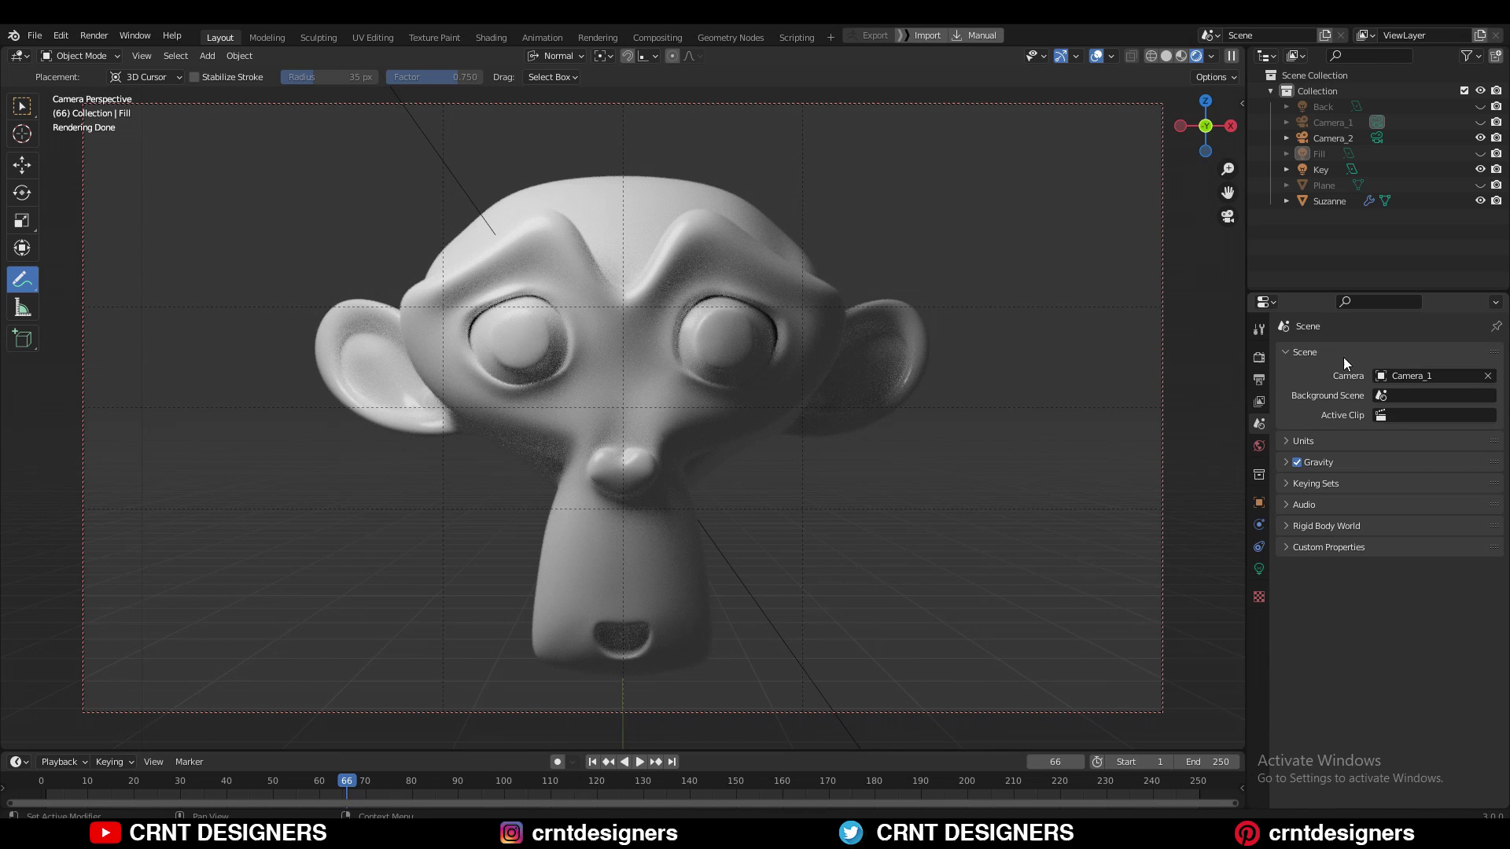
pyautogui.click(1412, 375)
pyautogui.click(1392, 412)
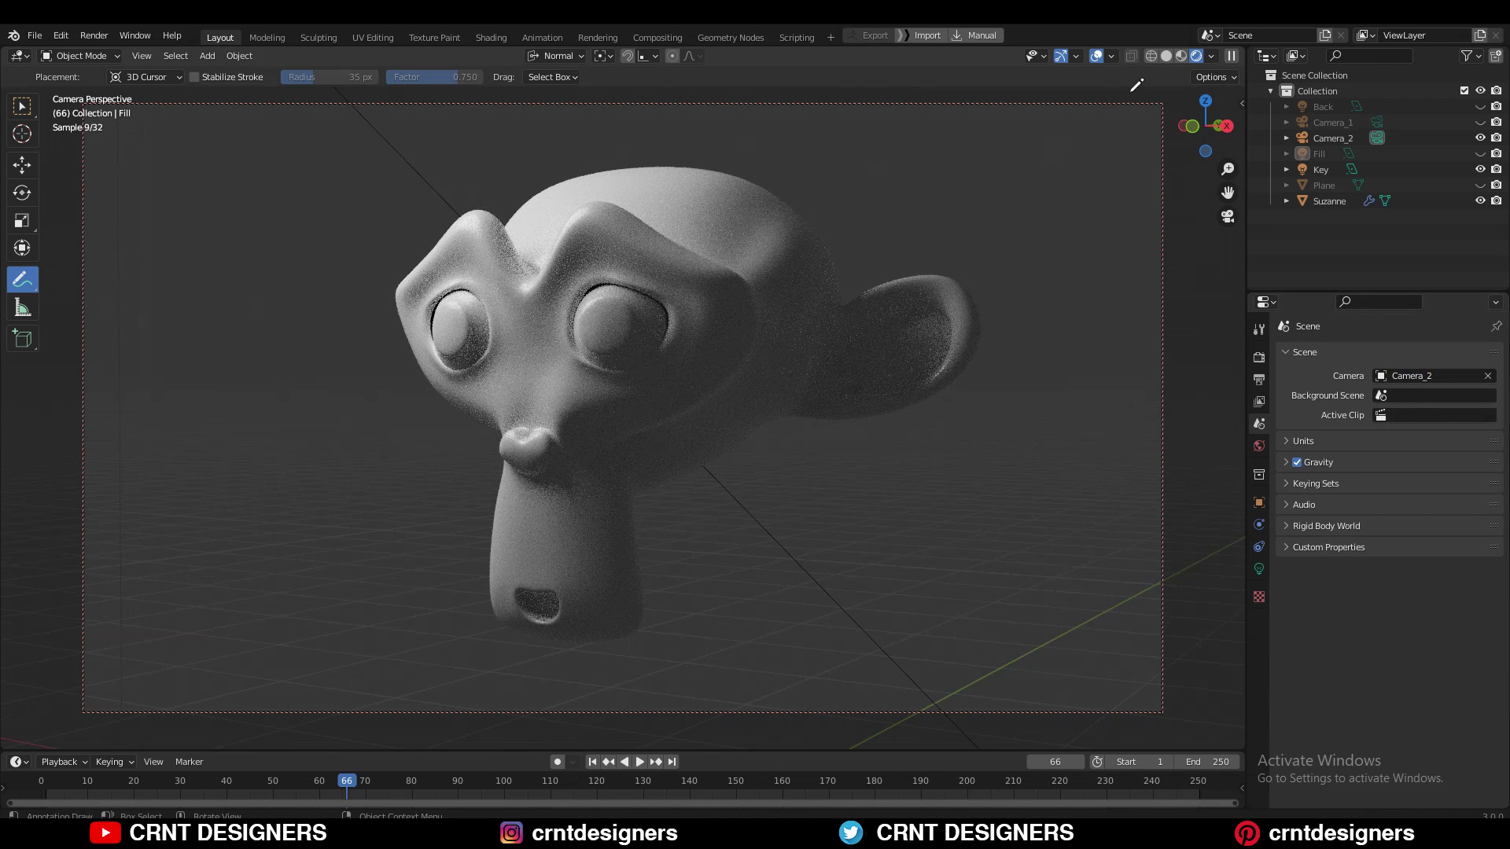
pyautogui.click(1096, 56)
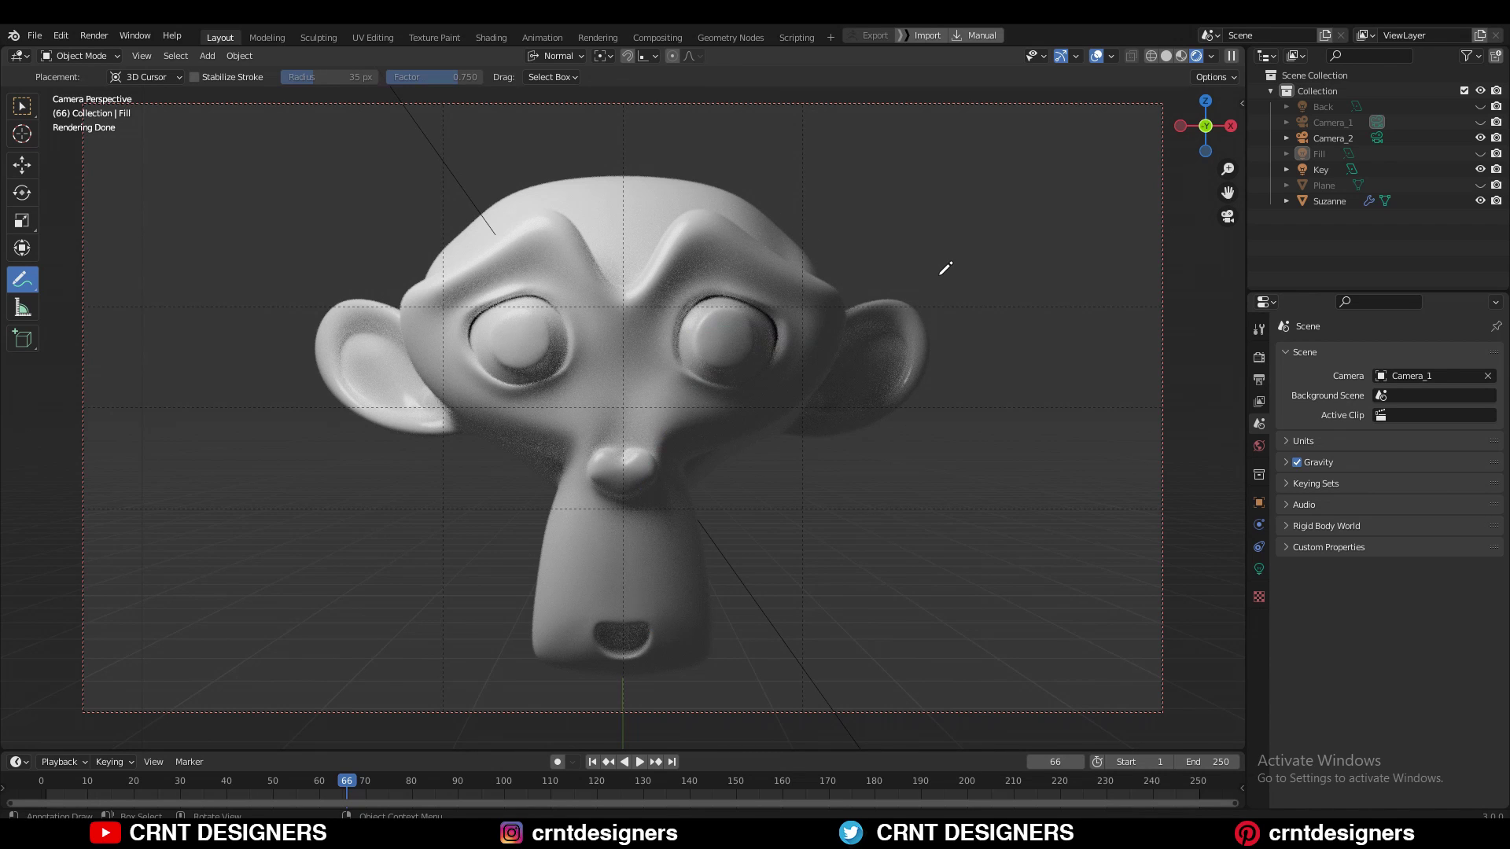
# Circle the shaded side of the monkey's face and toggle the Fill light's visibility on and off to compare
pyautogui.moveTo(937, 274)
pyautogui.mouseDown()
pyautogui.moveTo(879, 264)
pyautogui.moveTo(689, 376)
pyautogui.moveTo(661, 579)
pyautogui.moveTo(753, 618)
pyautogui.mouseUp()
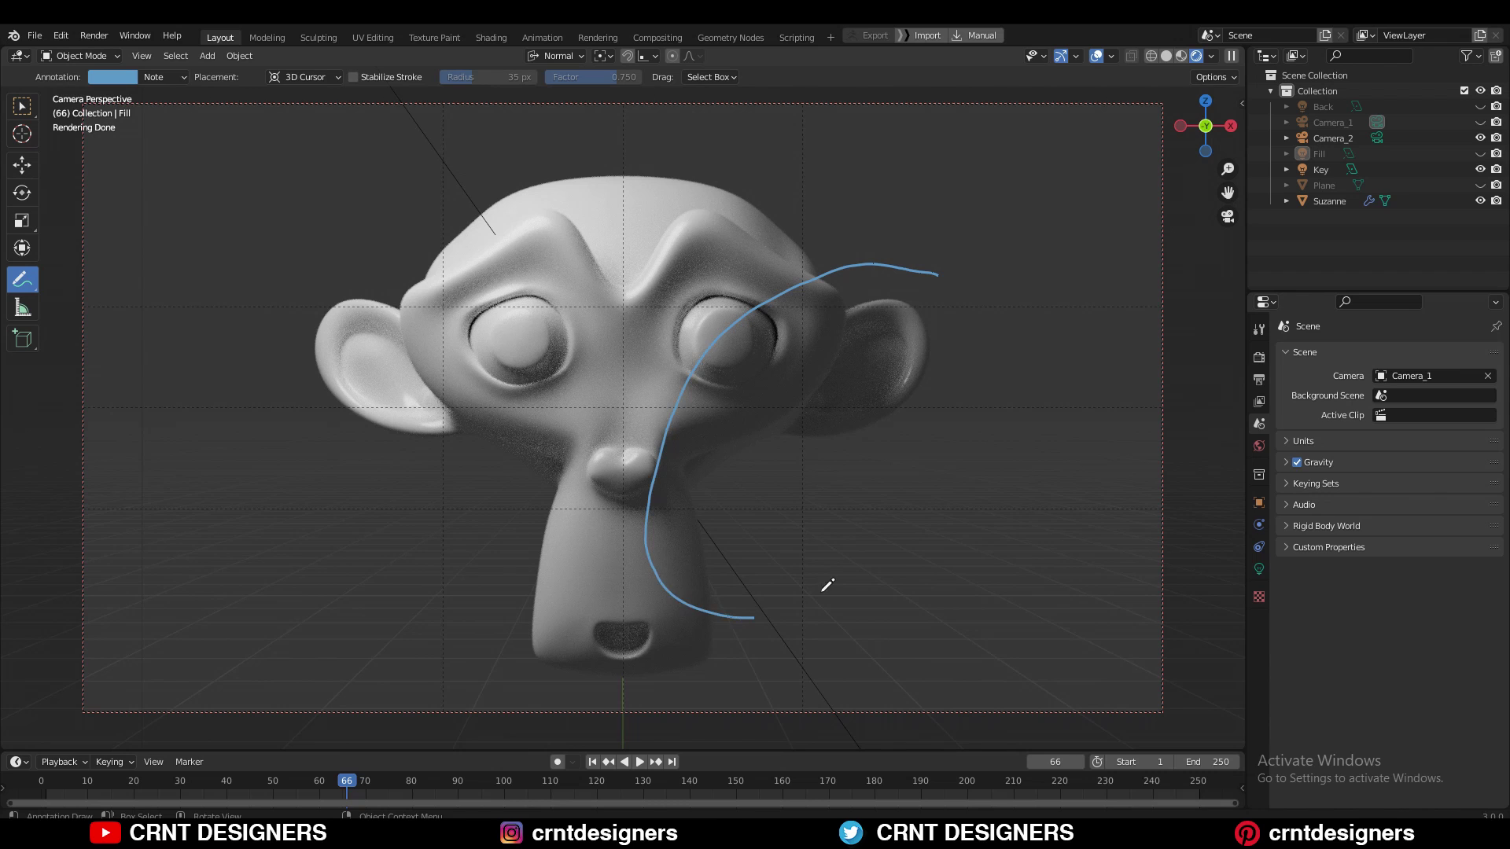
pyautogui.moveTo(827, 585)
pyautogui.mouseDown()
pyautogui.moveTo(962, 427)
pyautogui.moveTo(931, 269)
pyautogui.mouseUp()
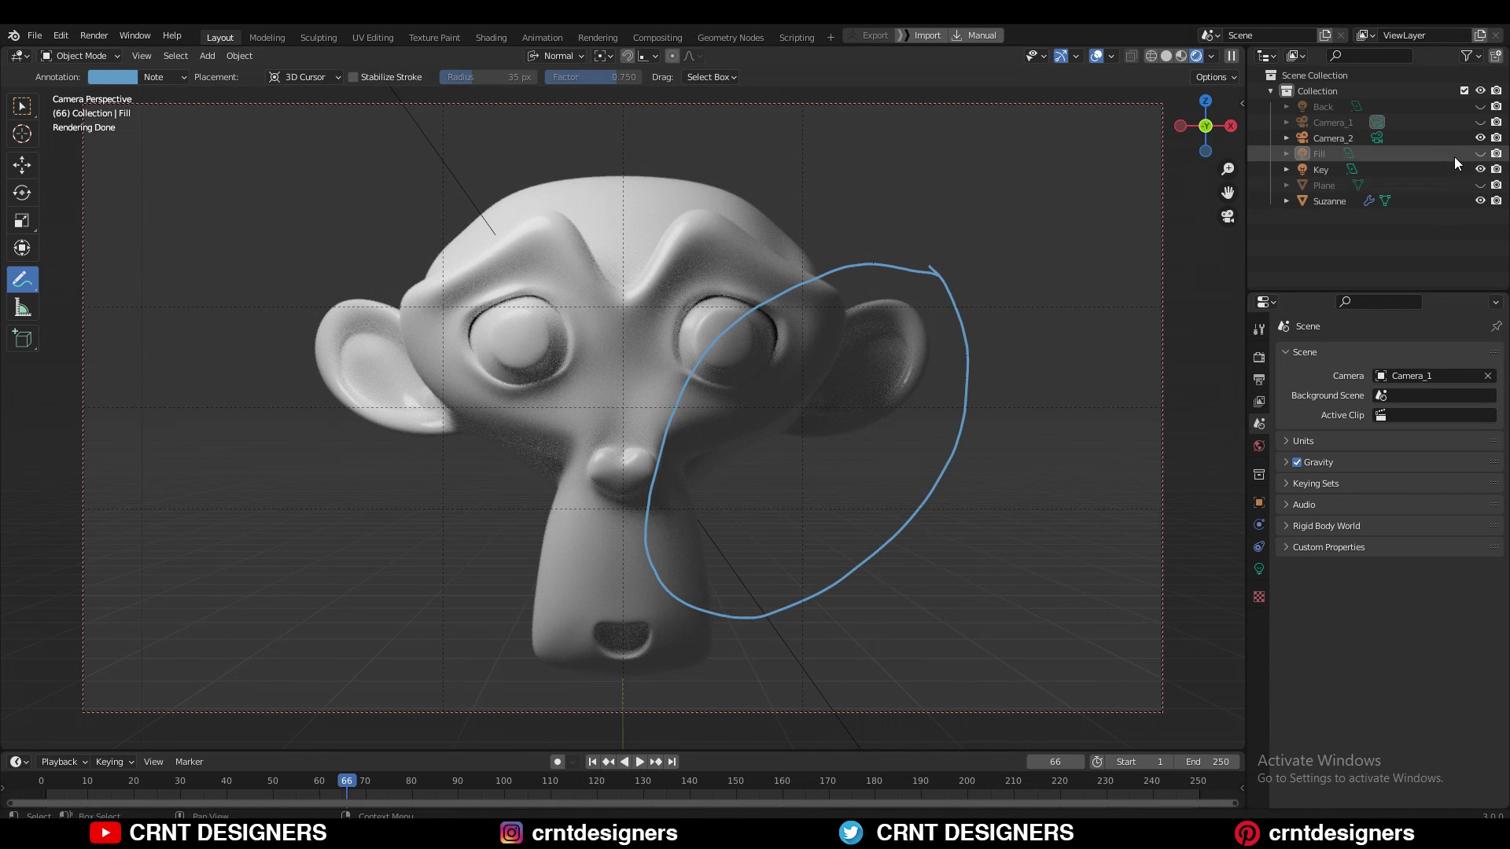
pyautogui.click(1480, 154)
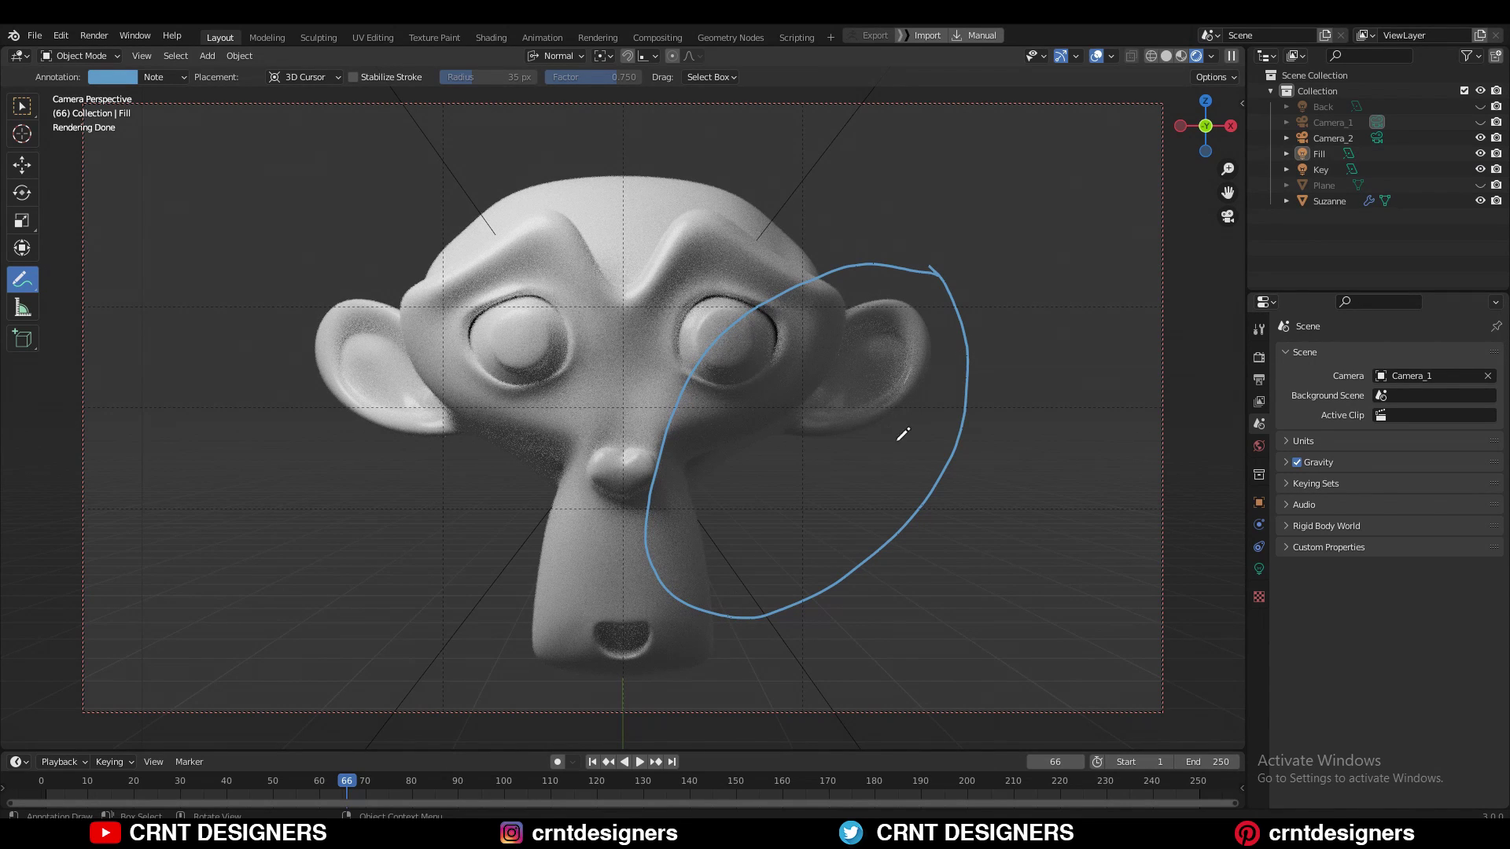
pyautogui.click(1482, 157)
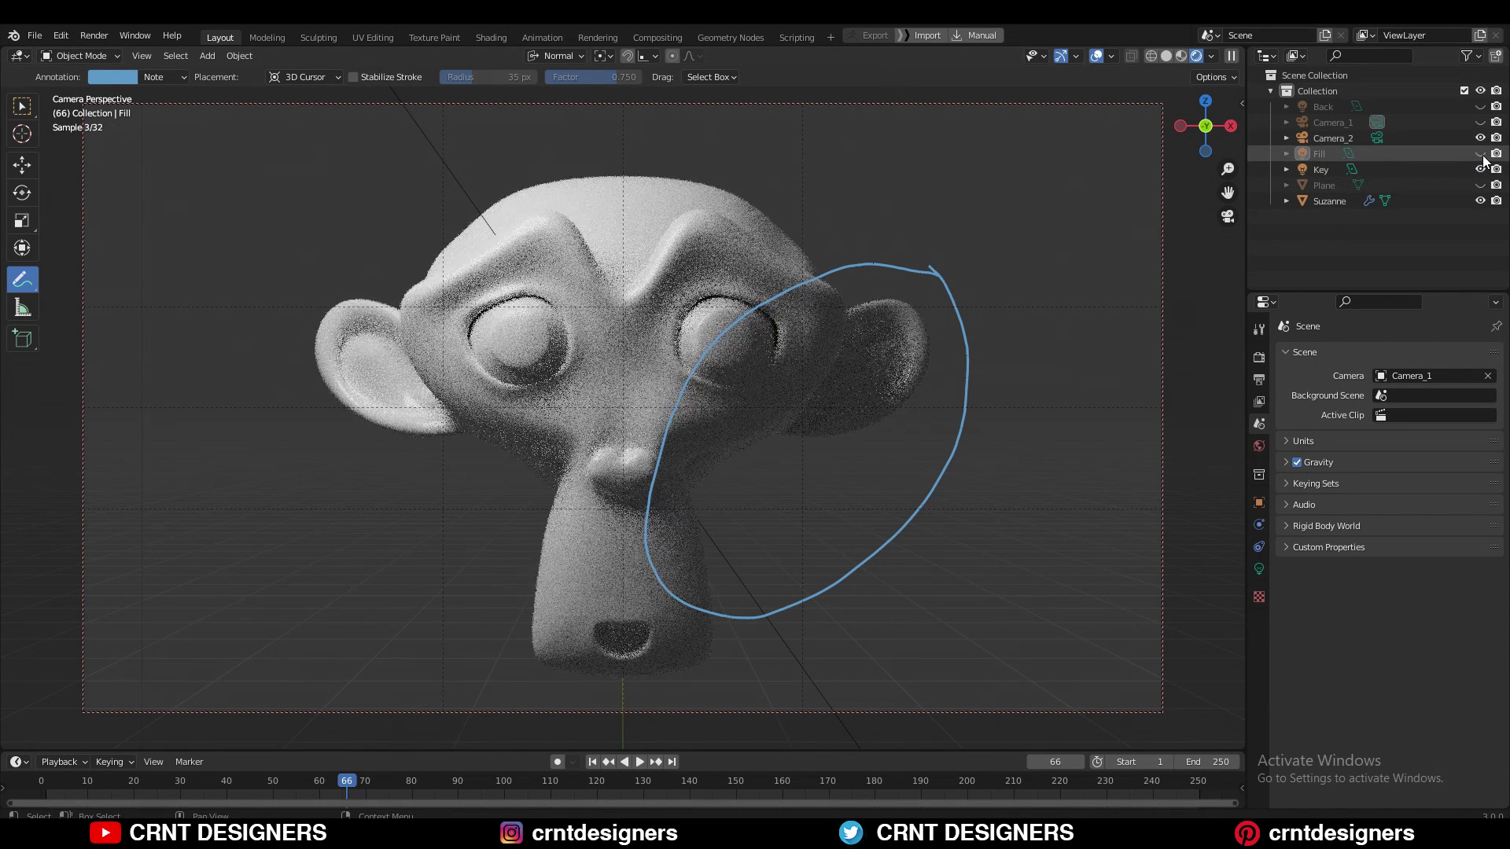
# Circle the shaded ear and toggle the Fill light's visibility to compare, leaving the light visible
pyautogui.moveTo(912, 300)
pyautogui.mouseDown()
pyautogui.moveTo(815, 327)
pyautogui.moveTo(798, 420)
pyautogui.moveTo(865, 430)
pyautogui.moveTo(900, 404)
pyautogui.moveTo(914, 305)
pyautogui.mouseUp()
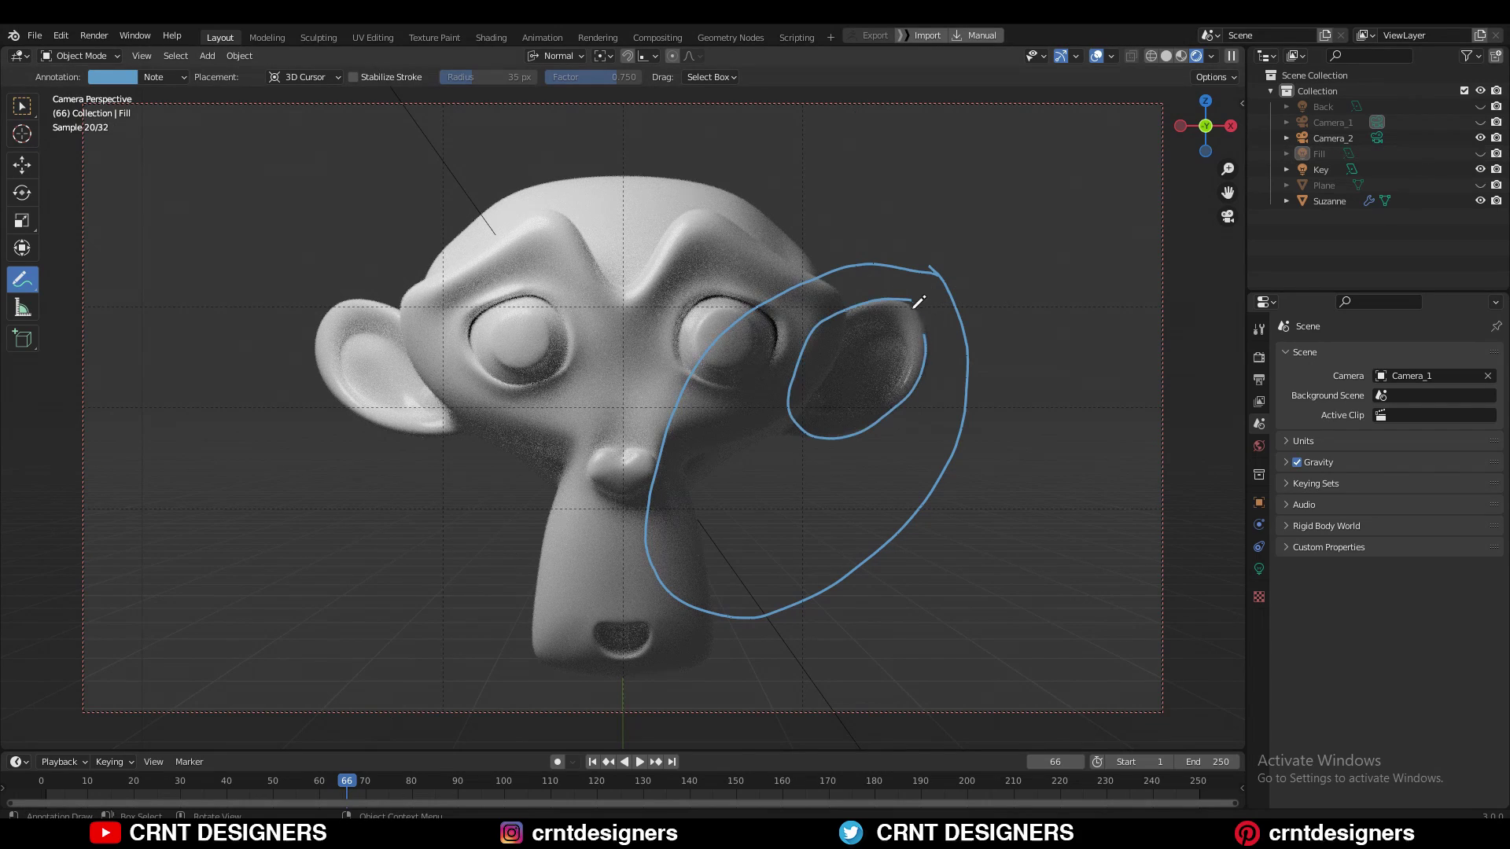
pyautogui.click(1479, 154)
pyautogui.click(1481, 155)
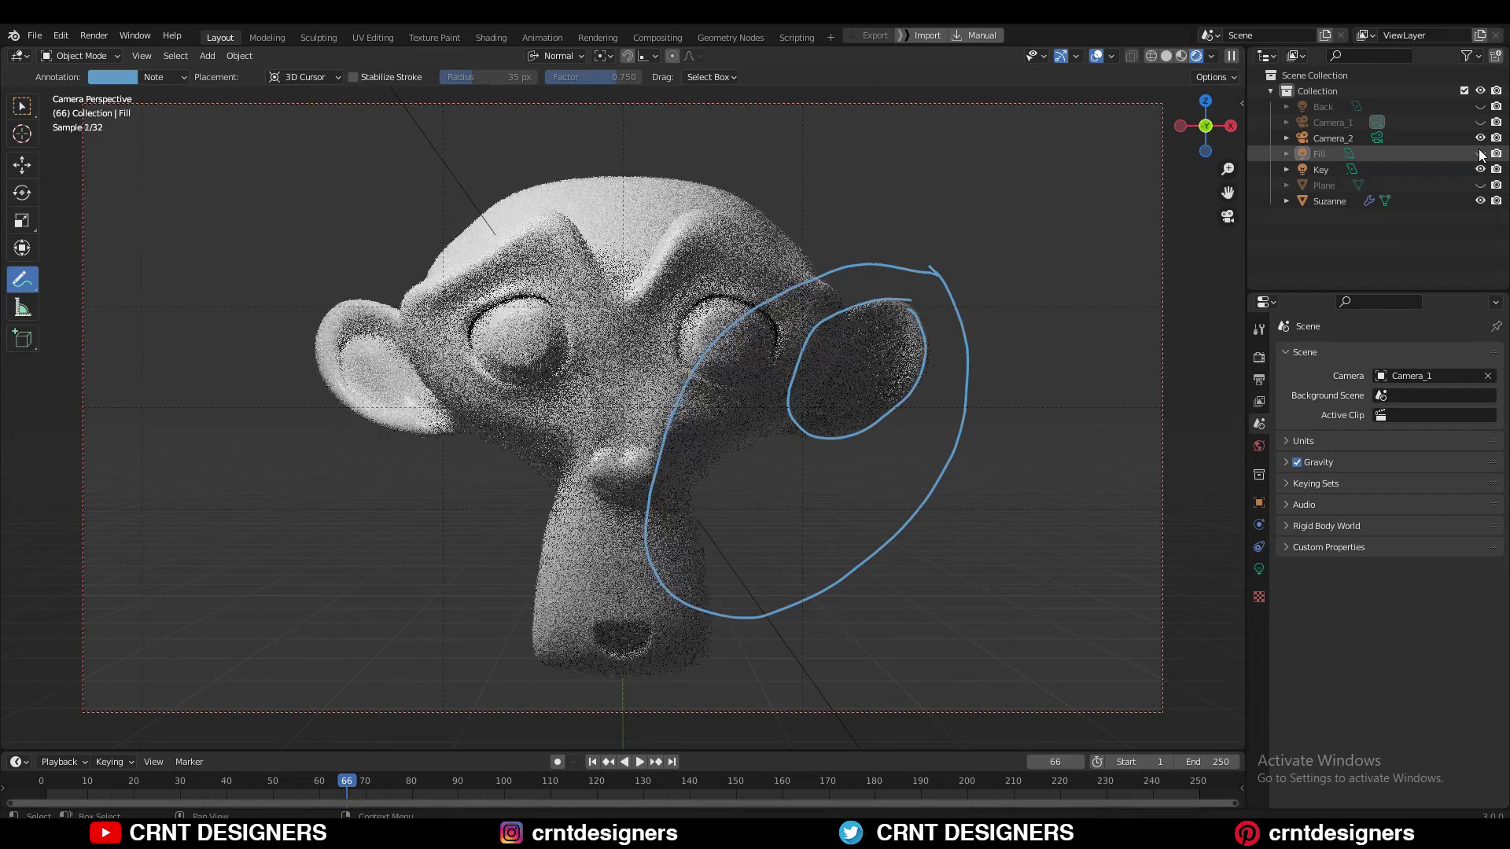
pyautogui.click(1479, 154)
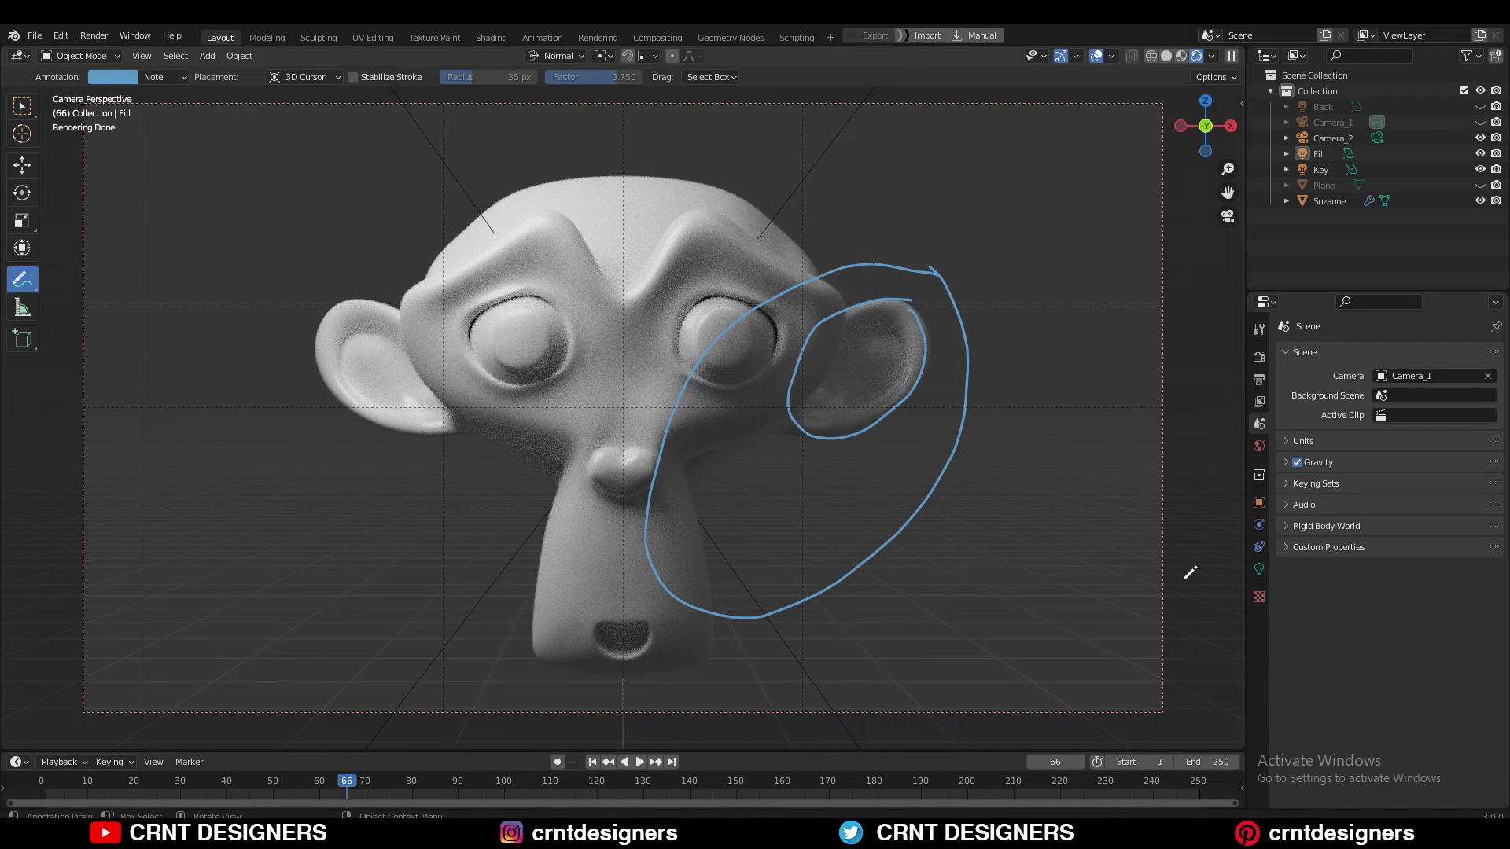
# Compare the power settings of the Fill and Key lights, and hide the viewport overlays
pyautogui.click(1258, 569)
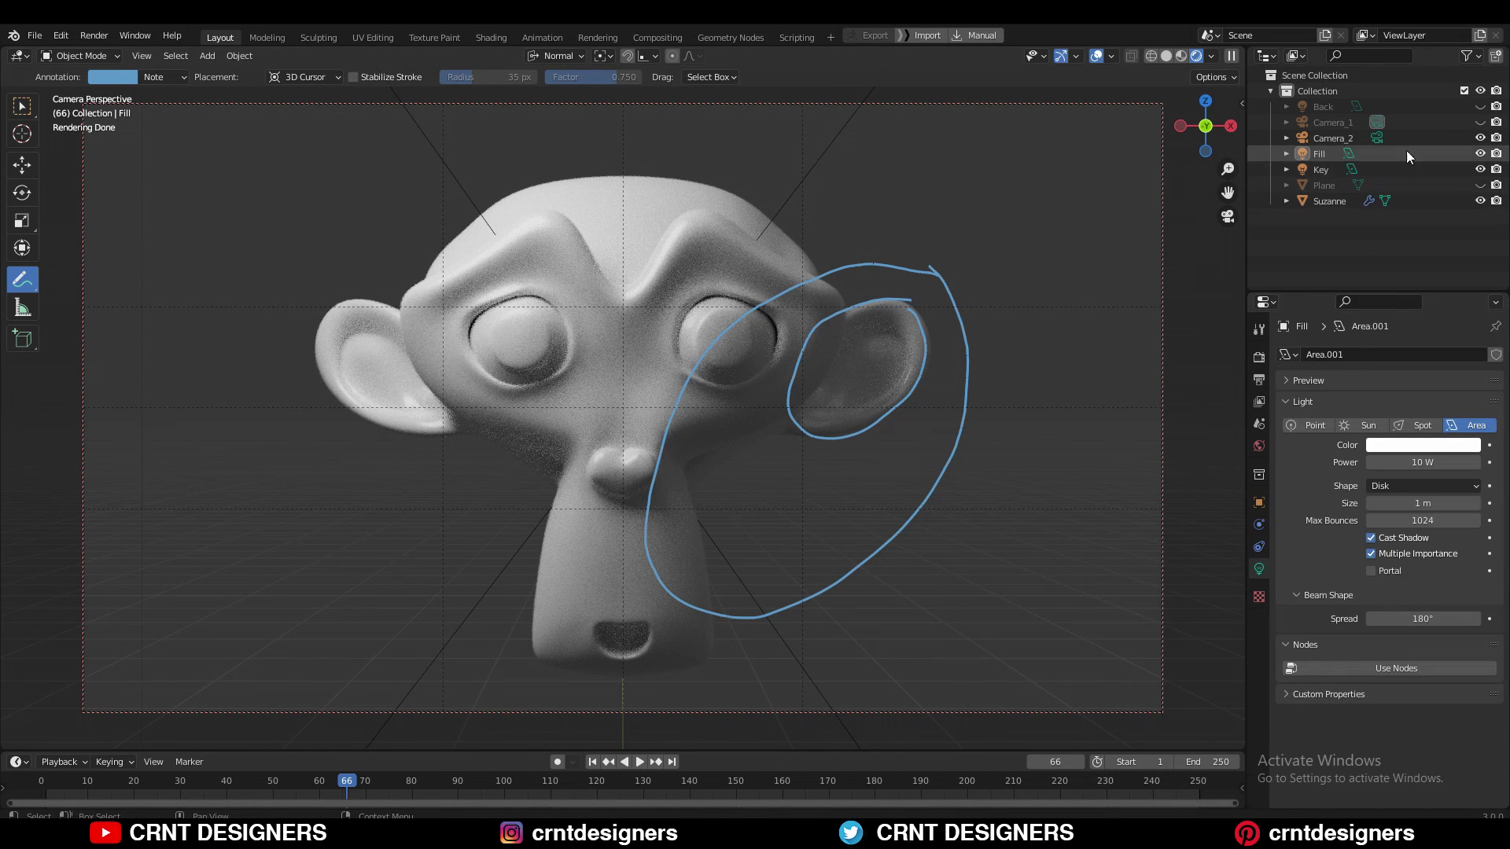
pyautogui.click(1341, 169)
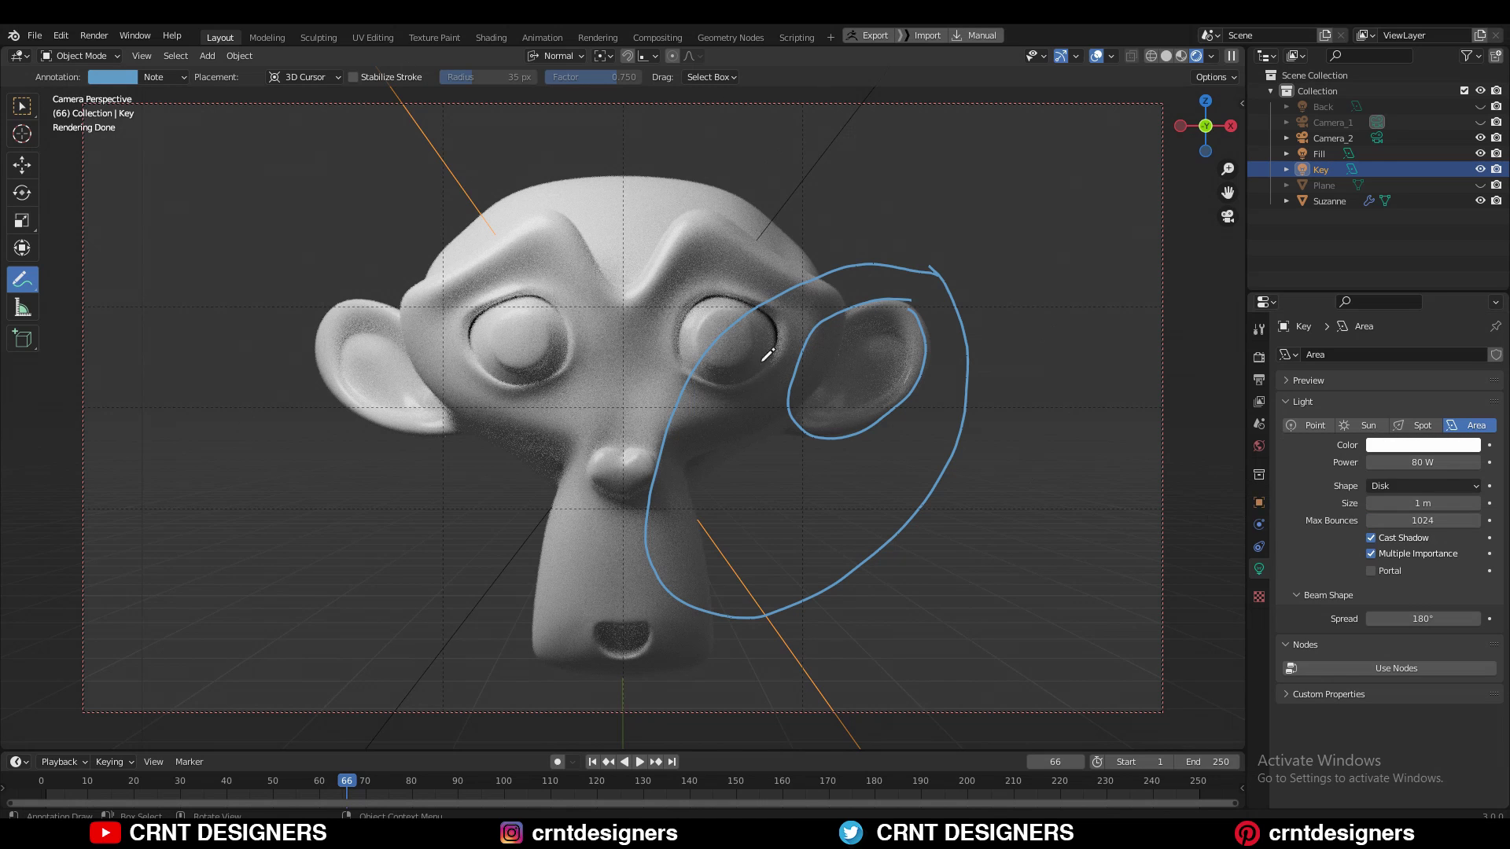
pyautogui.hotkey('shift', 'alt', 'z')
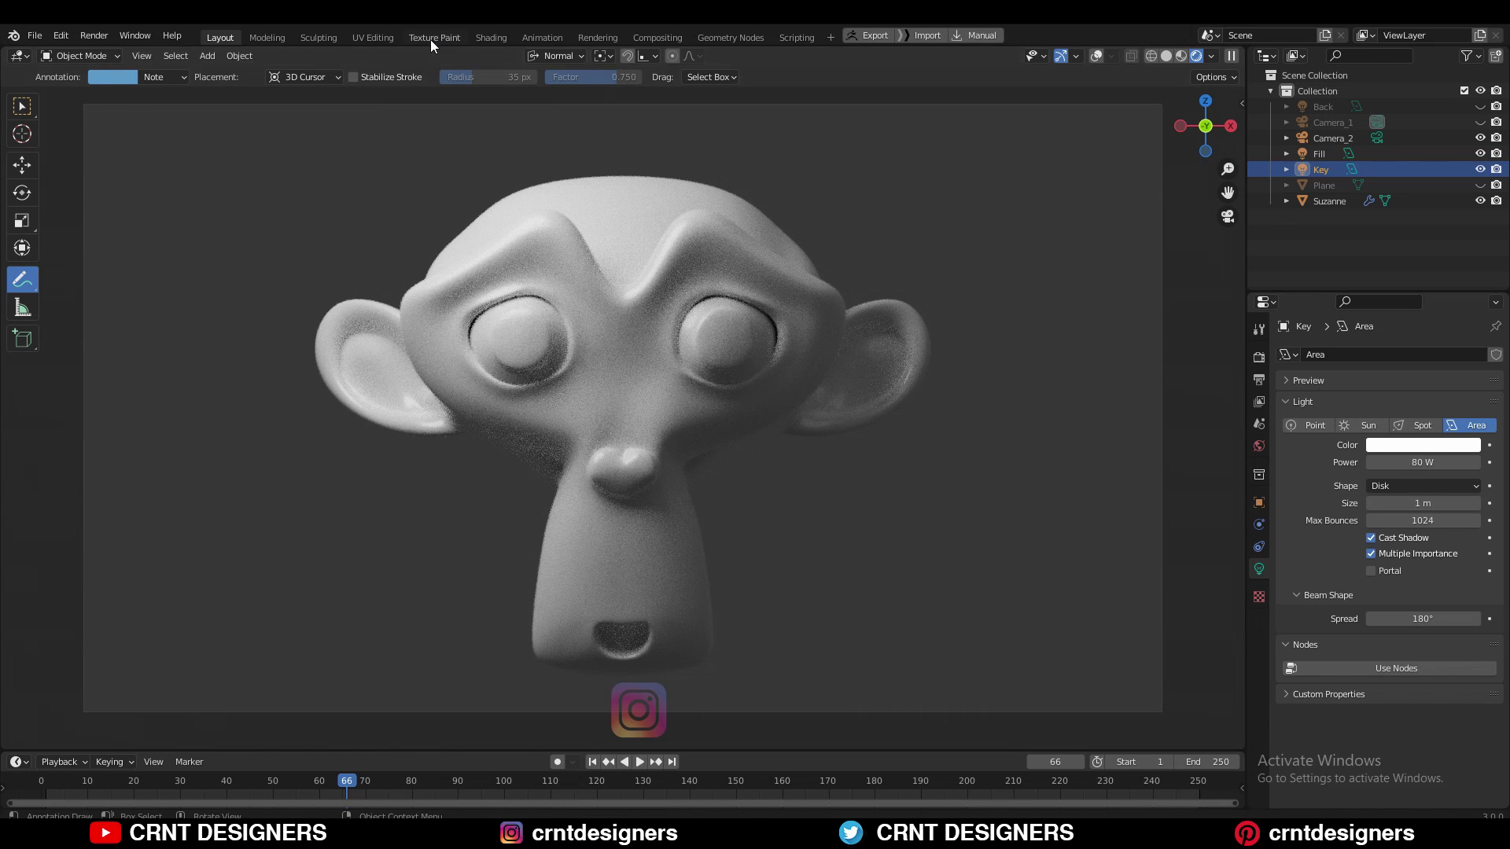
# Switch to the UV Editing workspace and scale the Key light up by about 1.7
pyautogui.click(373, 37)
pyautogui.click(21, 88)
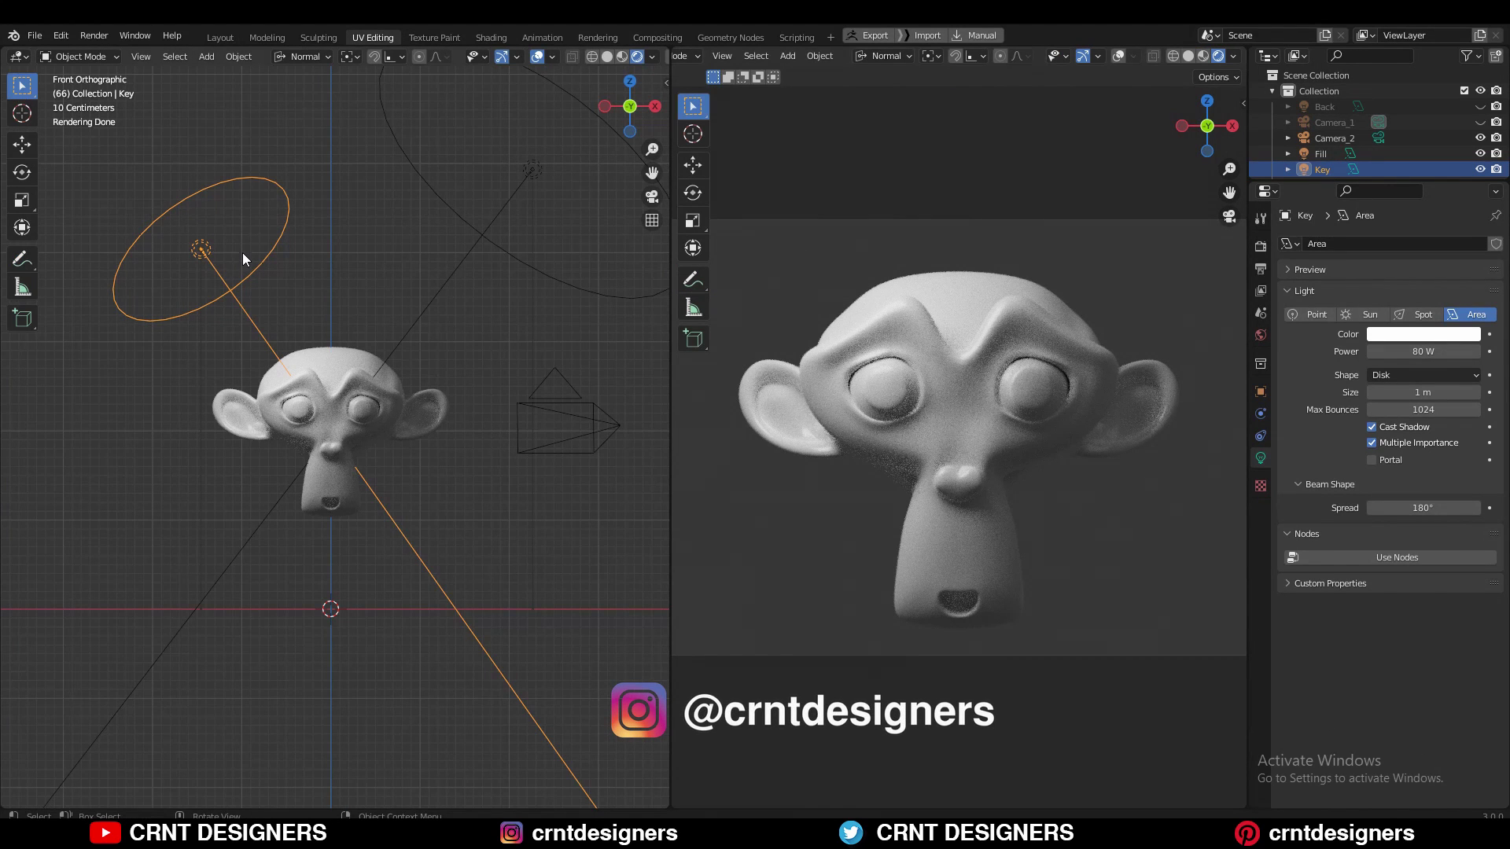
pyautogui.press('s')
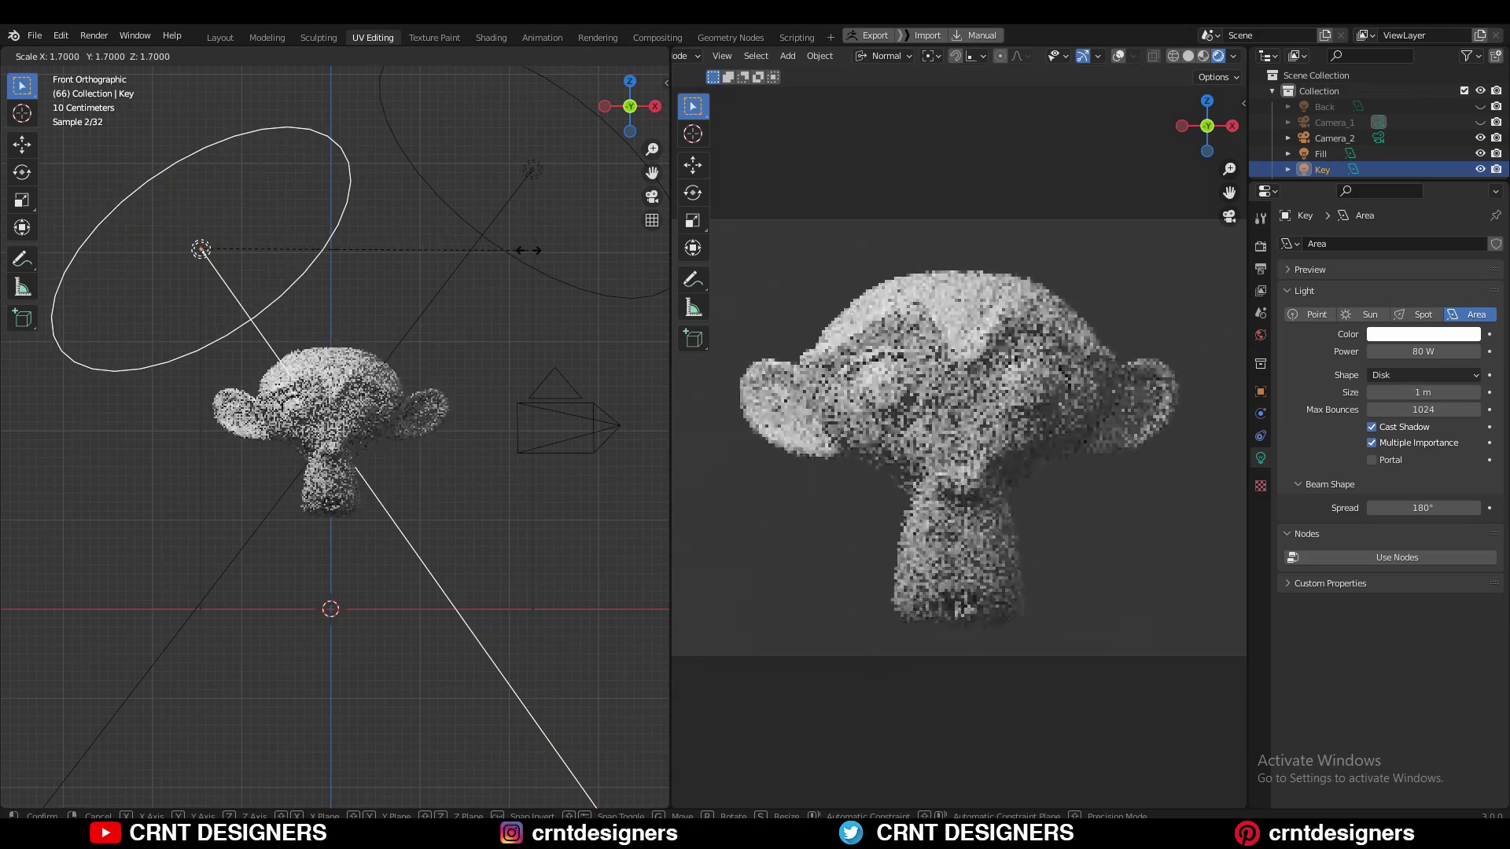
pyautogui.click(525, 258)
# Move the Key light up and farther away from the monkey head, and enlarge it further
pyautogui.keyDown('shift'); pyautogui.moveTo(168, 223); pyautogui.dragTo(228, 258, button='middle'); pyautogui.keyUp('shift')
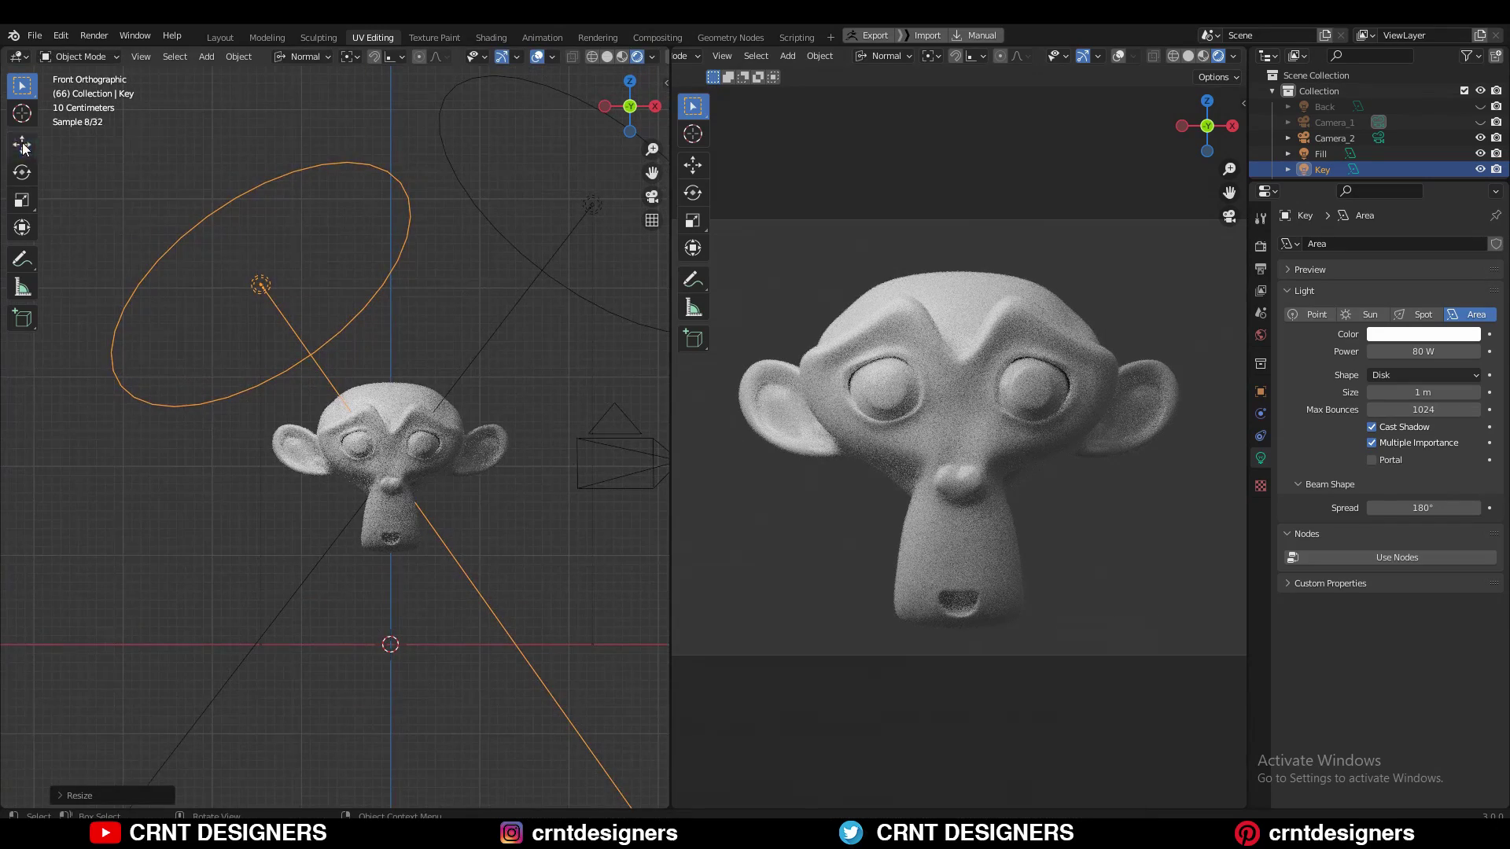
pyautogui.hotkey('shift', 'space')
pyautogui.press('g')
pyautogui.moveTo(256, 267); pyautogui.dragTo(215, 211)
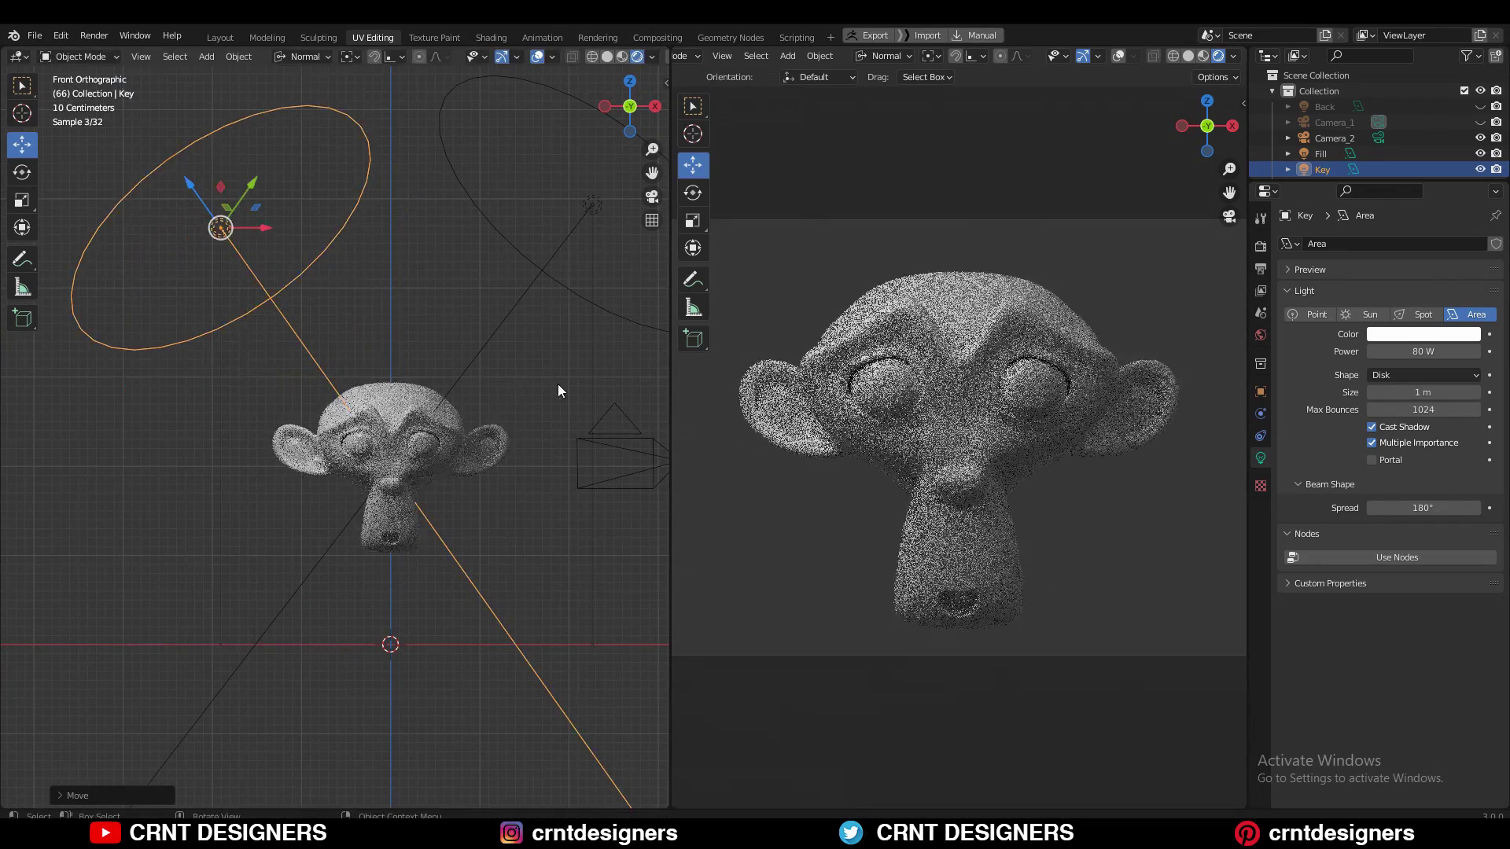
pyautogui.press('s')
pyautogui.click(447, 302)
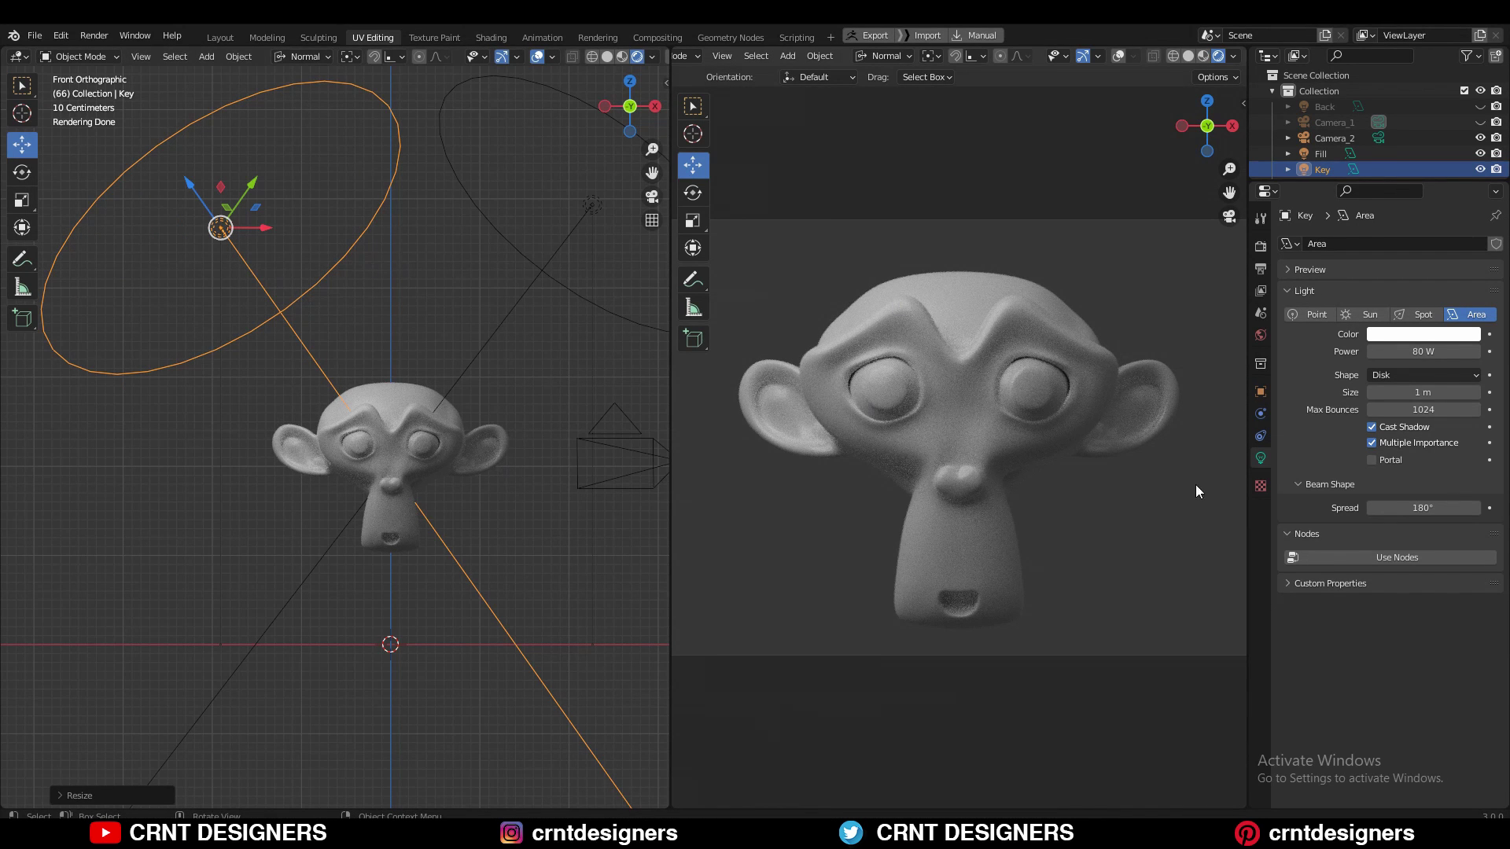
# Check the Key light's power and reselect the light in an angled view of the scene
pyautogui.click(1430, 351)
pyautogui.click(377, 511)
pyautogui.moveTo(377, 511); pyautogui.dragTo(445, 530, button='middle')
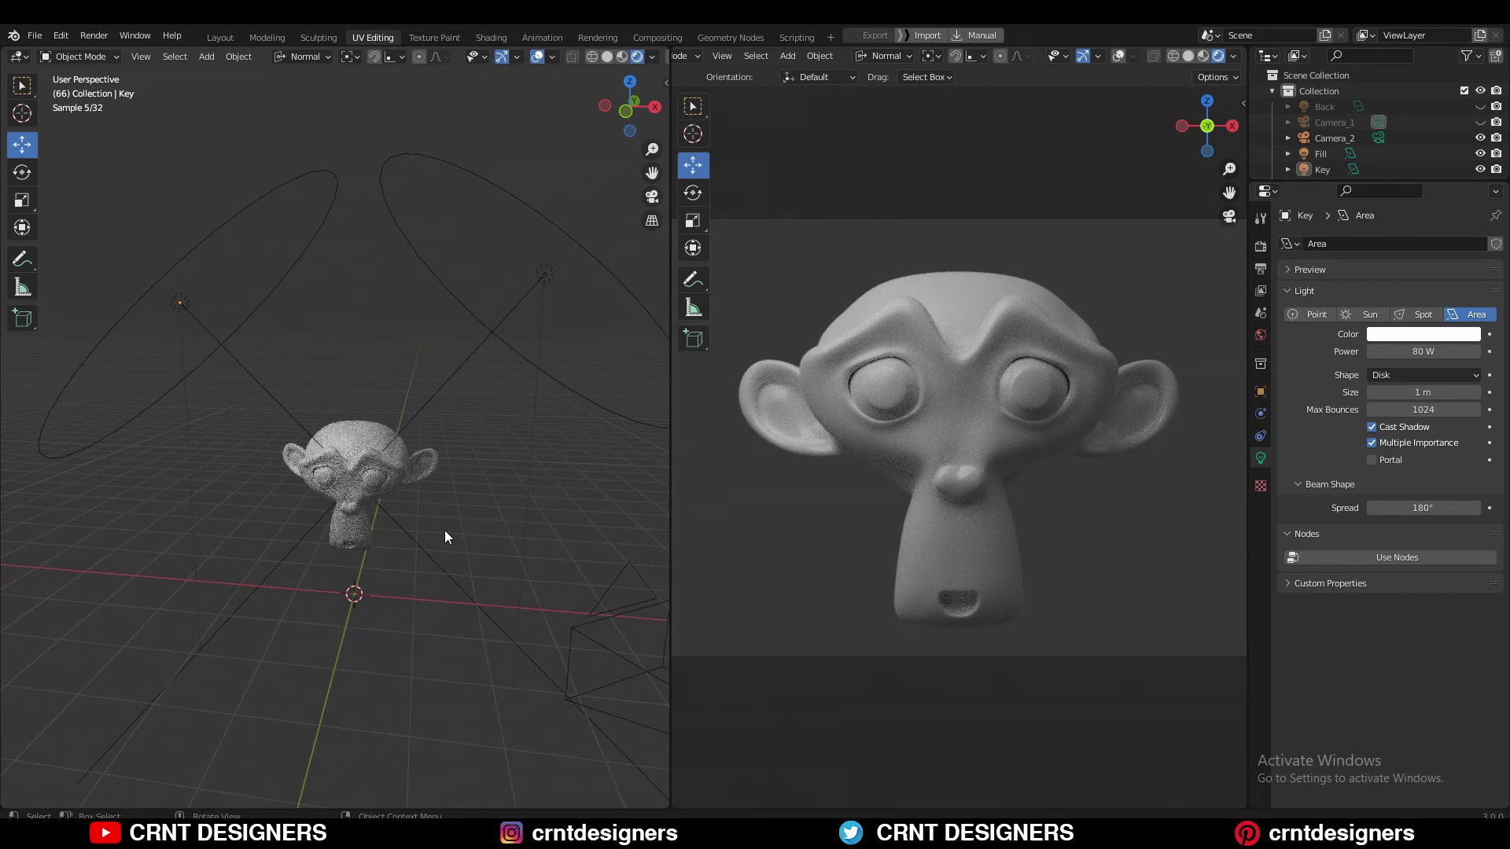
pyautogui.click(178, 304)
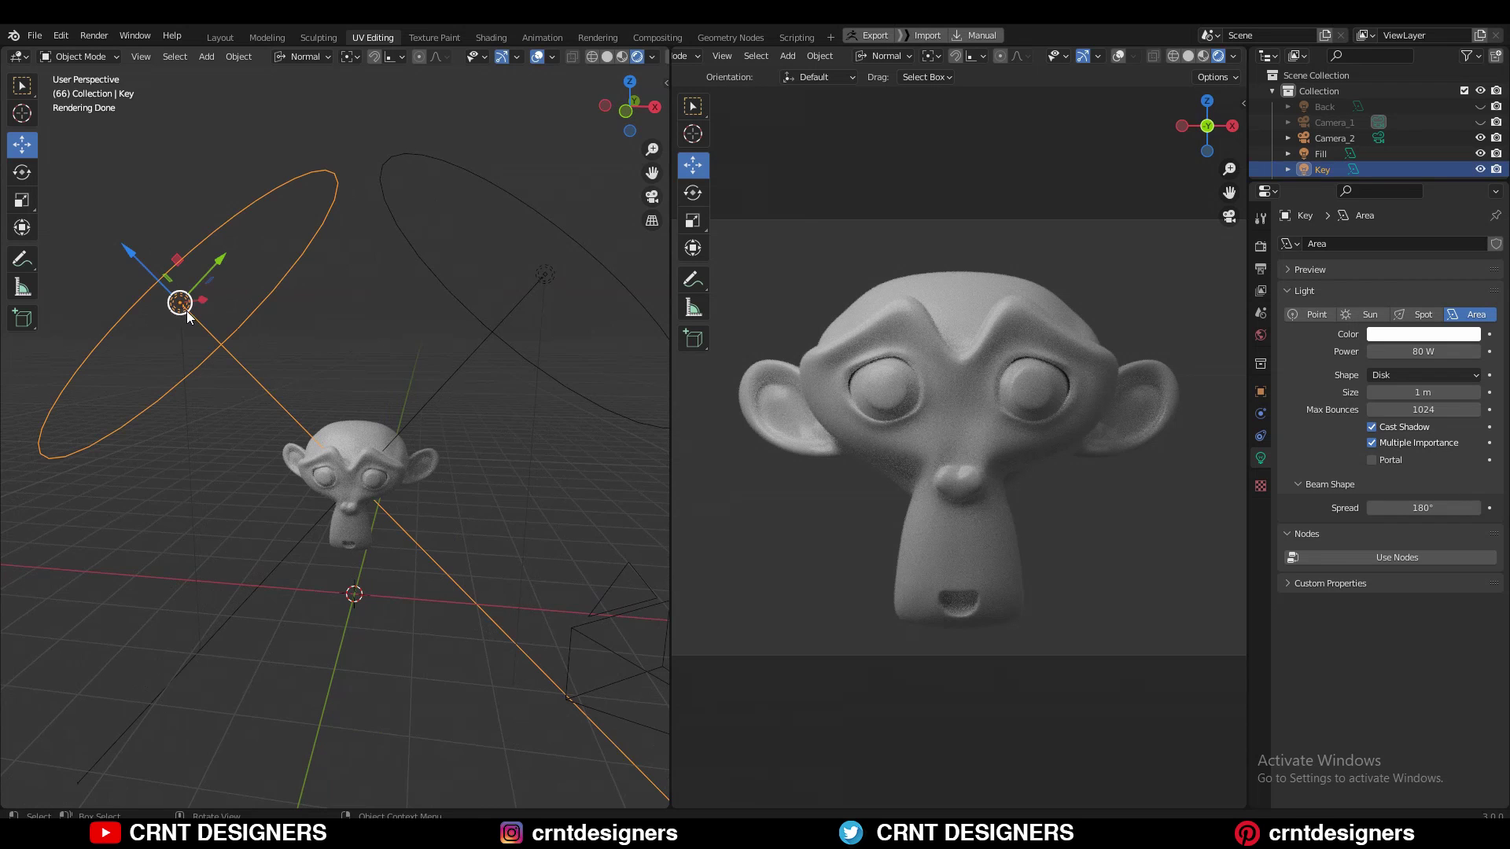
# Set the Fill light's power to 80 W
pyautogui.click(443, 289)
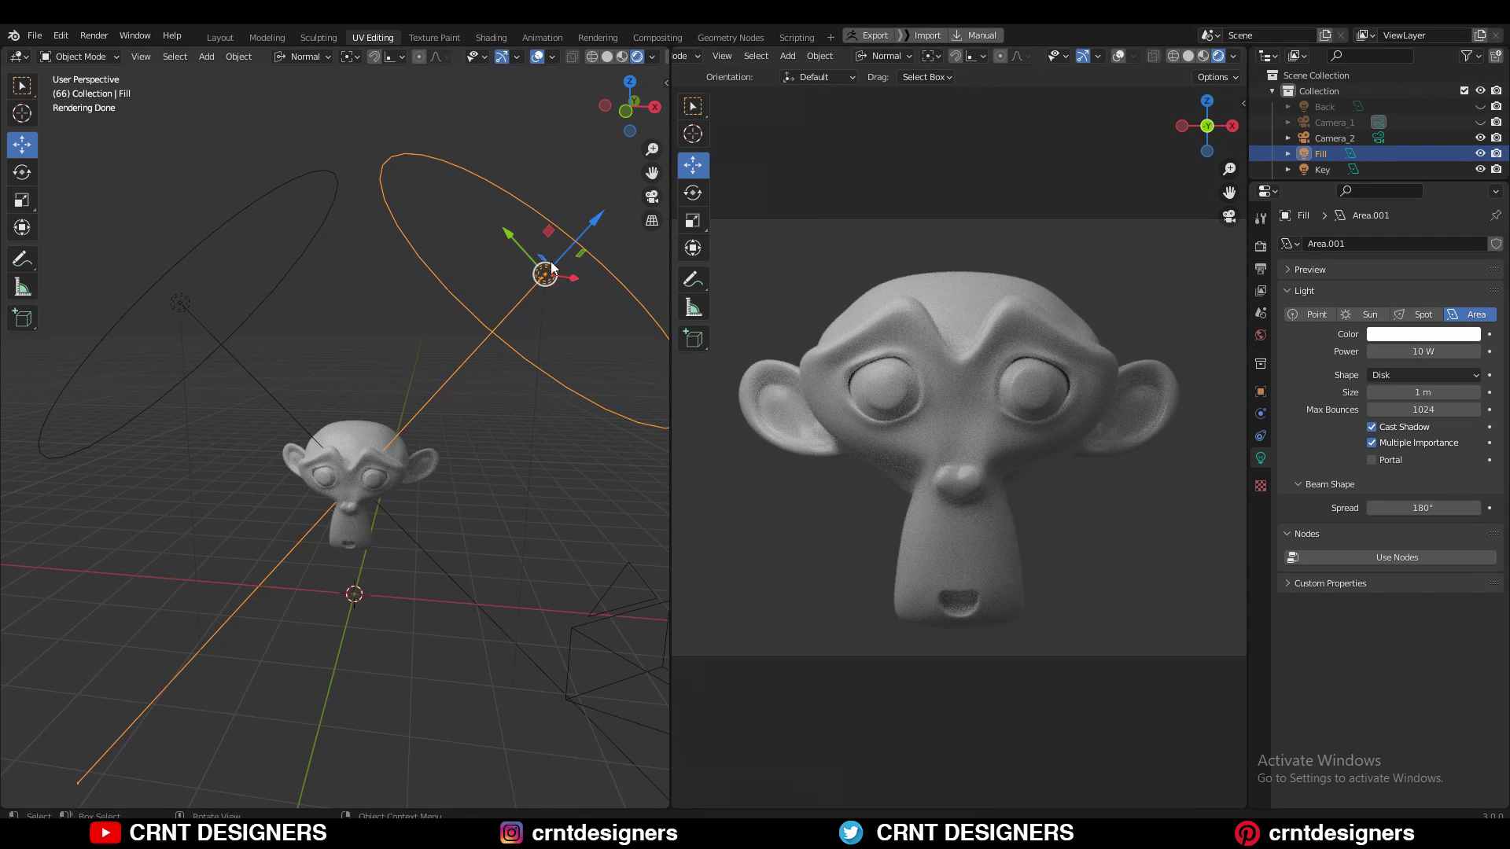
pyautogui.click(1400, 351)
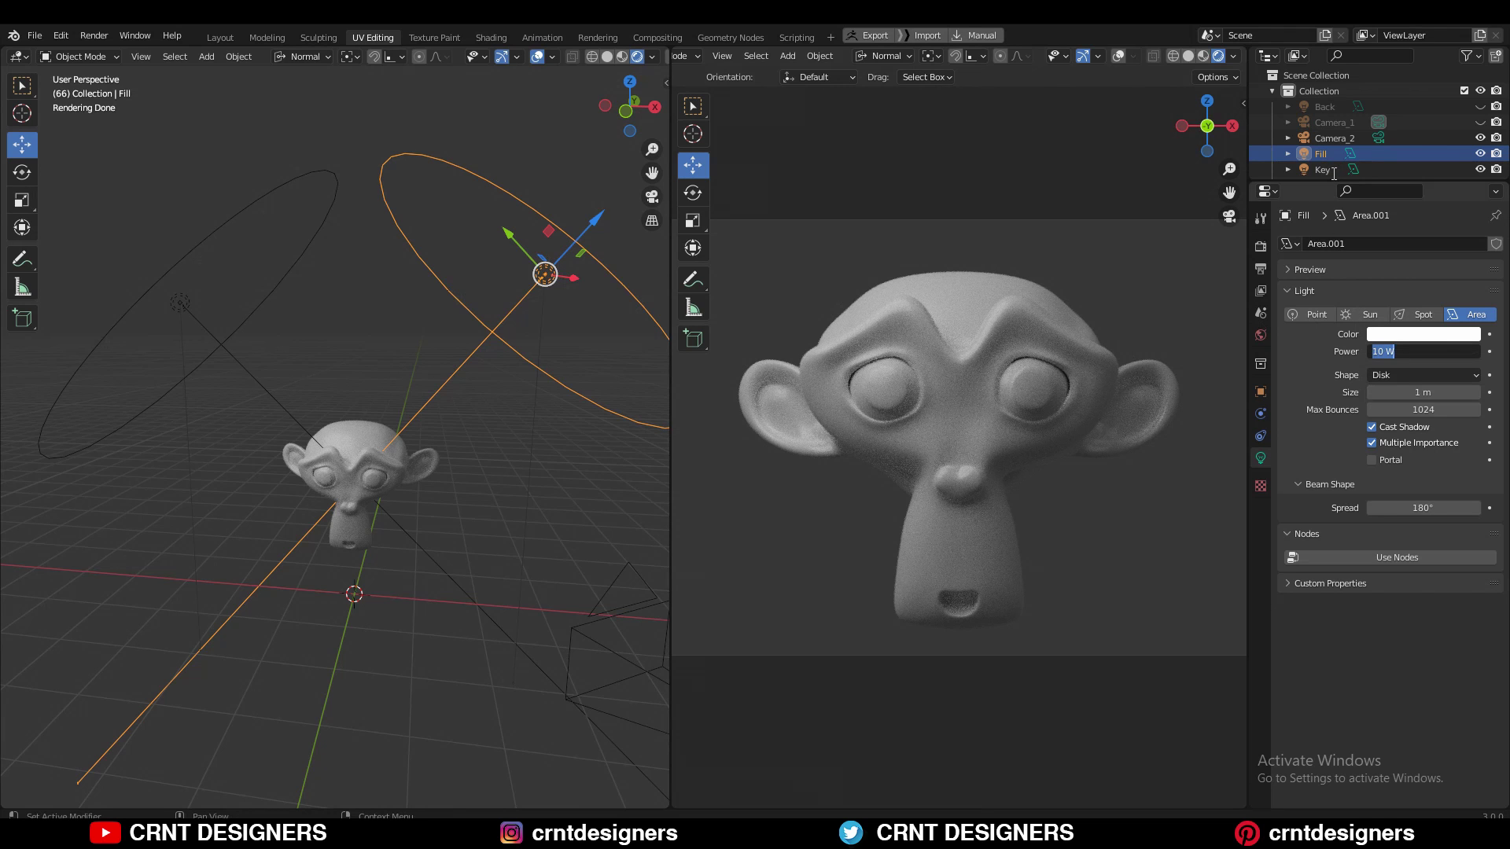
pyautogui.write('80')
pyautogui.press('Return')
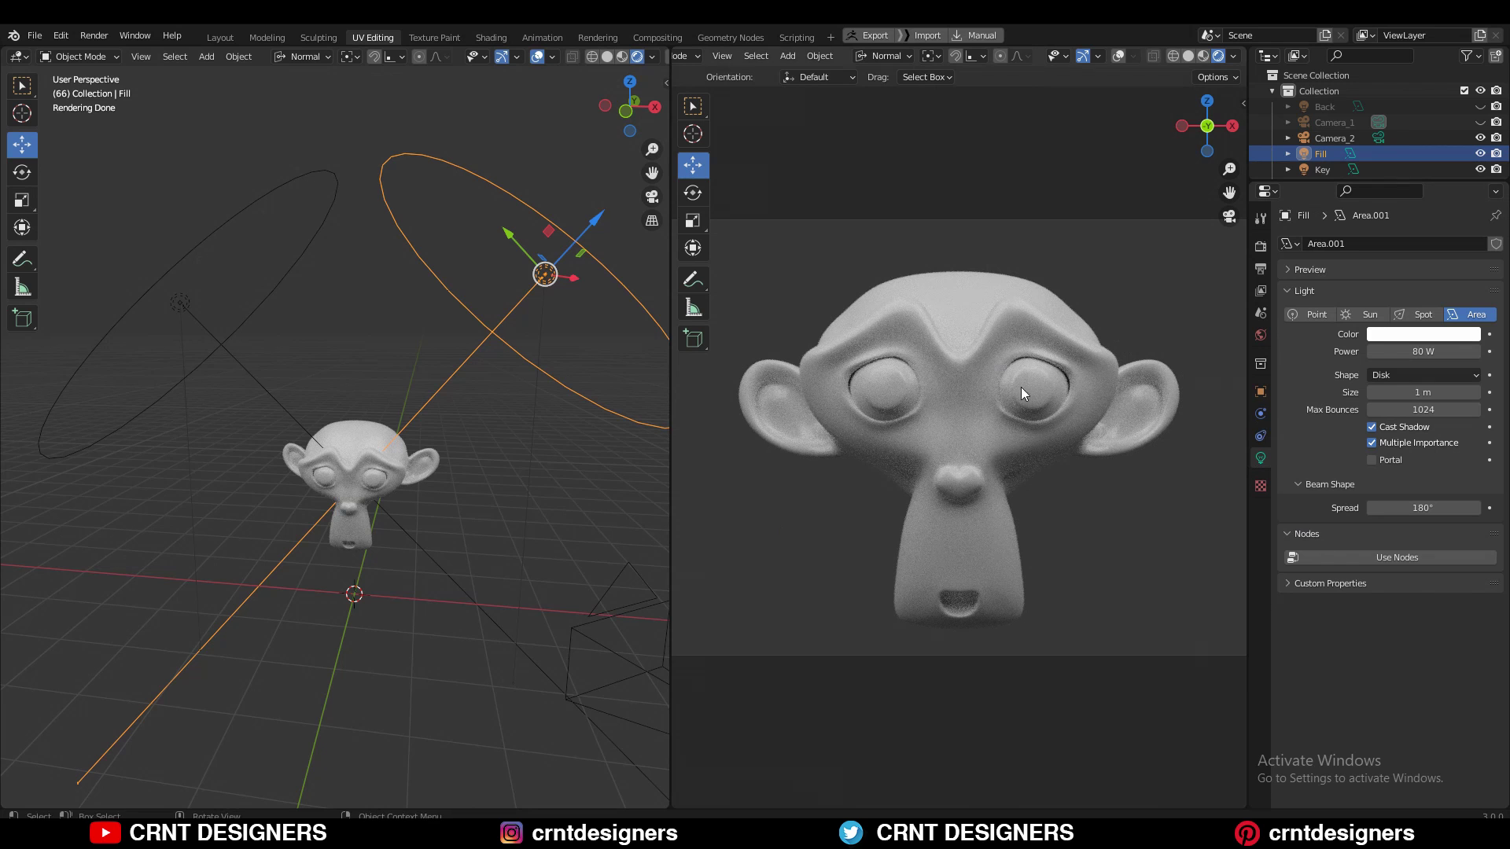
# Hide the Fill light and show it again to compare the shading on the monkey head, then reselect the Fill light
pyautogui.click(1024, 533)
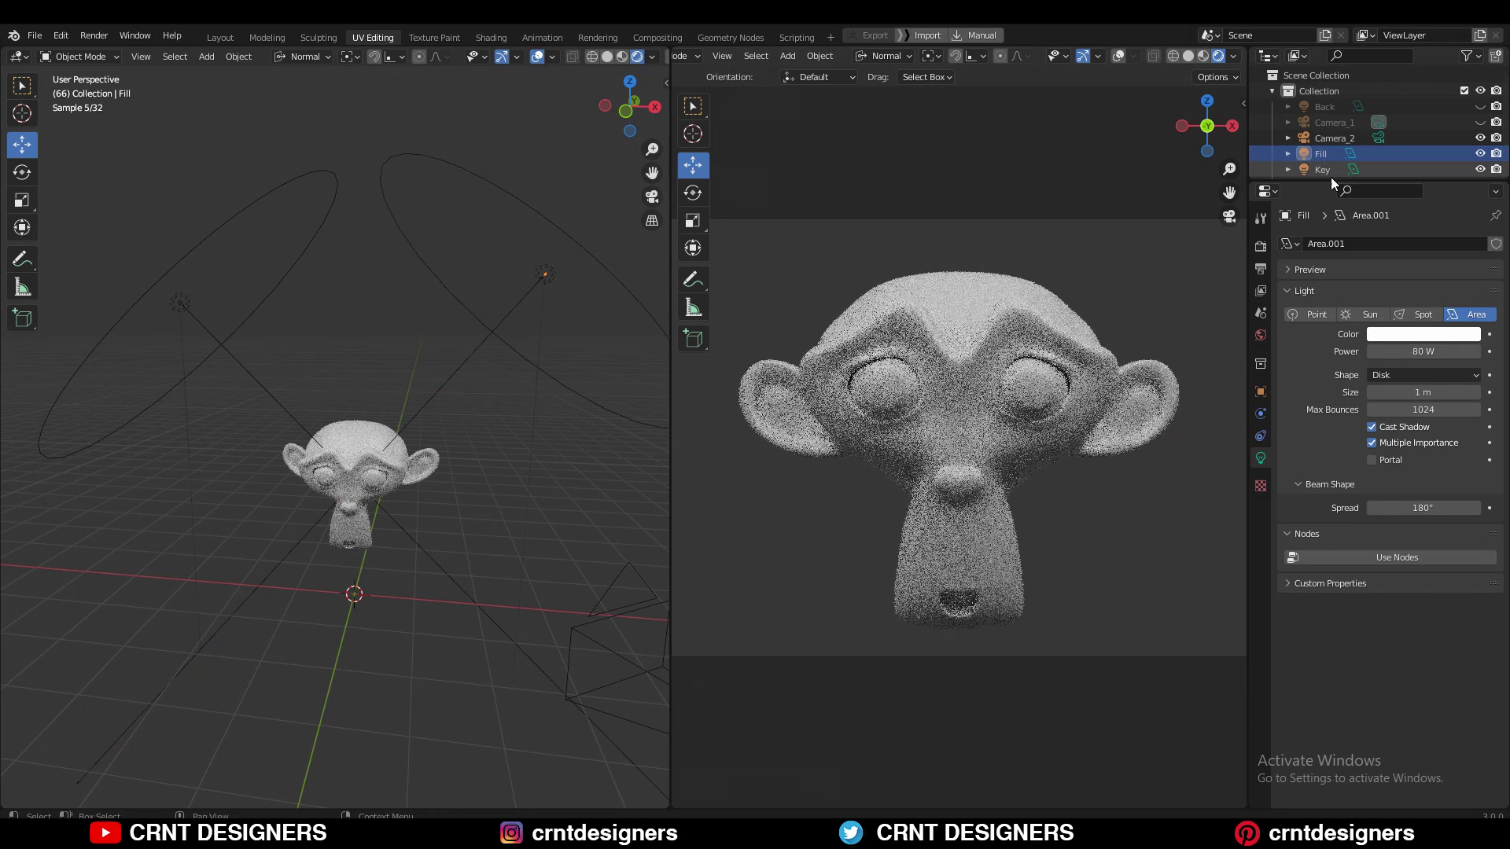
pyautogui.click(1480, 153)
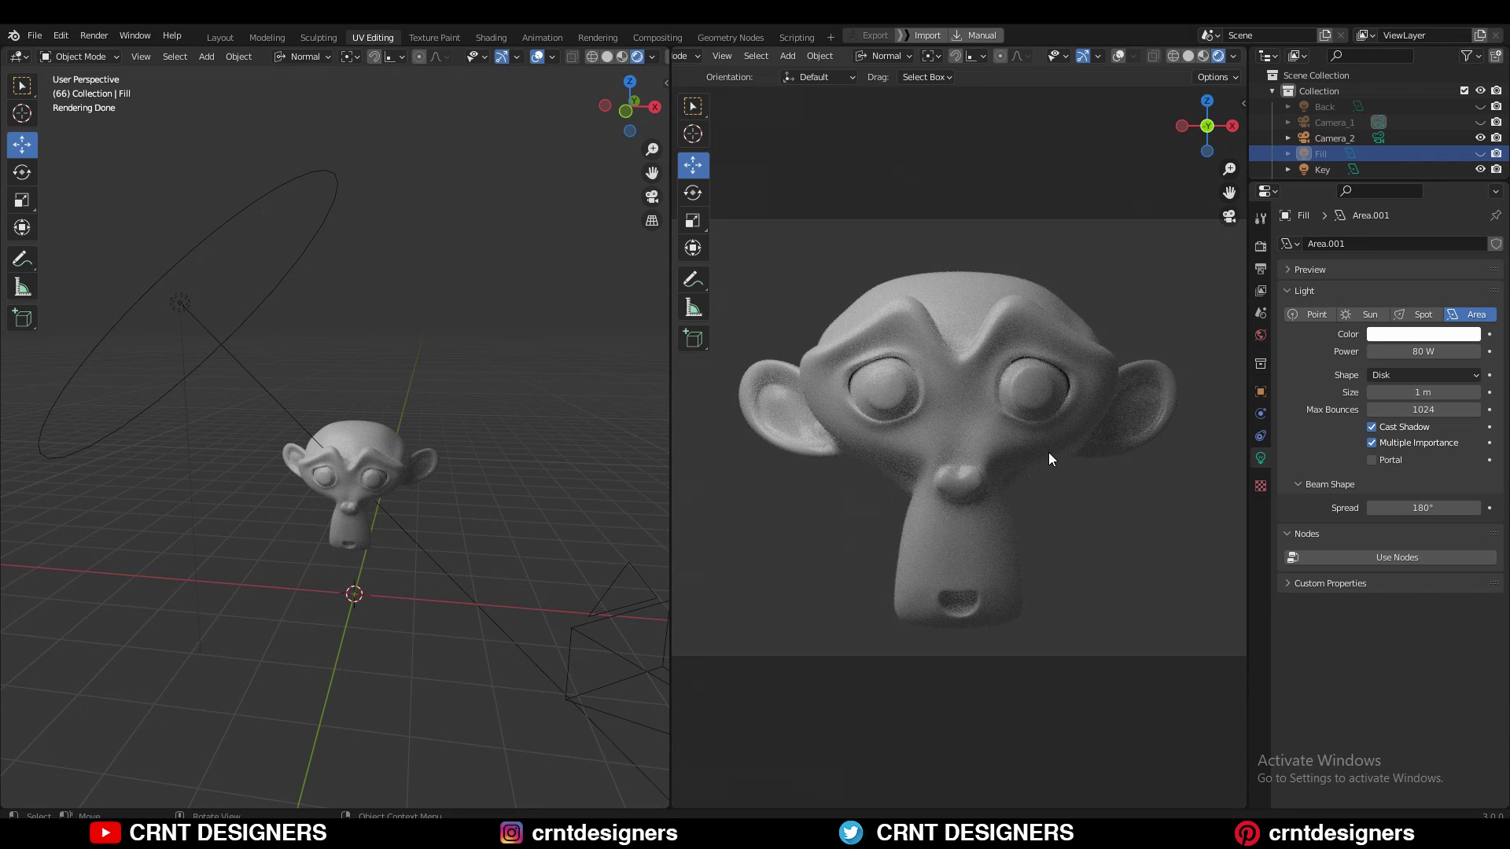
pyautogui.click(1479, 154)
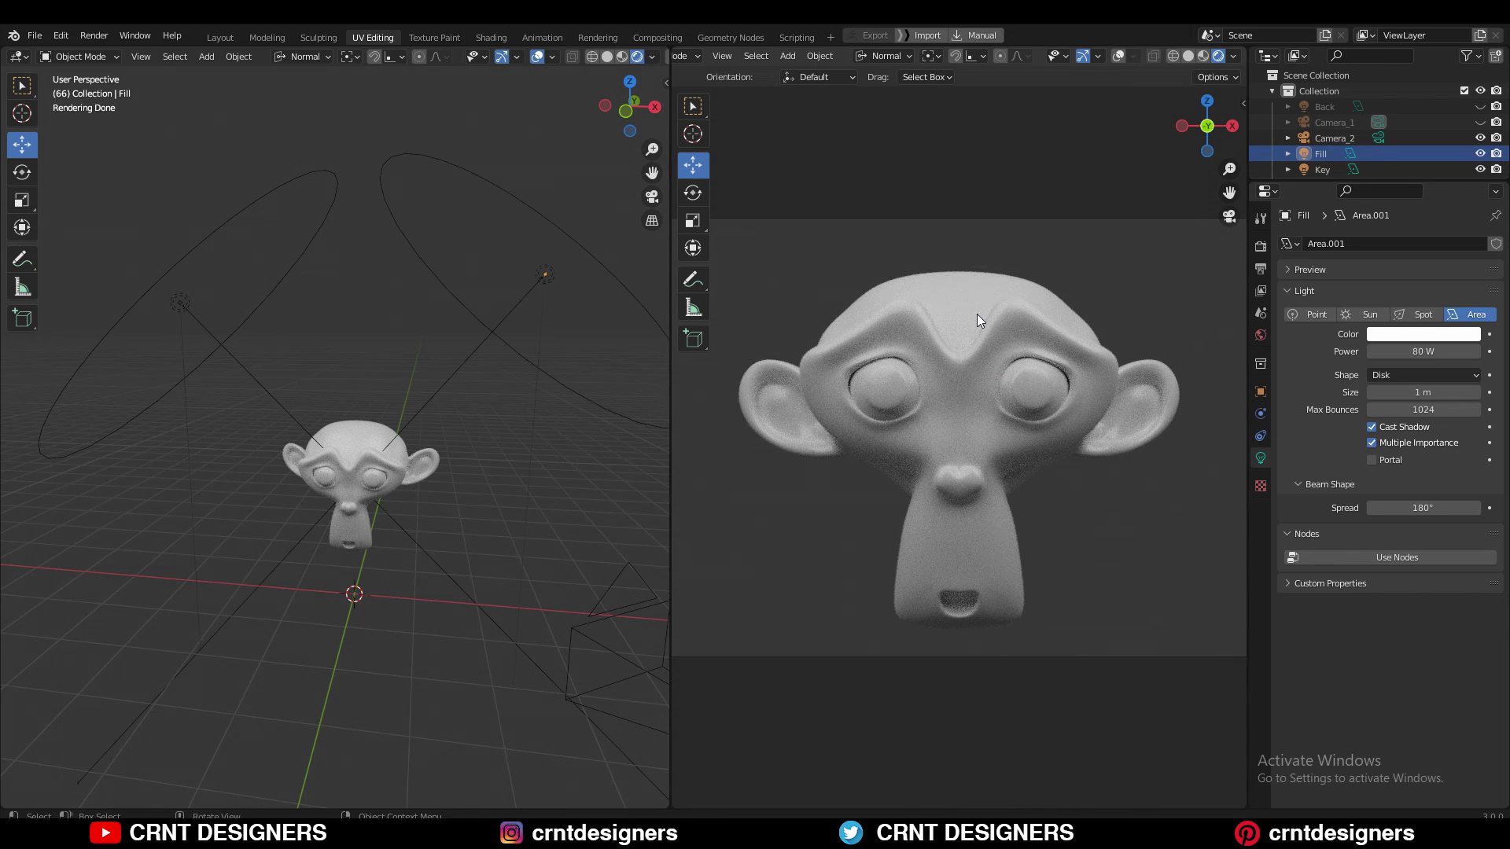
pyautogui.click(178, 305)
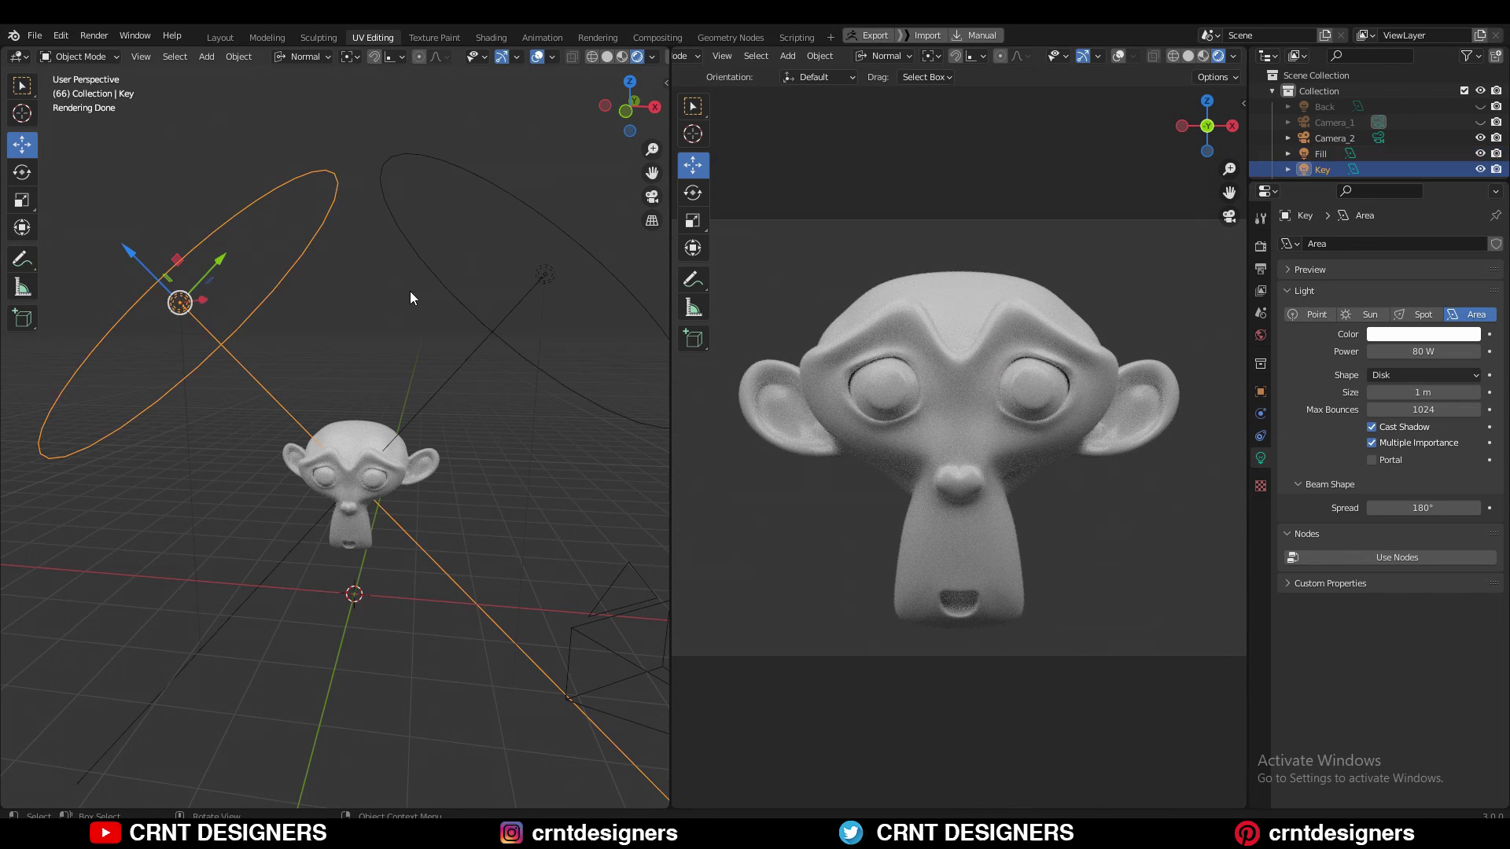
pyautogui.click(548, 277)
pyautogui.scroll(-2, 124, 319)
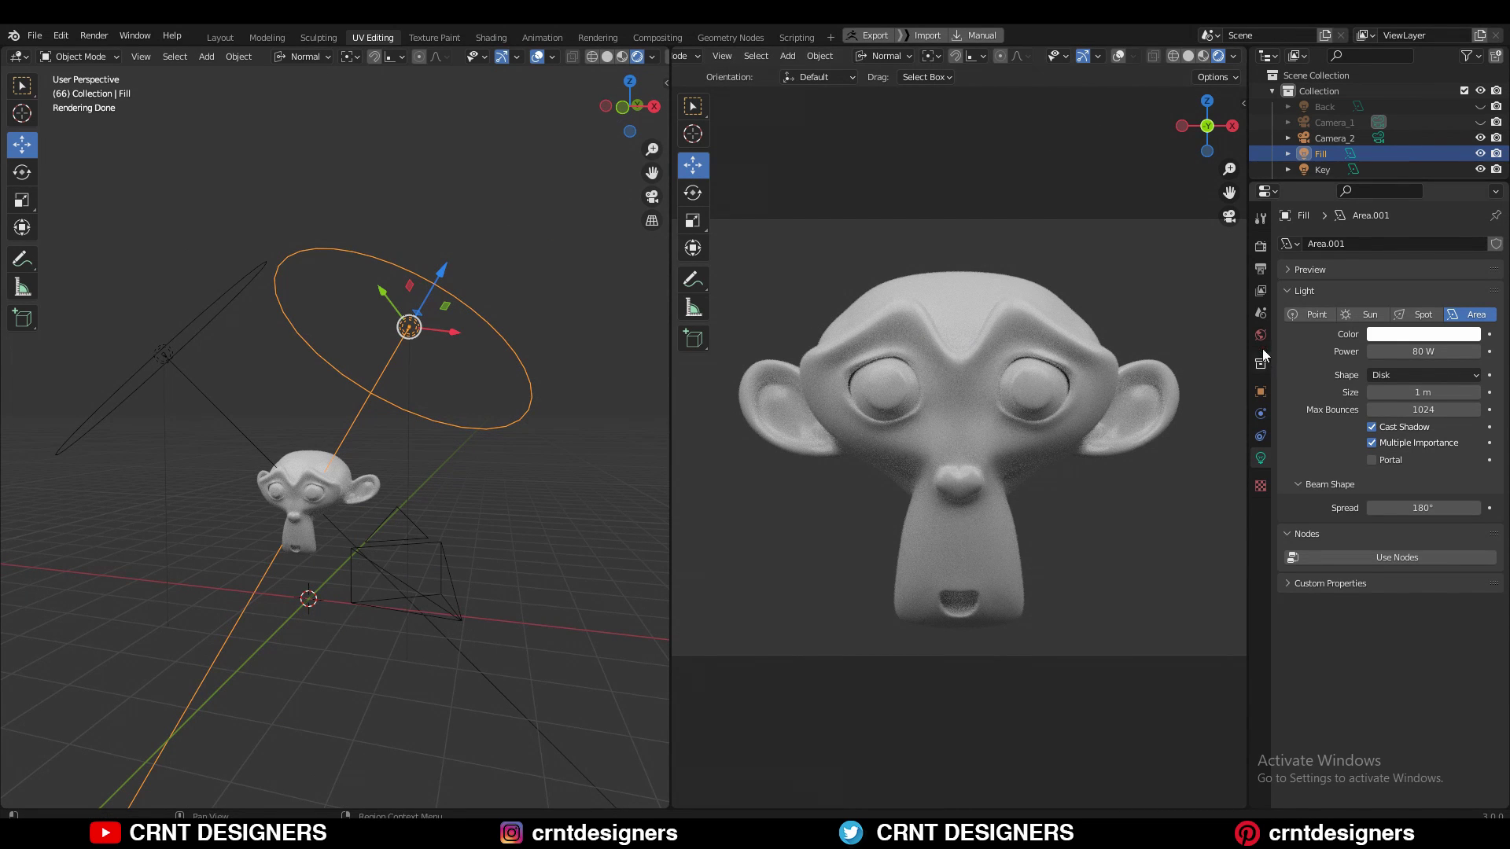
# Switch the scene camera to Camera_2 to inspect the head's shaded side, and return to Camera_1
pyautogui.click(1260, 313)
pyautogui.click(1400, 266)
pyautogui.click(1398, 306)
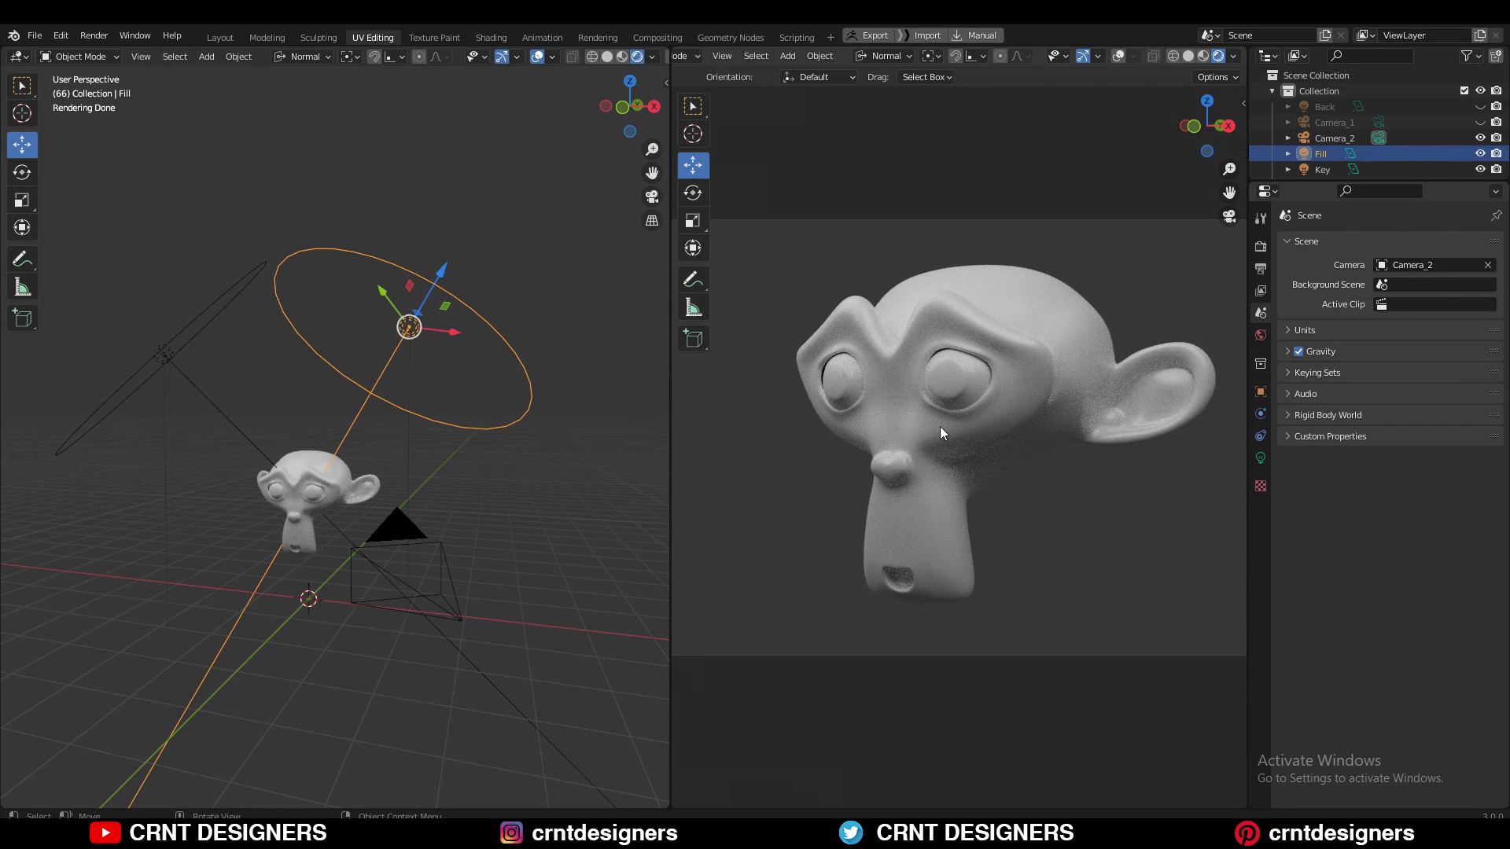
pyautogui.click(1436, 274)
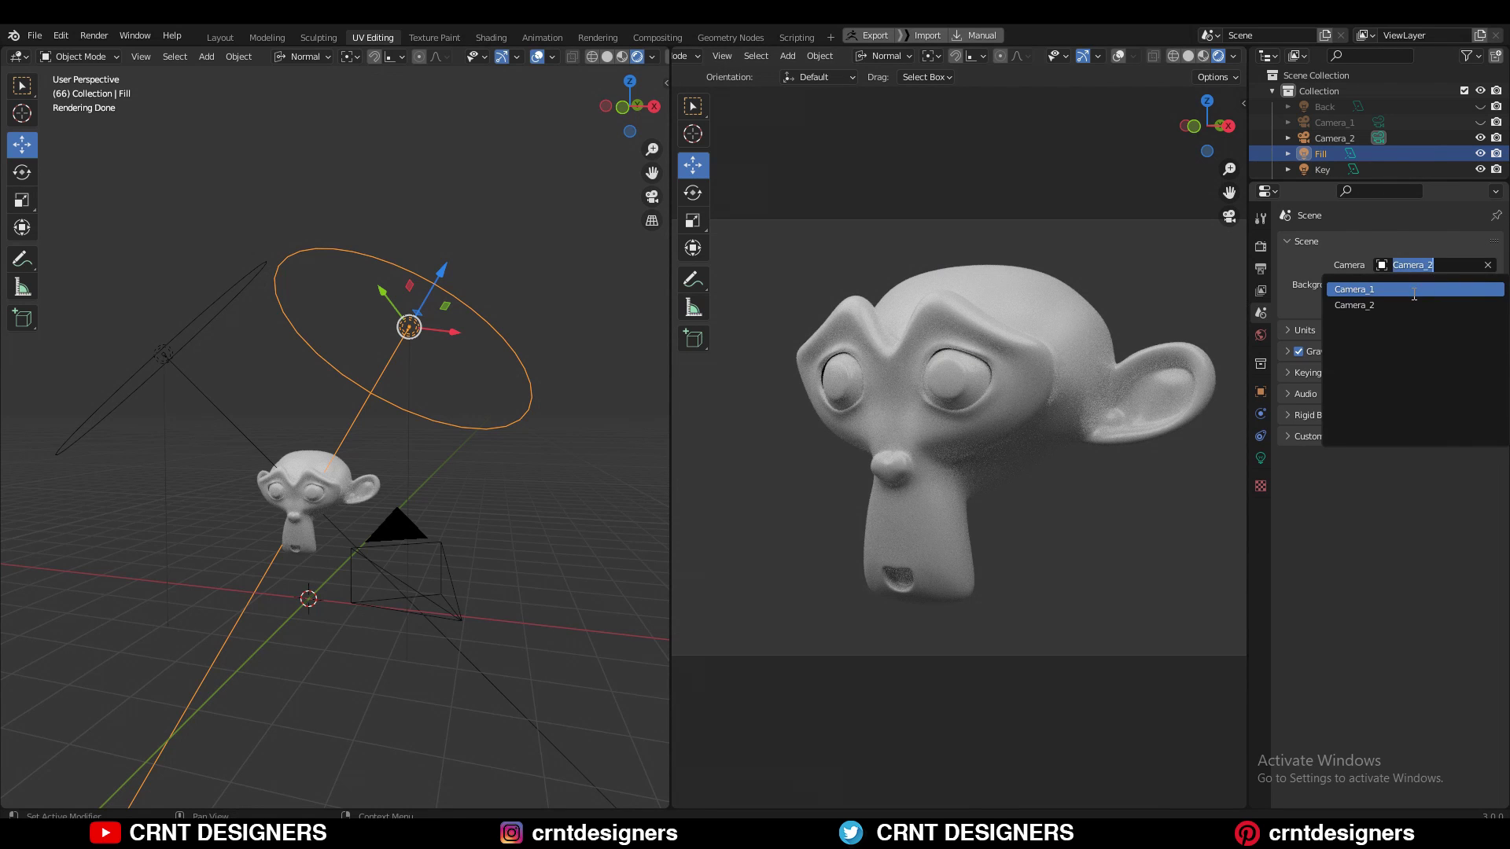
pyautogui.click(1408, 288)
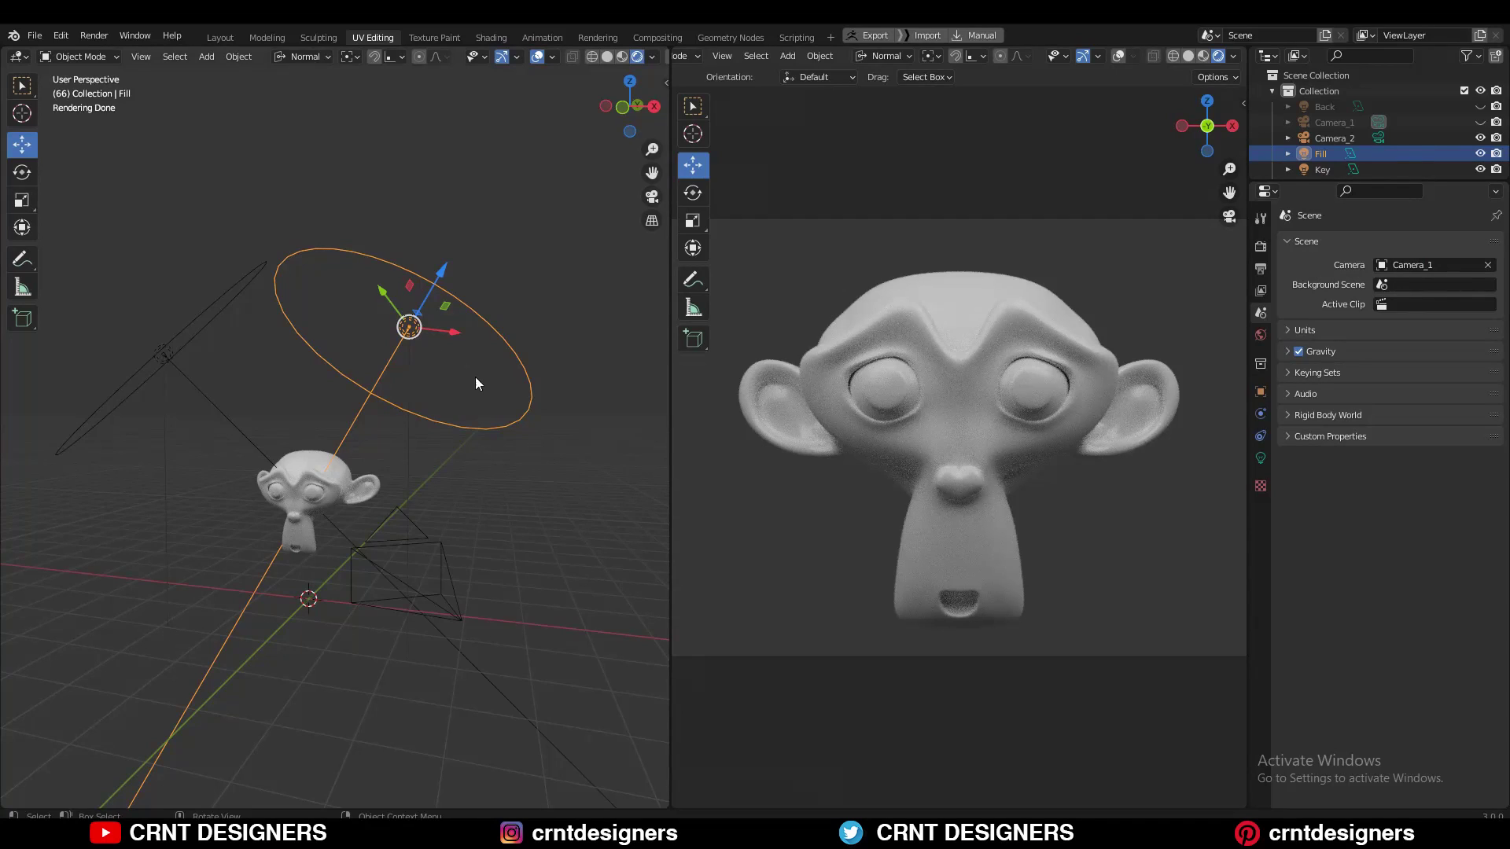
# Check the placement of the two lights from directly above the scene and hide the Fill light
pyautogui.moveTo(474, 376); pyautogui.dragTo(550, 398, button='middle')
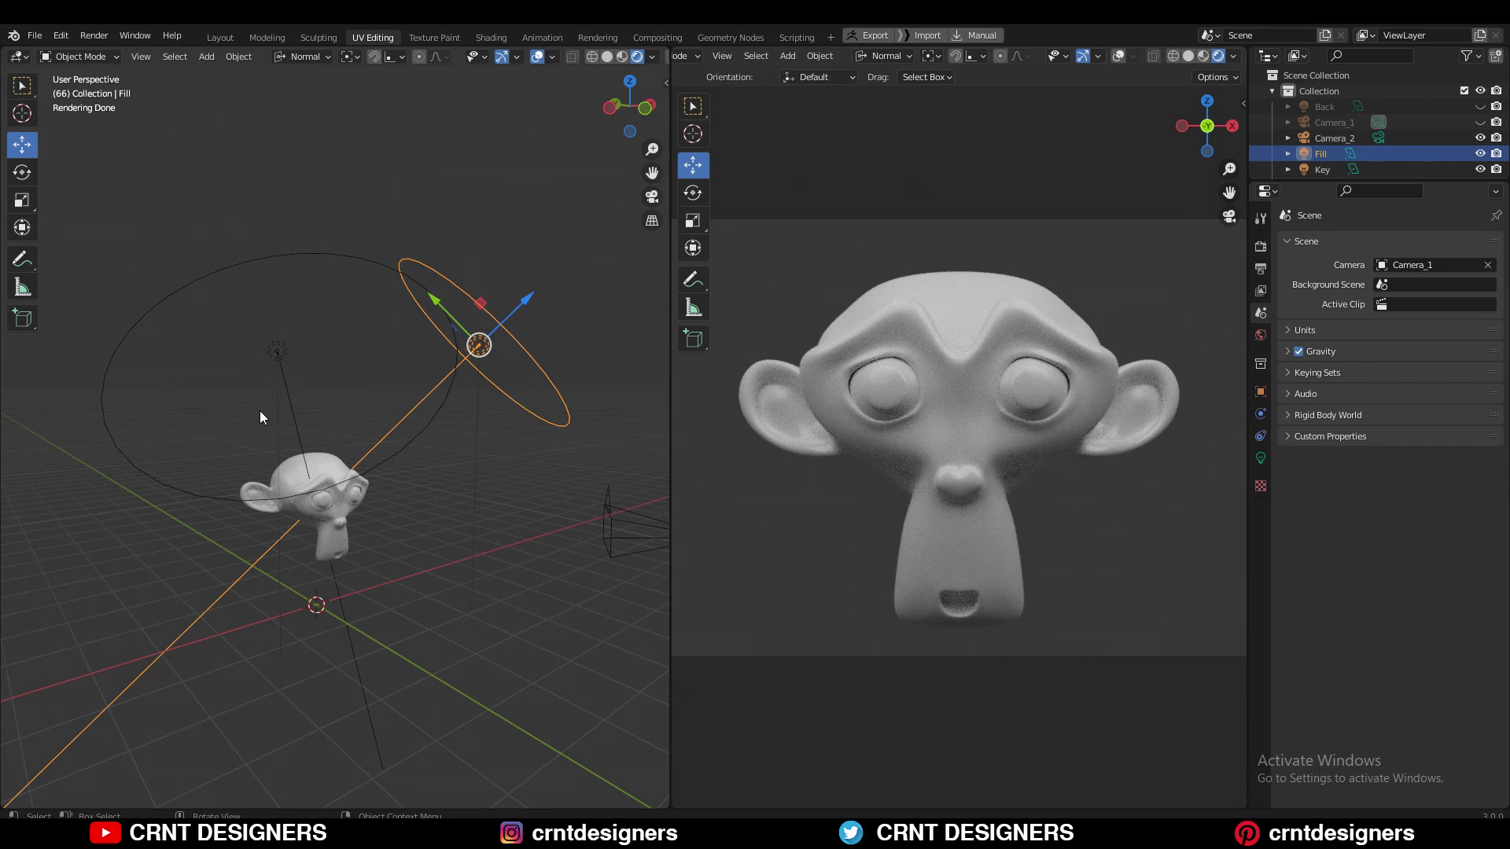
pyautogui.click(630, 81)
pyautogui.click(652, 220)
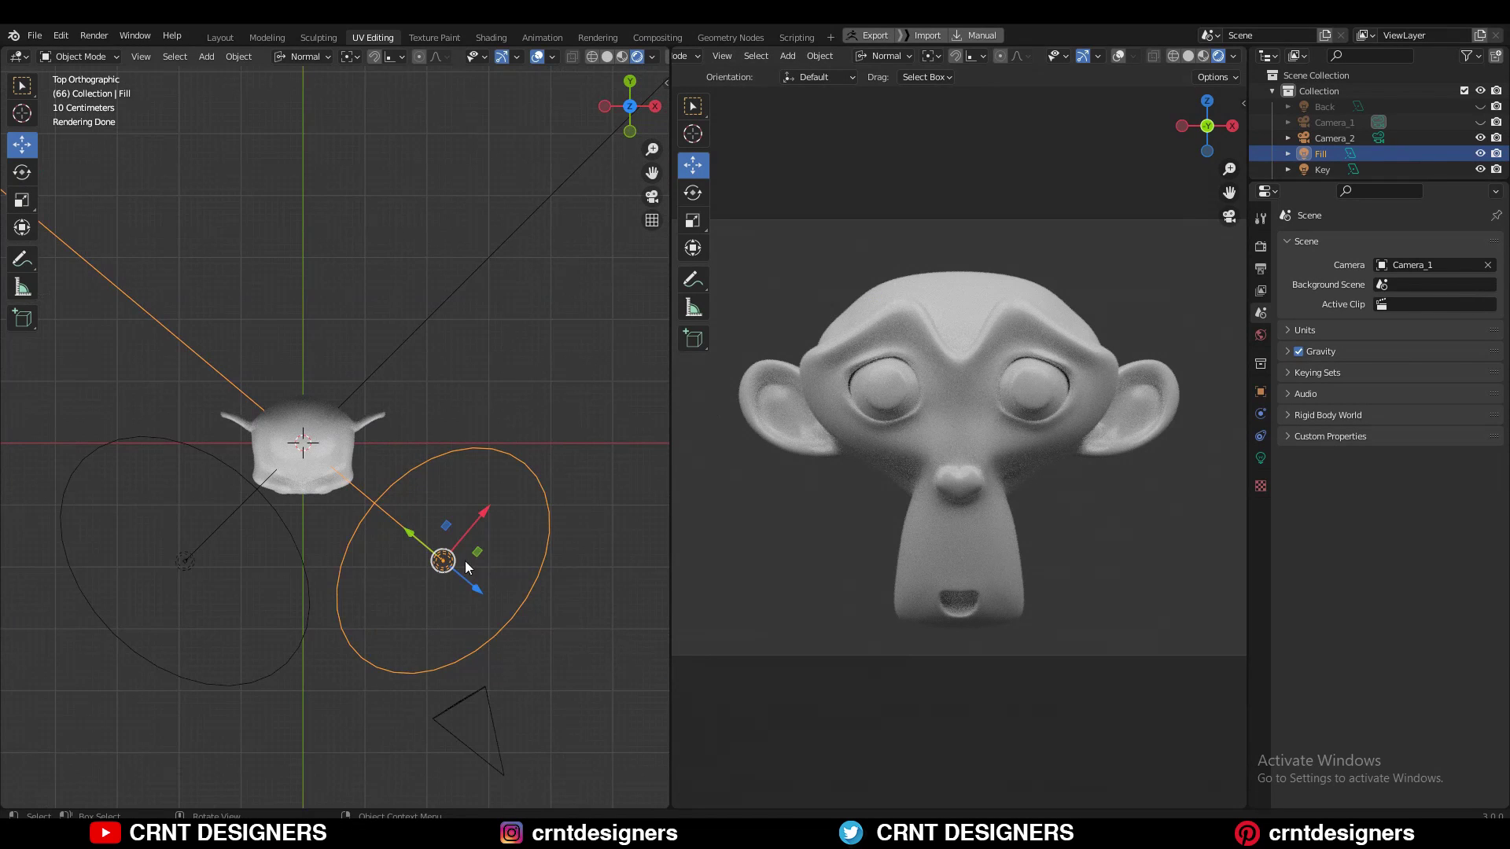
pyautogui.click(1480, 153)
pyautogui.moveTo(541, 446); pyautogui.dragTo(224, 296, button='middle')
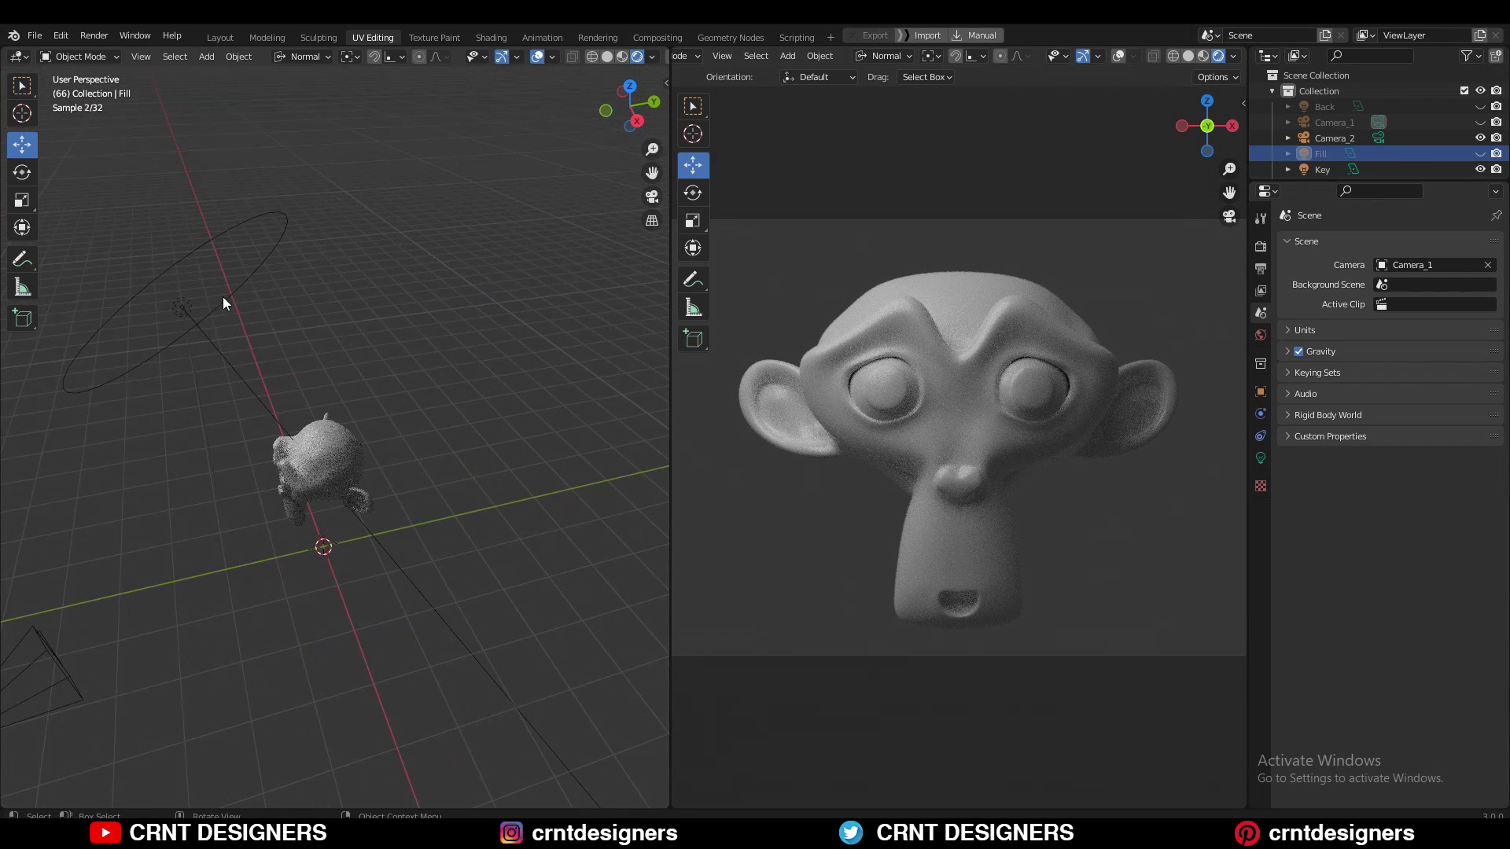
# Set the Key light's power to 200 W
pyautogui.click(195, 294)
pyautogui.click(1260, 458)
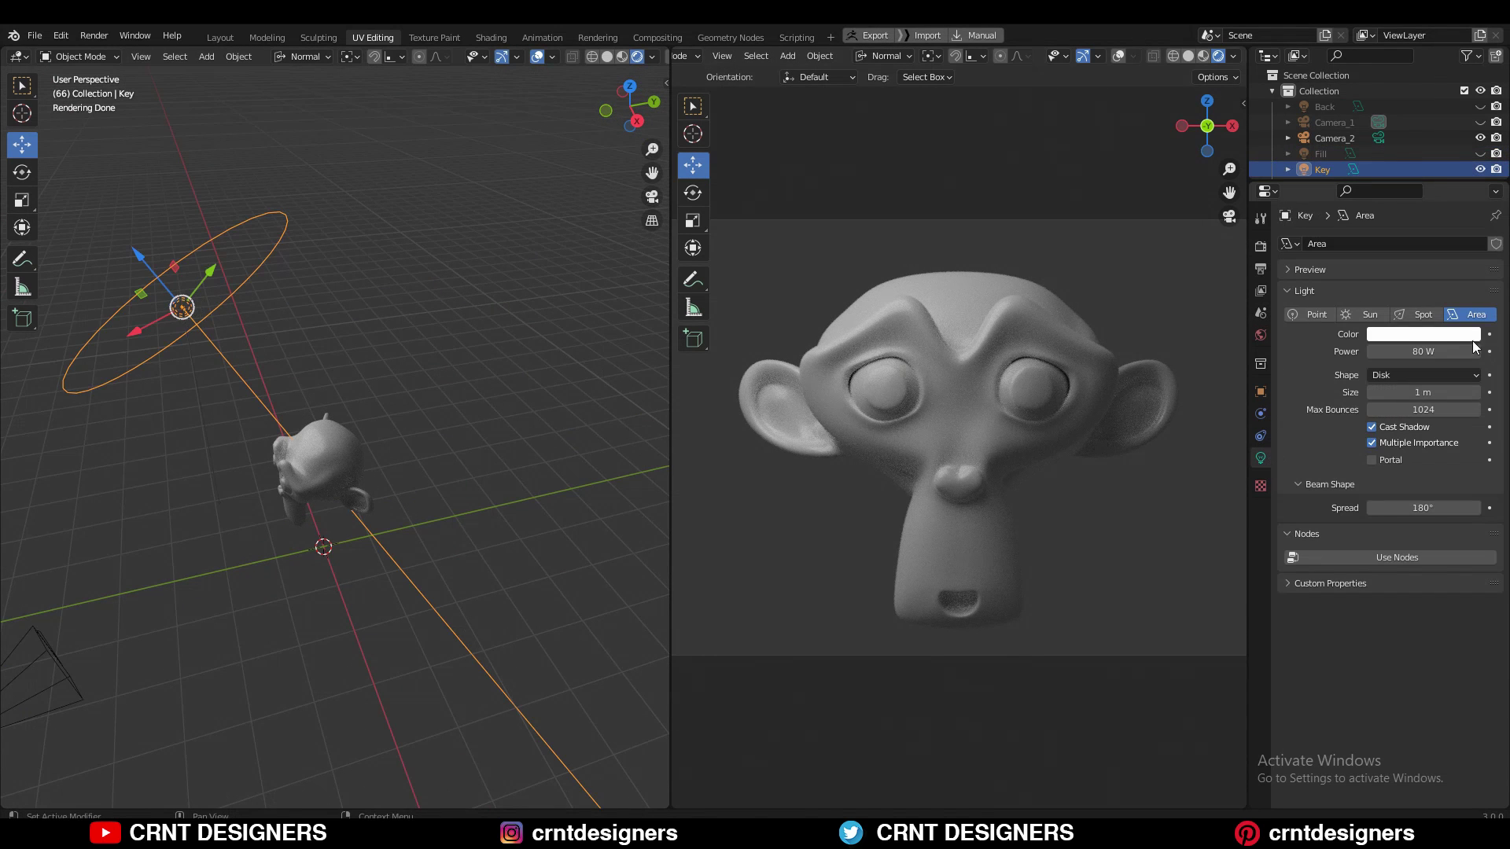
pyautogui.click(1445, 352)
pyautogui.write('200')
pyautogui.press('Return')
pyautogui.moveTo(314, 501); pyautogui.dragTo(167, 252, button='middle')
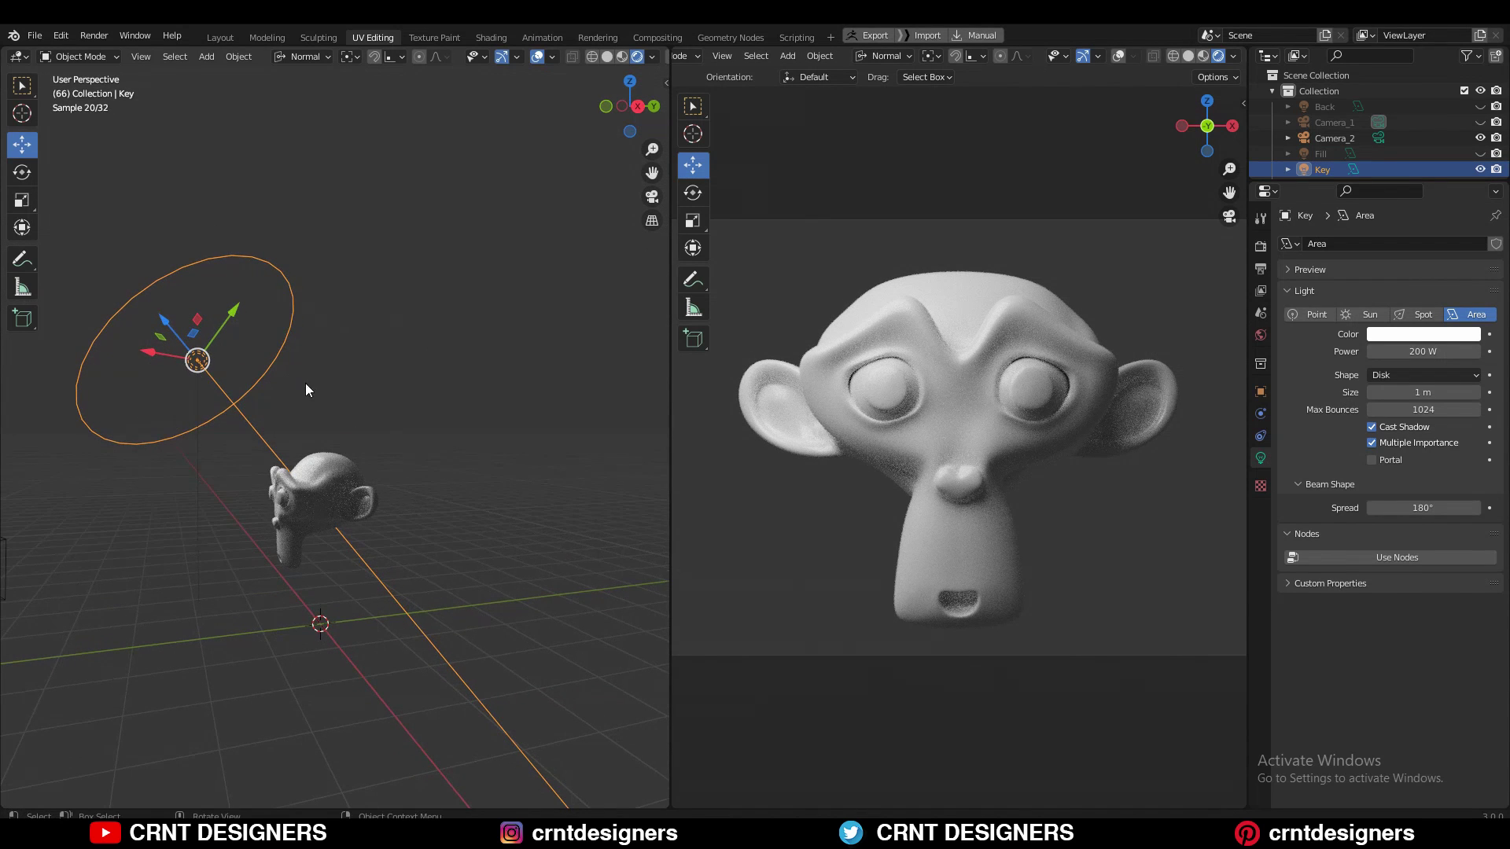
# Try scaling the Key light up to soften the shading on the monkey head
pyautogui.moveTo(305, 390); pyautogui.dragTo(363, 316, button='middle')
pyautogui.press('s')
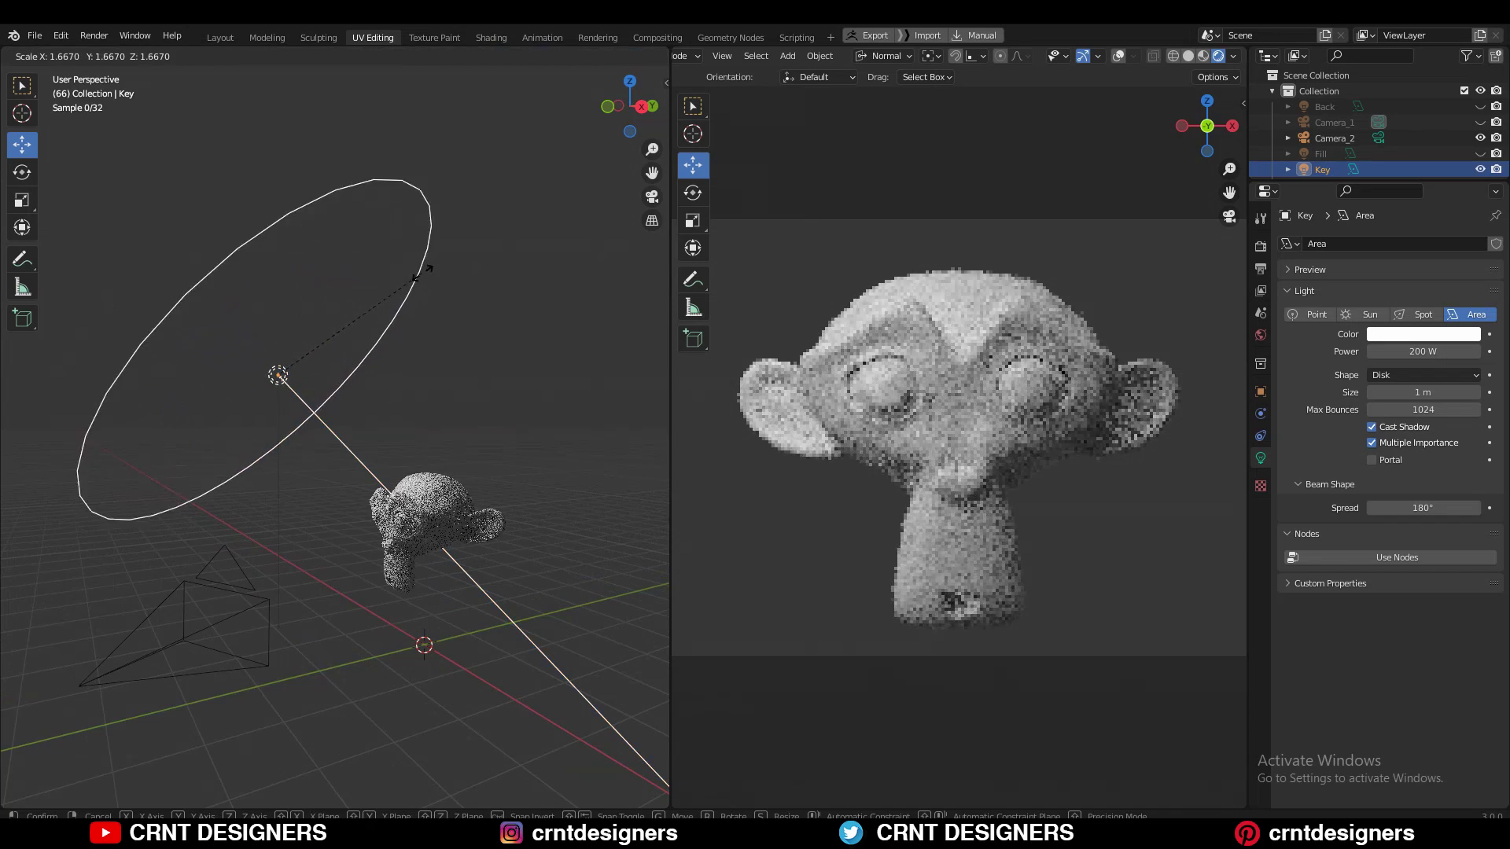
pyautogui.click(508, 236)
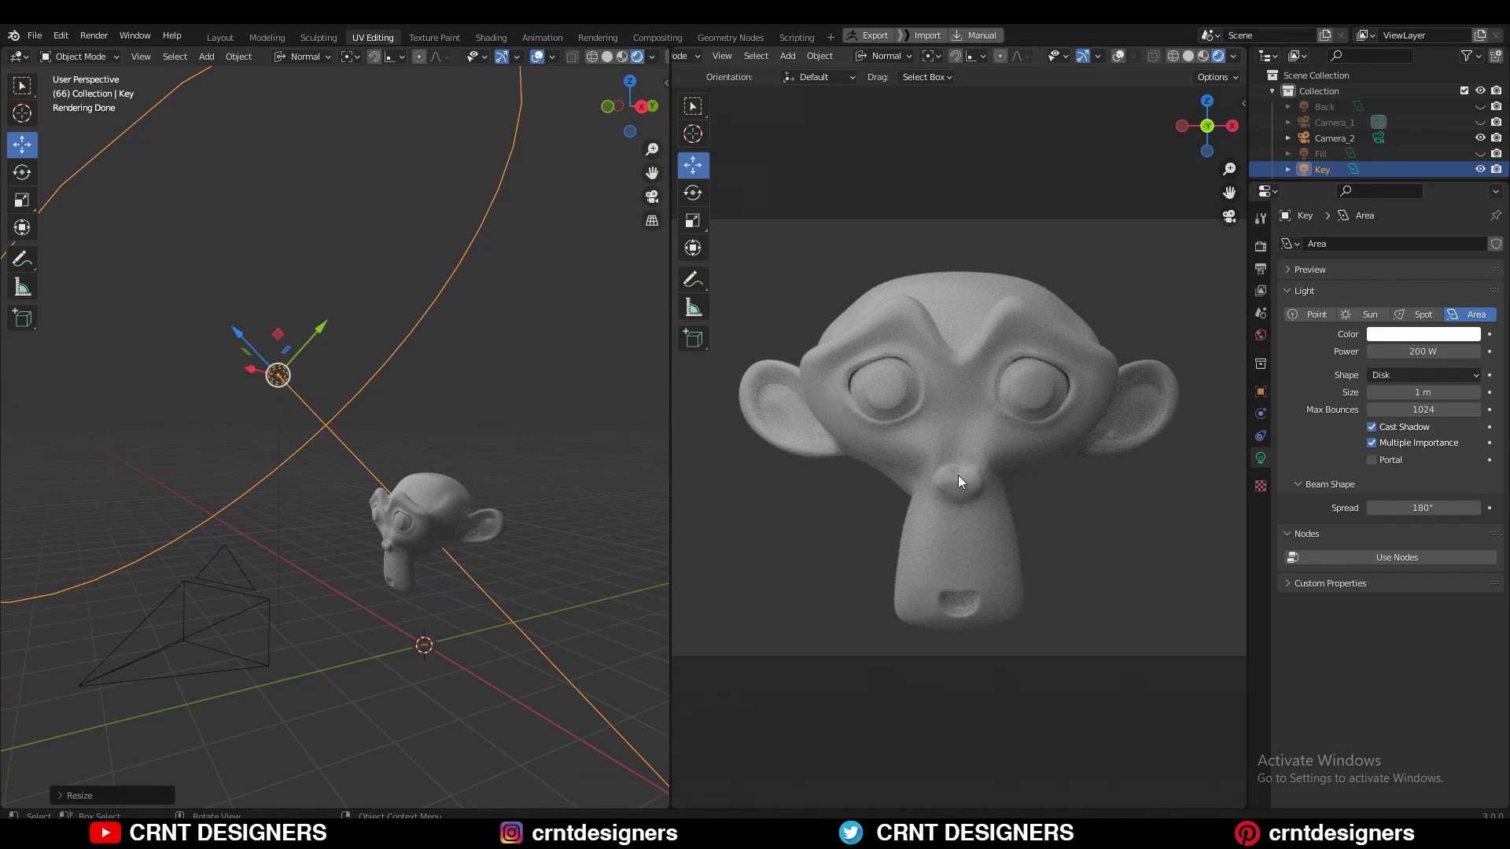
# Add a plane and move it straight up along Z above the monkey head
pyautogui.moveTo(598, 356); pyautogui.dragTo(470, 379, button='middle')
pyautogui.hotkey('shift', 'a')
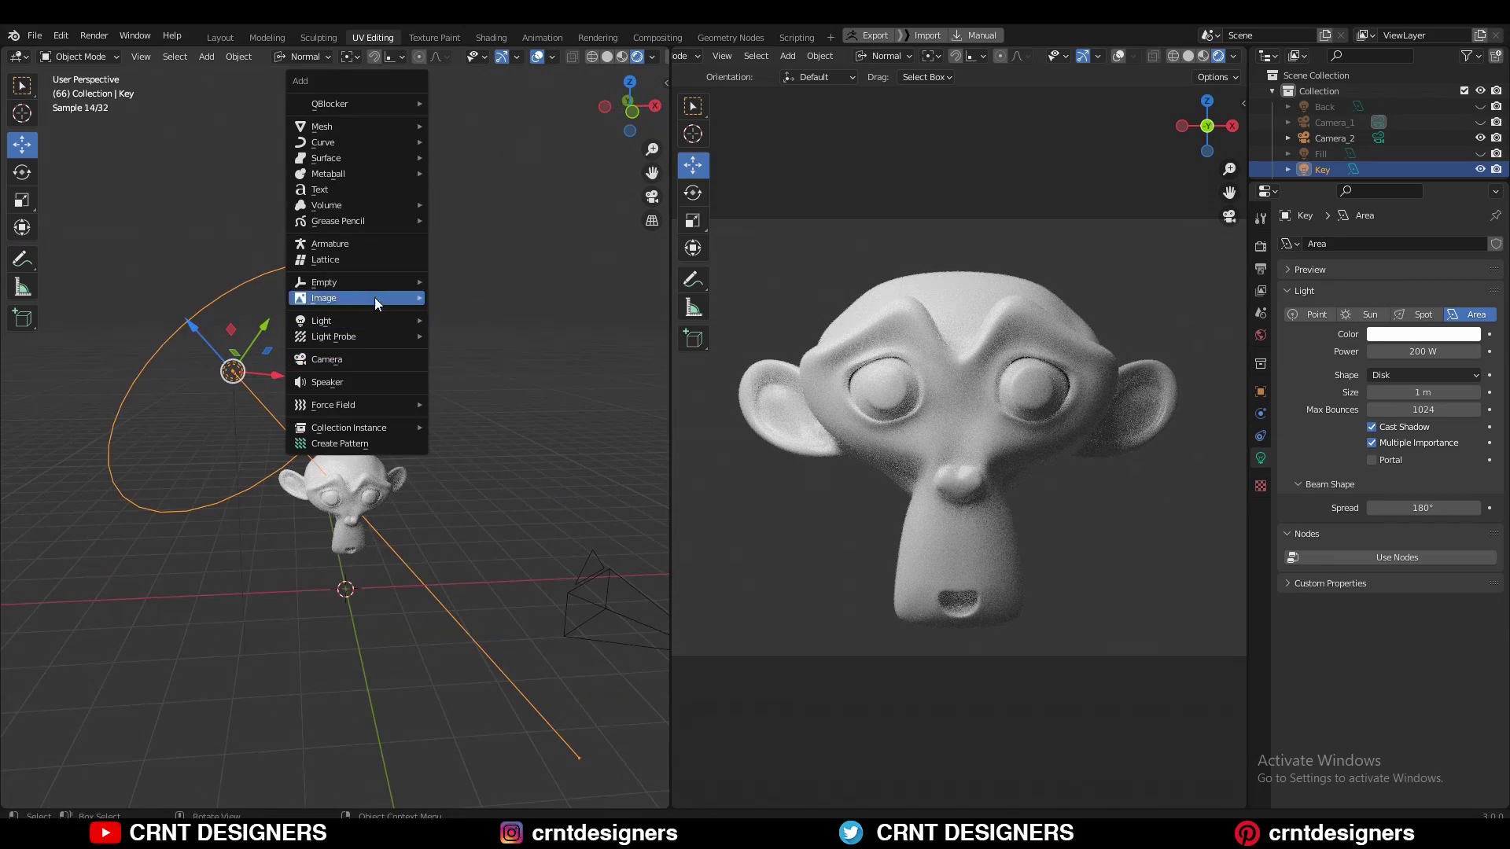
pyautogui.moveTo(385, 124)
pyautogui.click(454, 151)
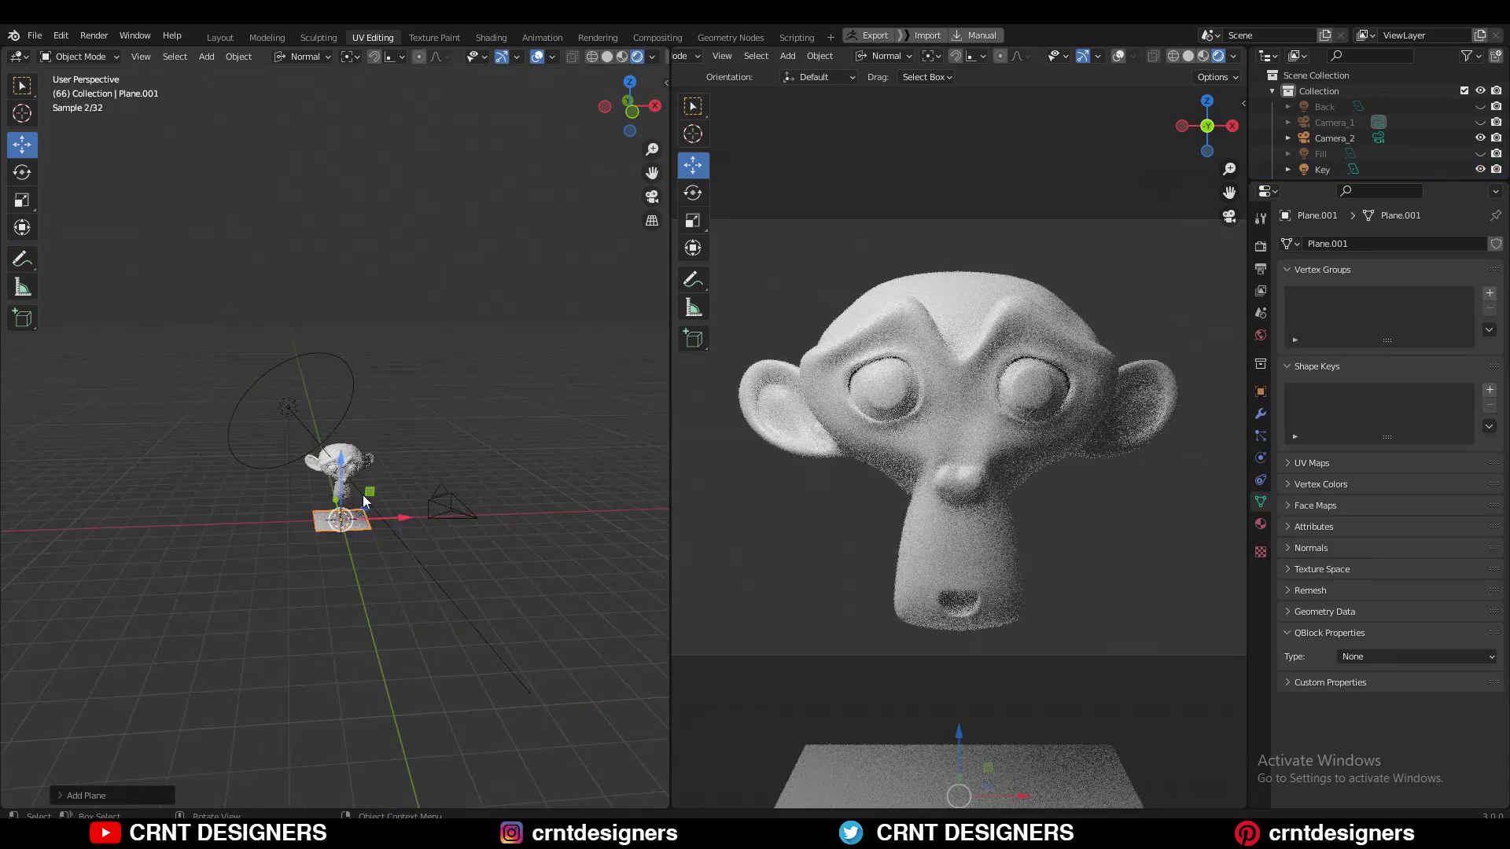
pyautogui.press('g')
pyautogui.press('z')
pyautogui.click(328, 371)
# Rotate the plane by -45° in front view and turn it in top view to face the Key light
pyautogui.press('KP_1')
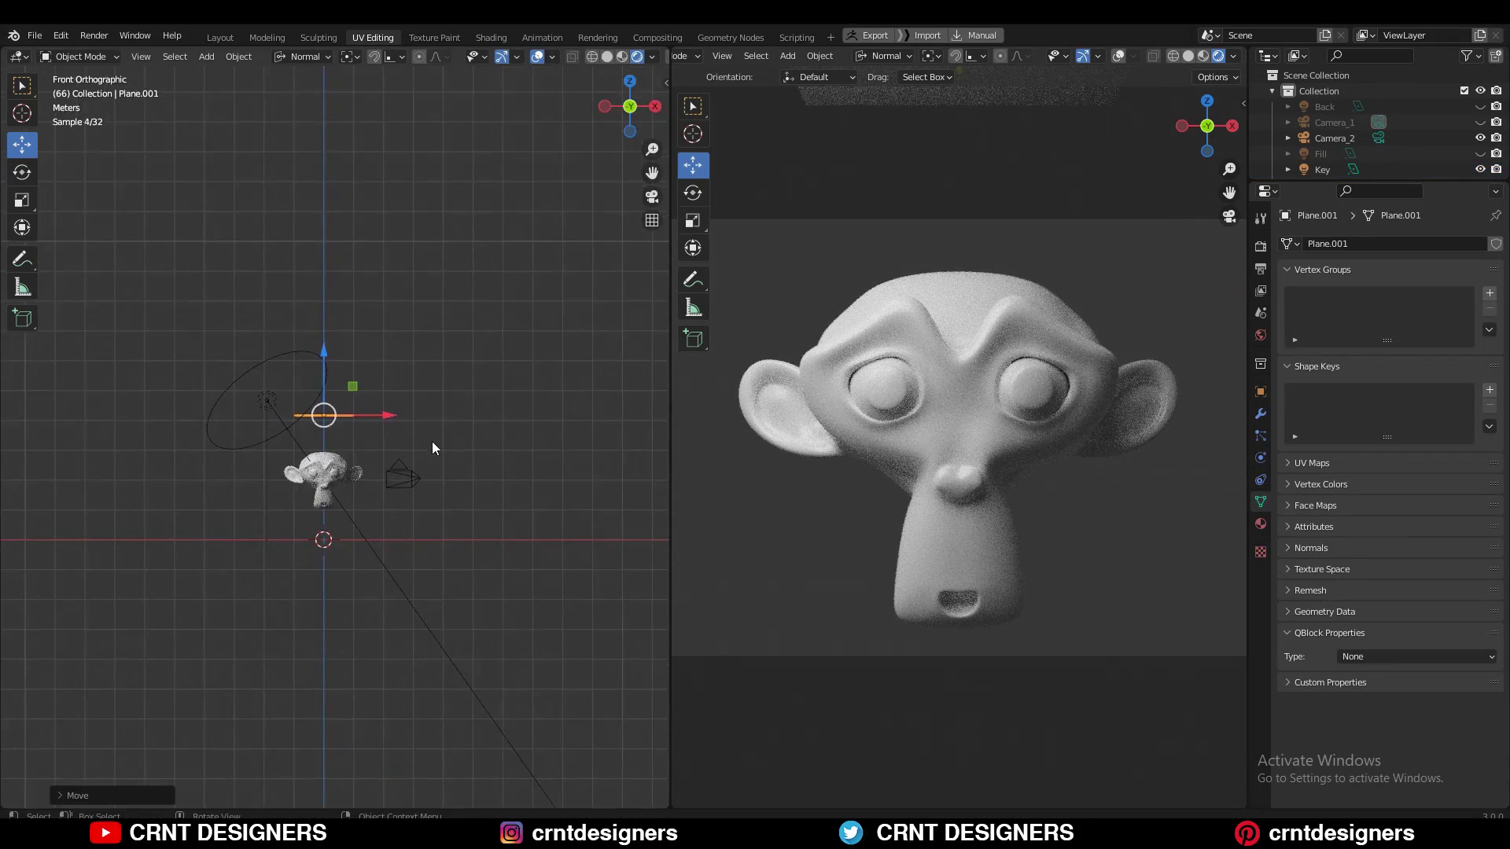
pyautogui.press('r')
pyautogui.click(492, 310)
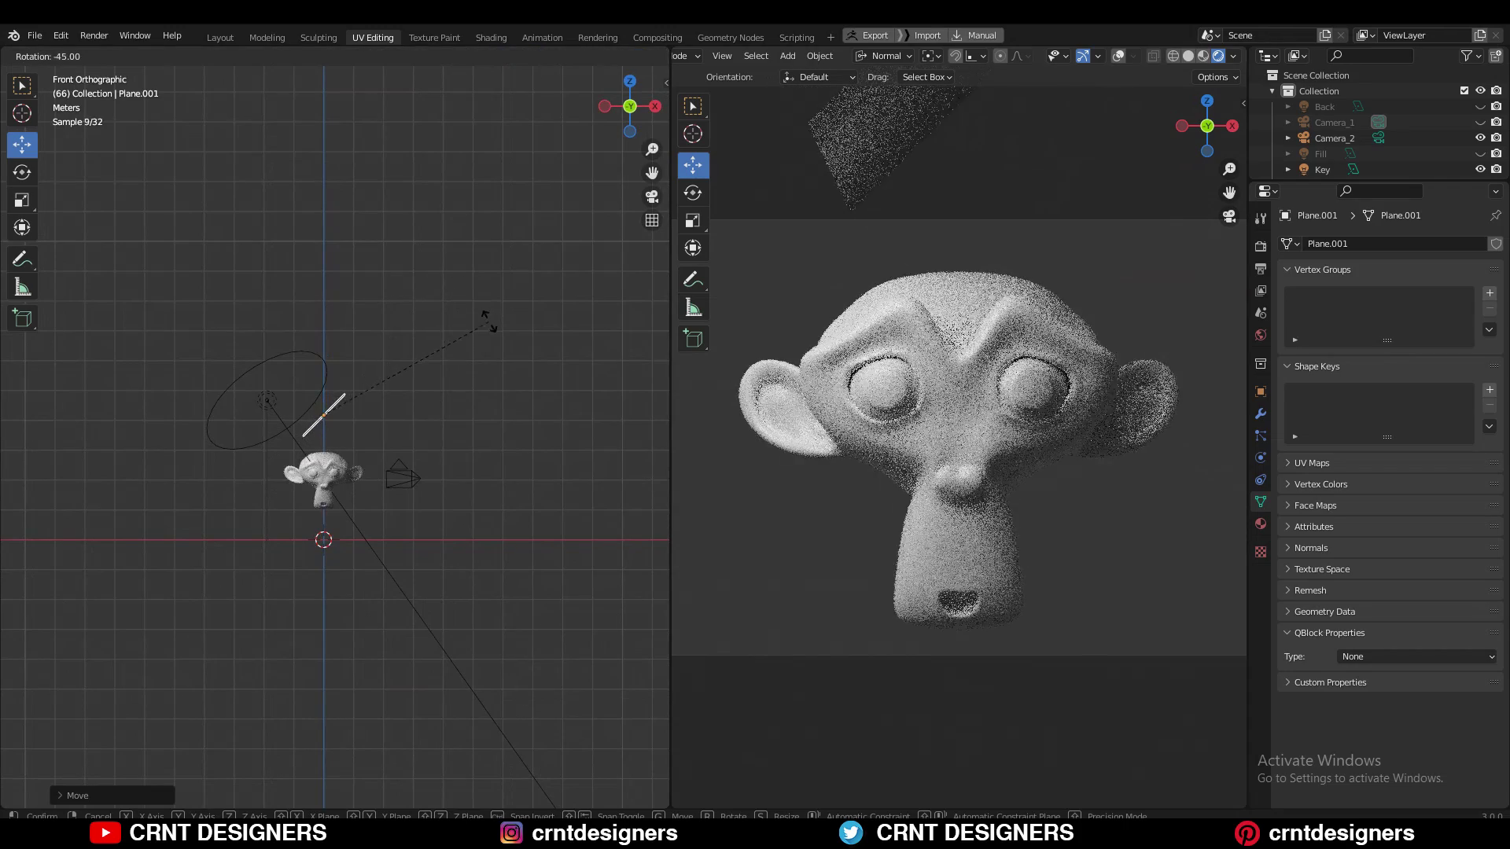
pyautogui.moveTo(495, 320); pyautogui.dragTo(553, 391, button='middle')
pyautogui.click(629, 110)
pyautogui.press('r')
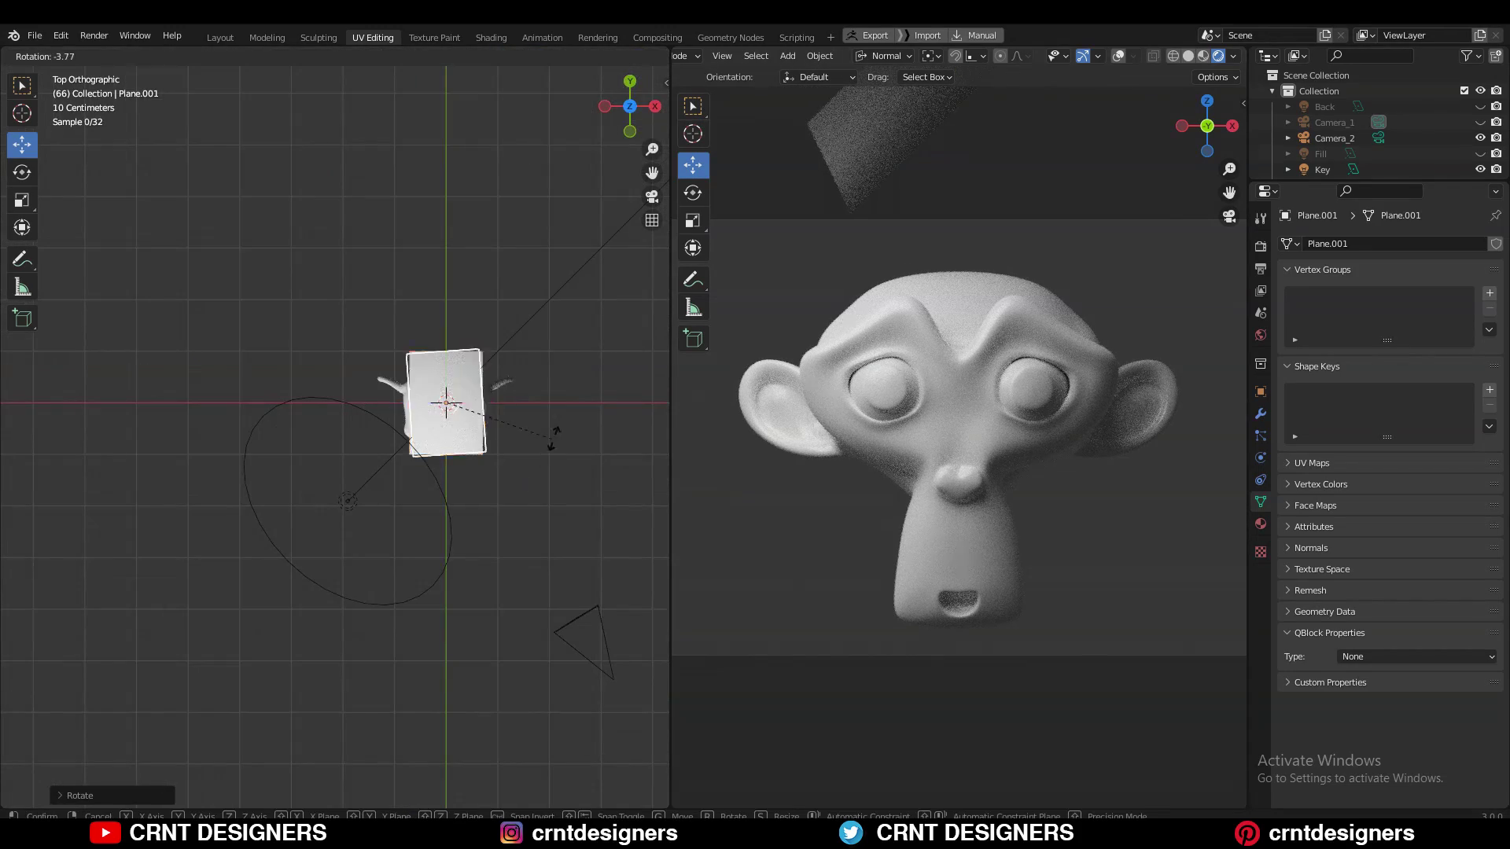
pyautogui.click(586, 340)
# Scale the plane up and move it along its normal to sit between the Key light and the monkey head
pyautogui.press('s')
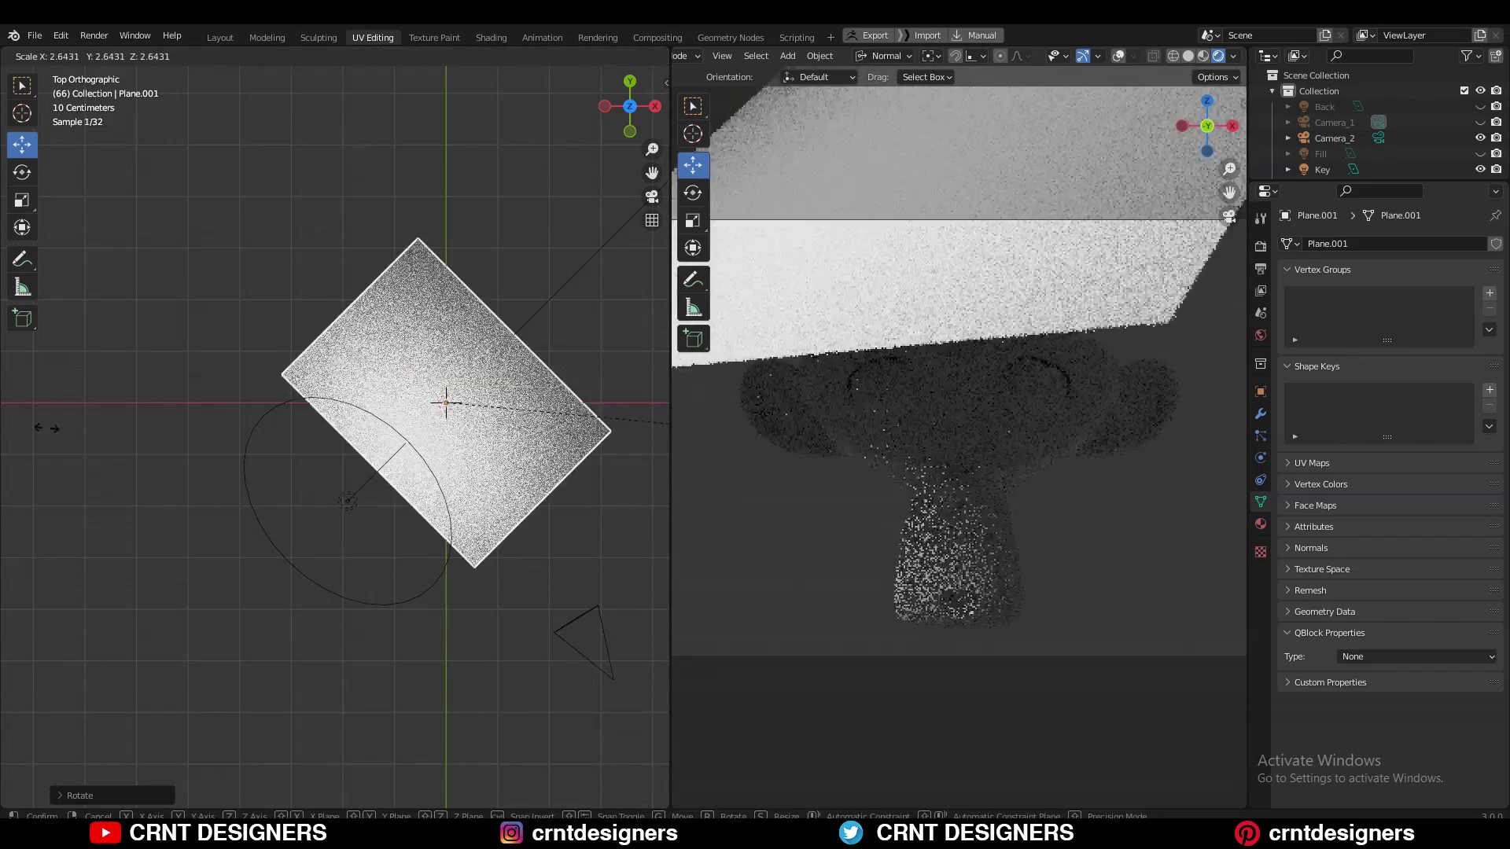
pyautogui.click(312, 439)
pyautogui.moveTo(312, 438); pyautogui.dragTo(386, 407, button='middle')
pyautogui.moveTo(325, 396); pyautogui.dragTo(327, 369)
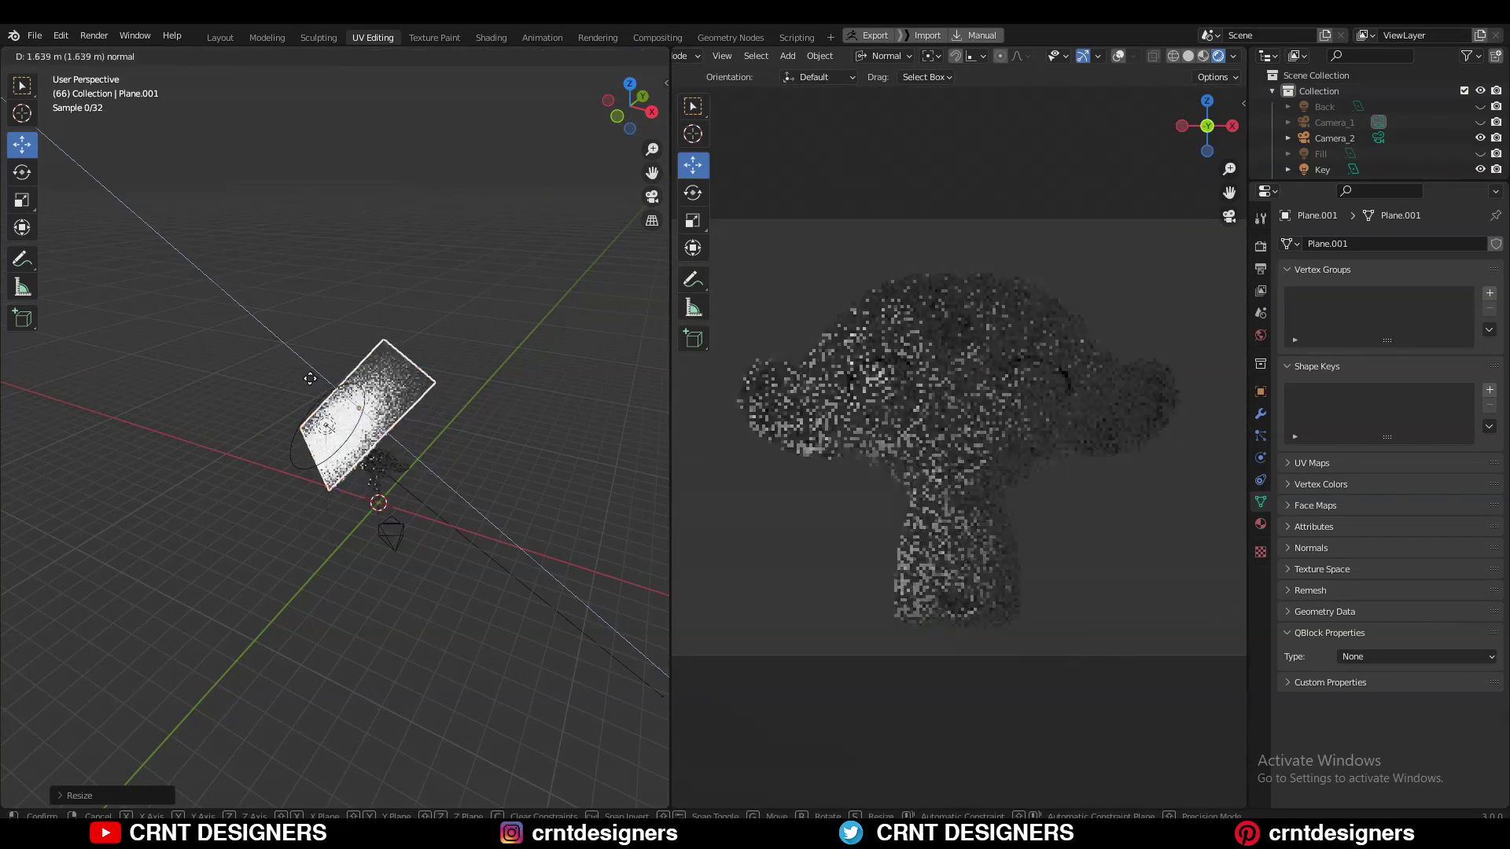
pyautogui.moveTo(326, 370); pyautogui.dragTo(347, 377, button='middle')
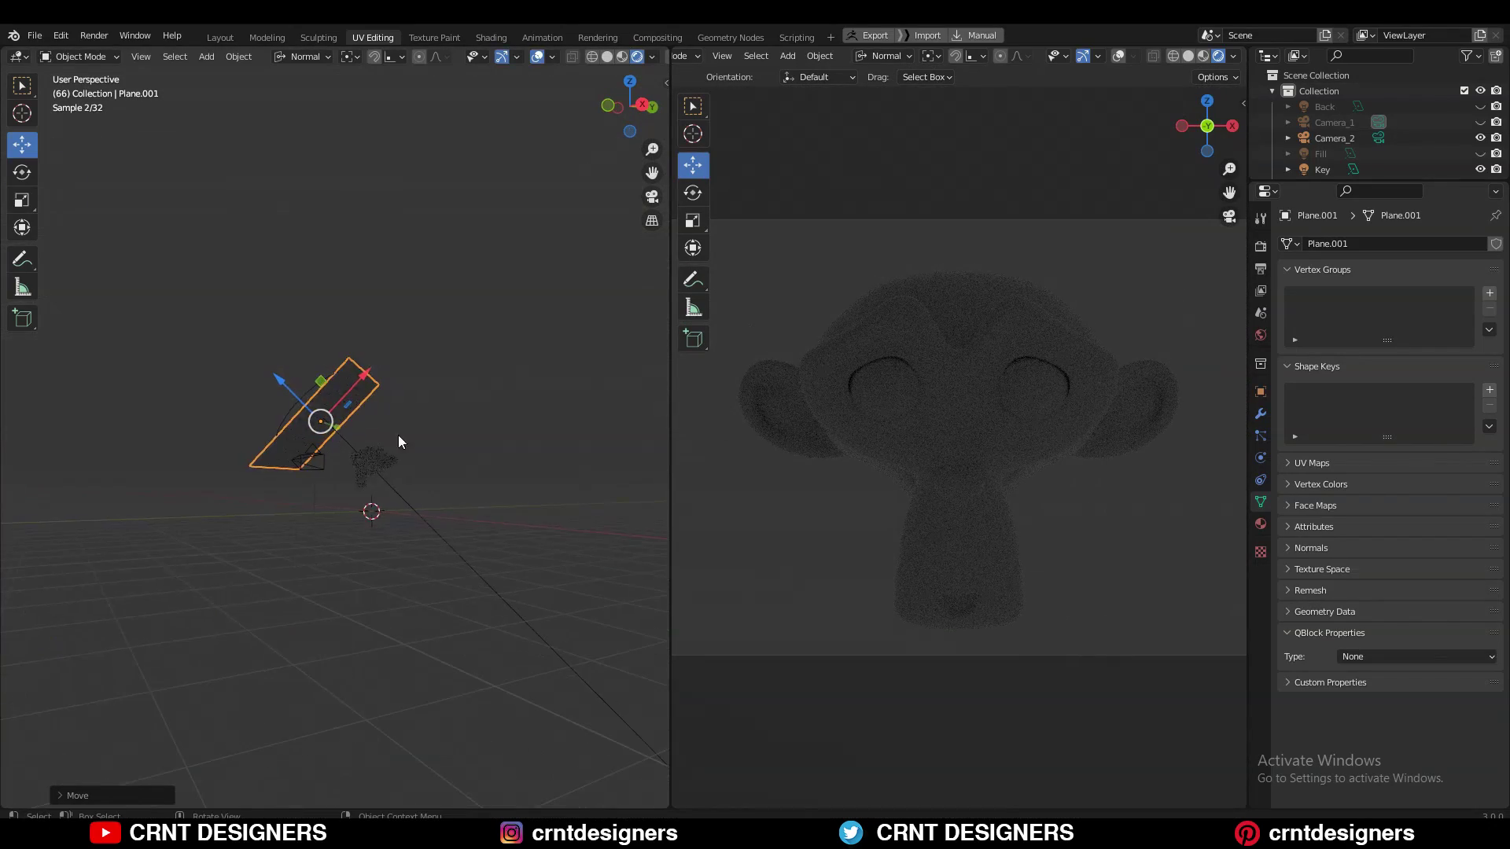
pyautogui.scroll(4, 398, 438)
# Give the plane a new material and set its Transmission to 0.7
pyautogui.click(1261, 524)
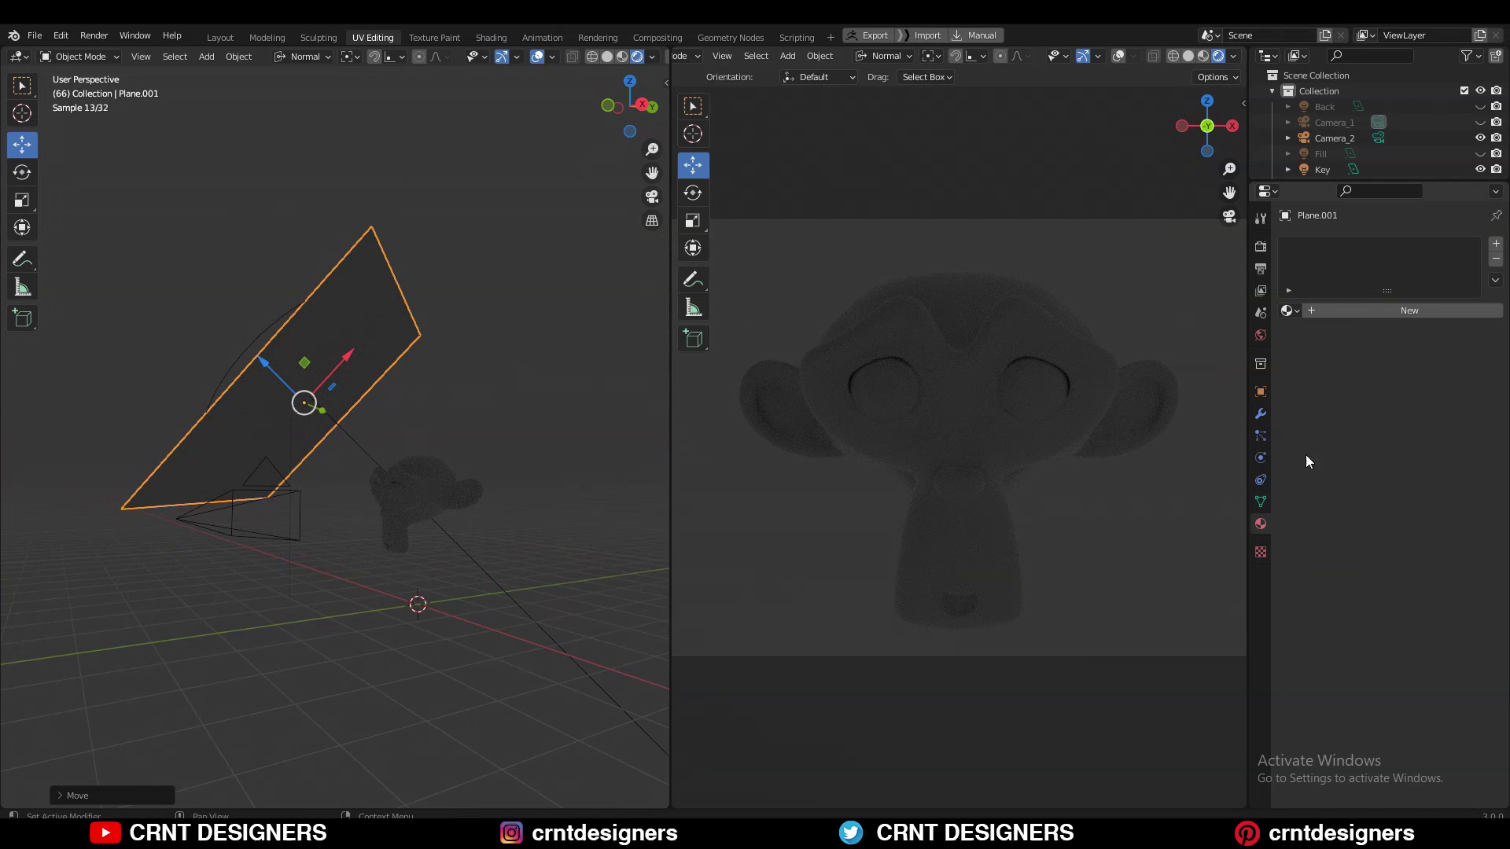
pyautogui.click(1358, 312)
pyautogui.scroll(-5, 1432, 653)
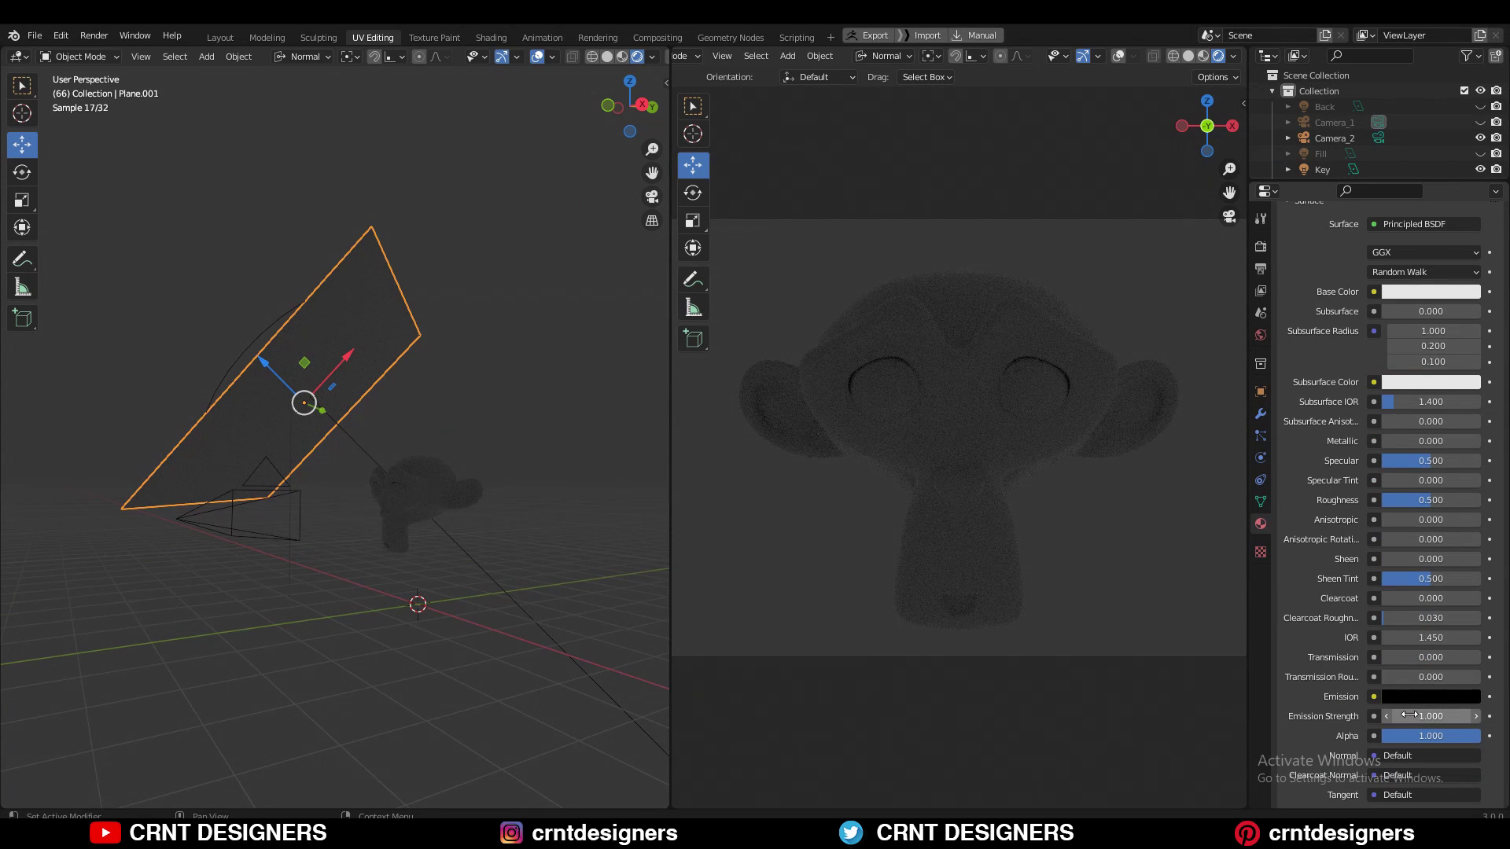
pyautogui.moveTo(1385, 658); pyautogui.dragTo(1448, 658)
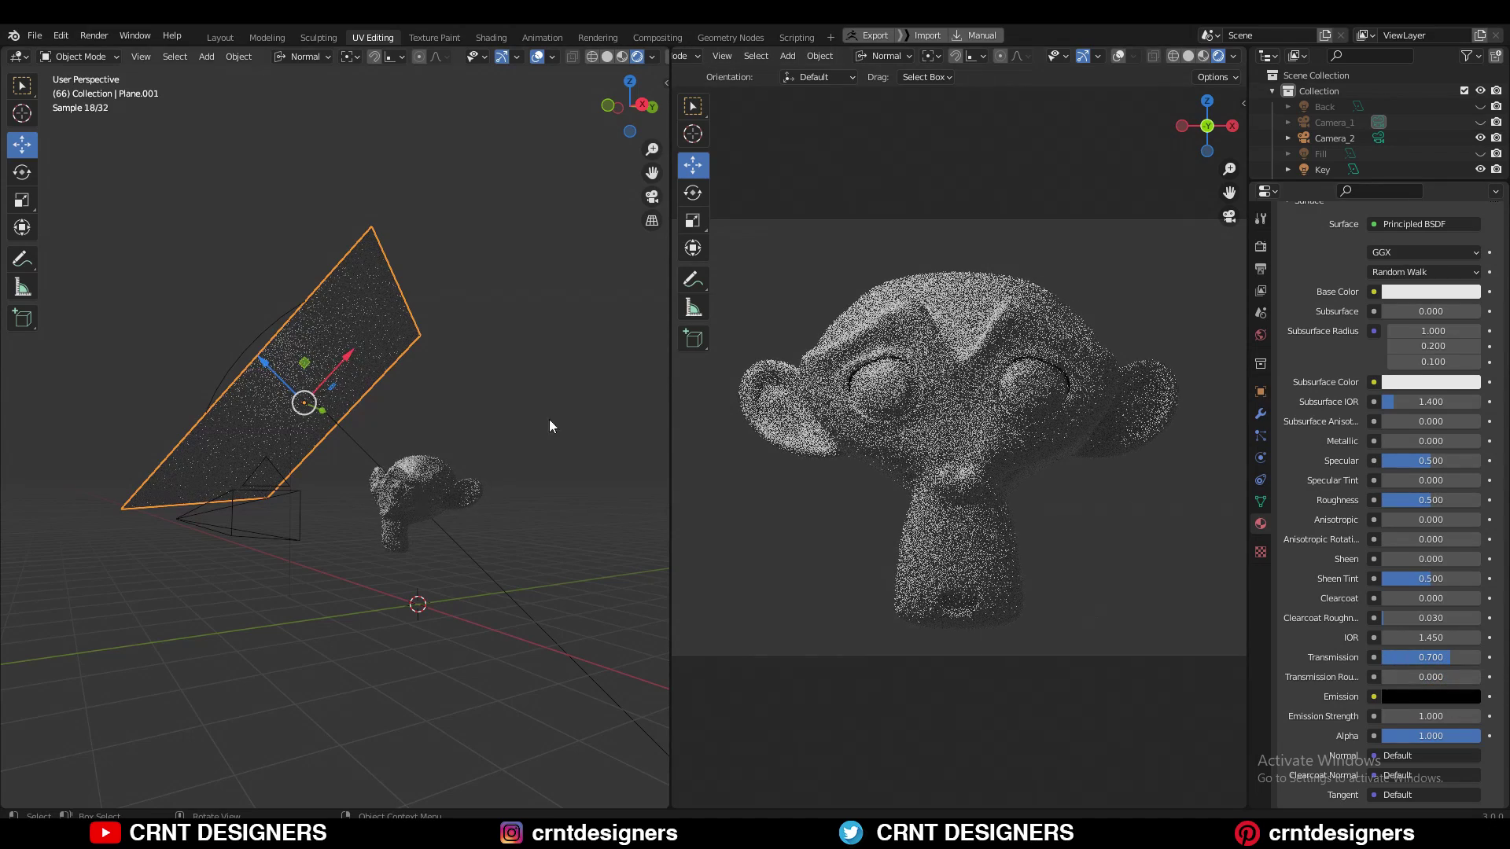
# Lower the plane material's Transmission to 0 and raise it to 0.5 to compare how much light passes through
pyautogui.scroll(4, 409, 304)
pyautogui.moveTo(409, 303); pyautogui.dragTo(417, 394, button='middle')
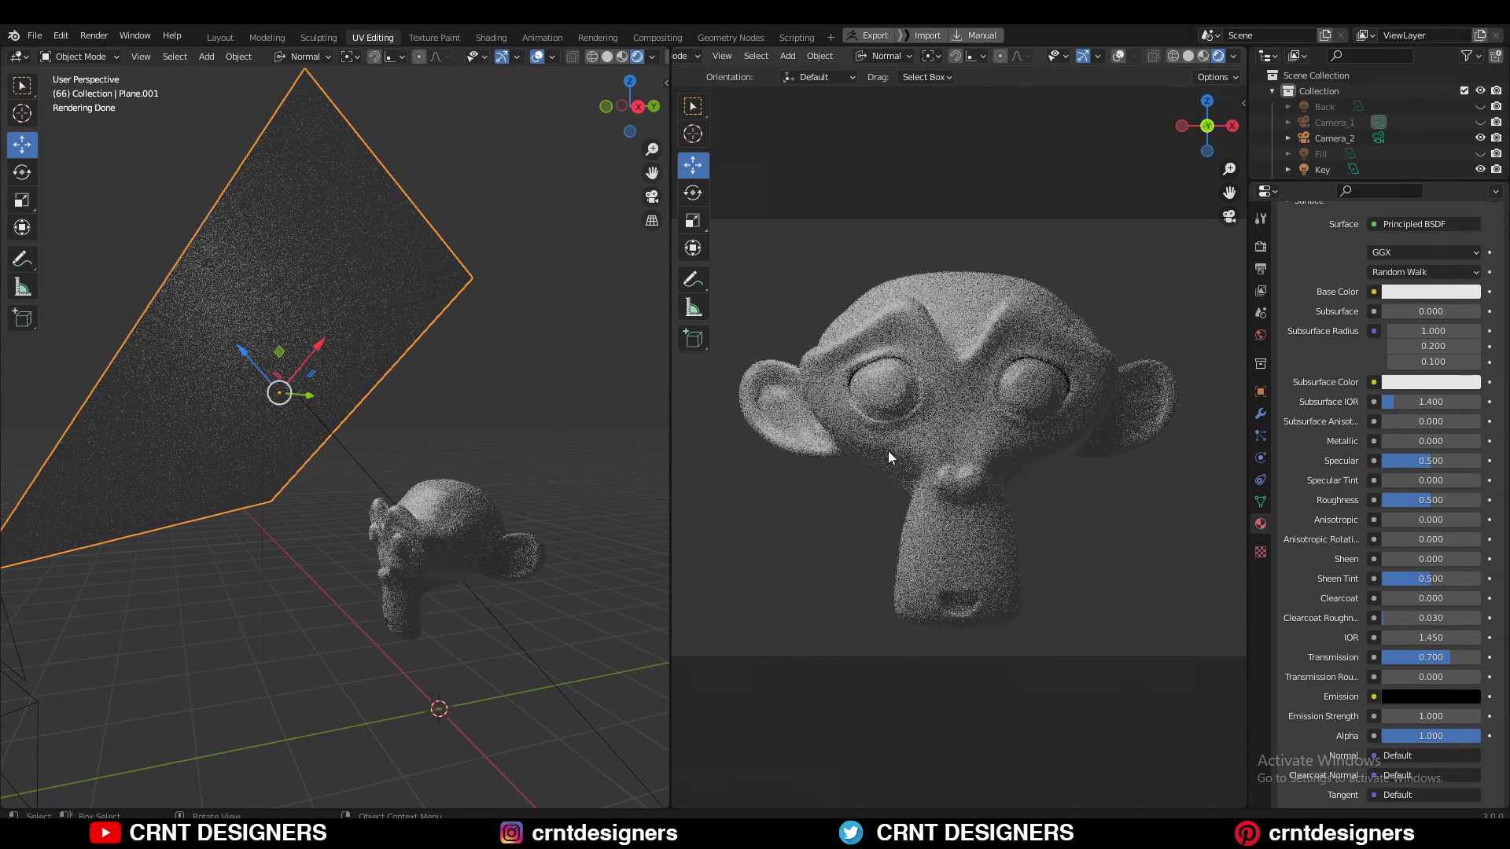
pyautogui.moveTo(1447, 656); pyautogui.dragTo(1384, 657)
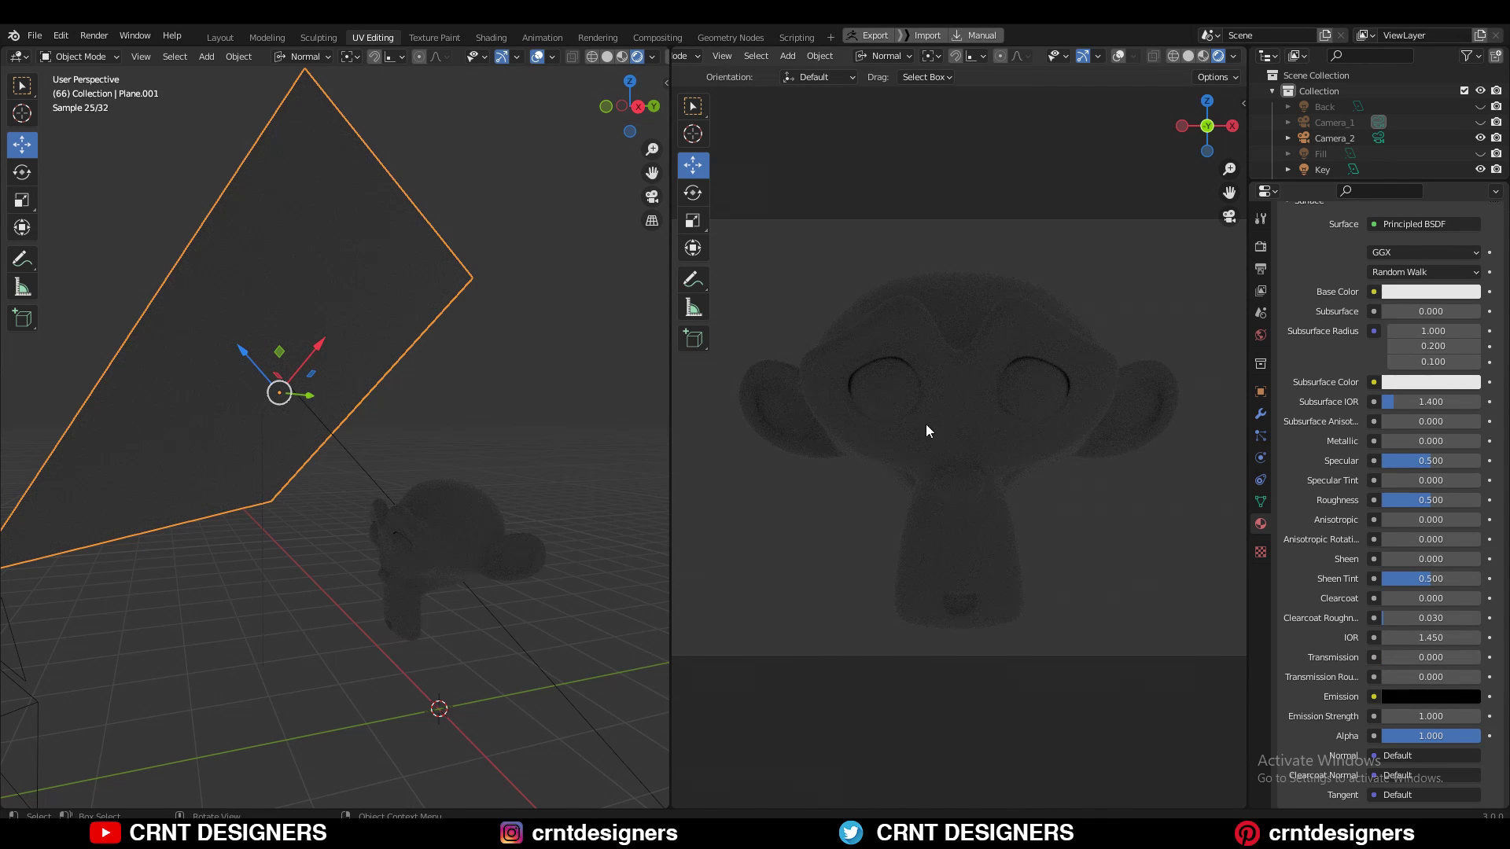
pyautogui.moveTo(1386, 658); pyautogui.dragTo(1432, 659)
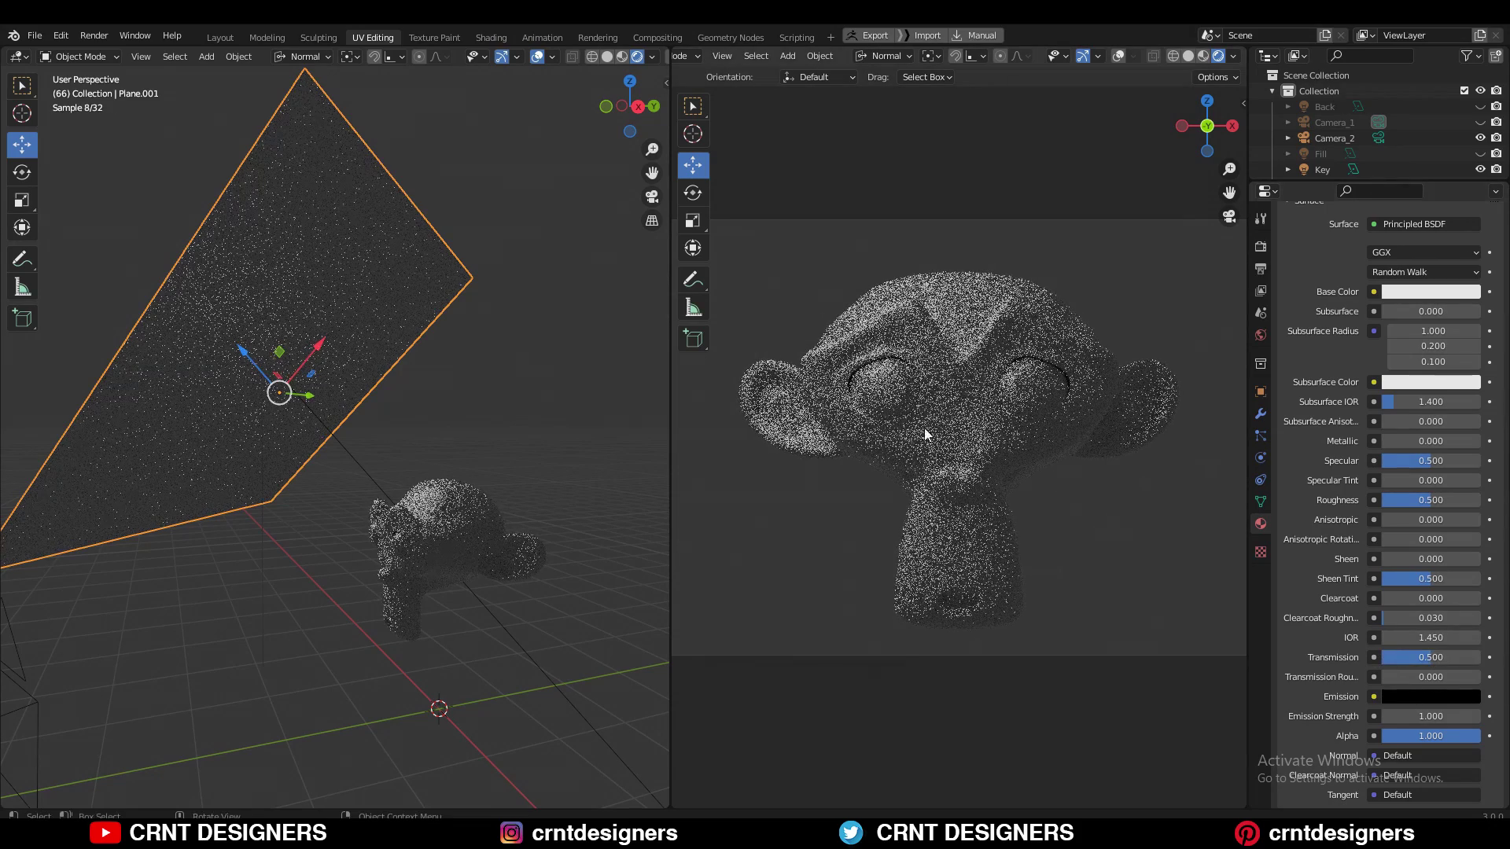
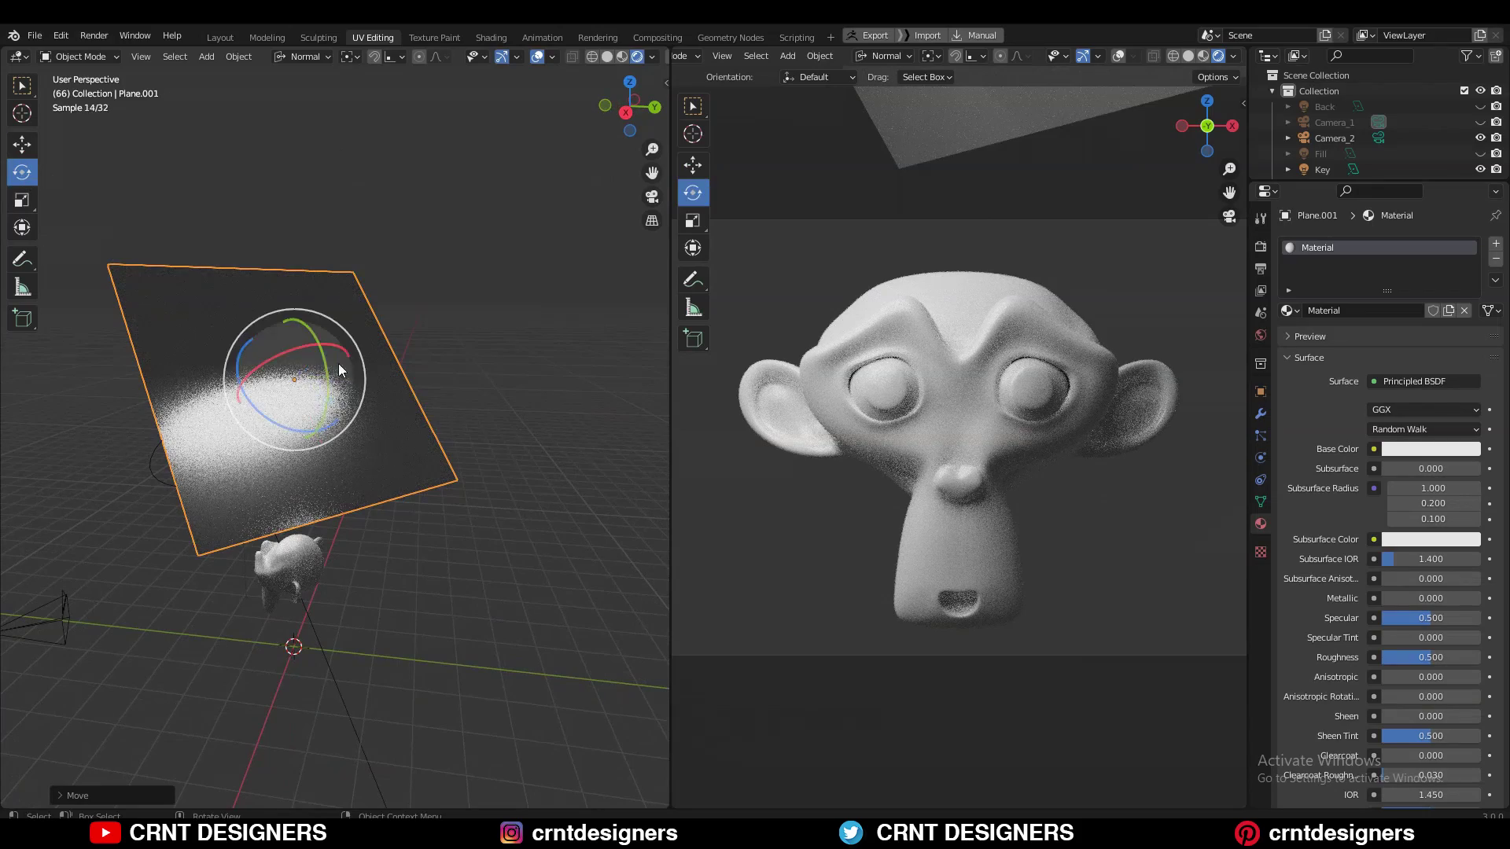
# Tilt the plane above the head and make its material reflective with Roughness 0 and Metallic 0.5
pyautogui.moveTo(338, 372); pyautogui.dragTo(397, 378)
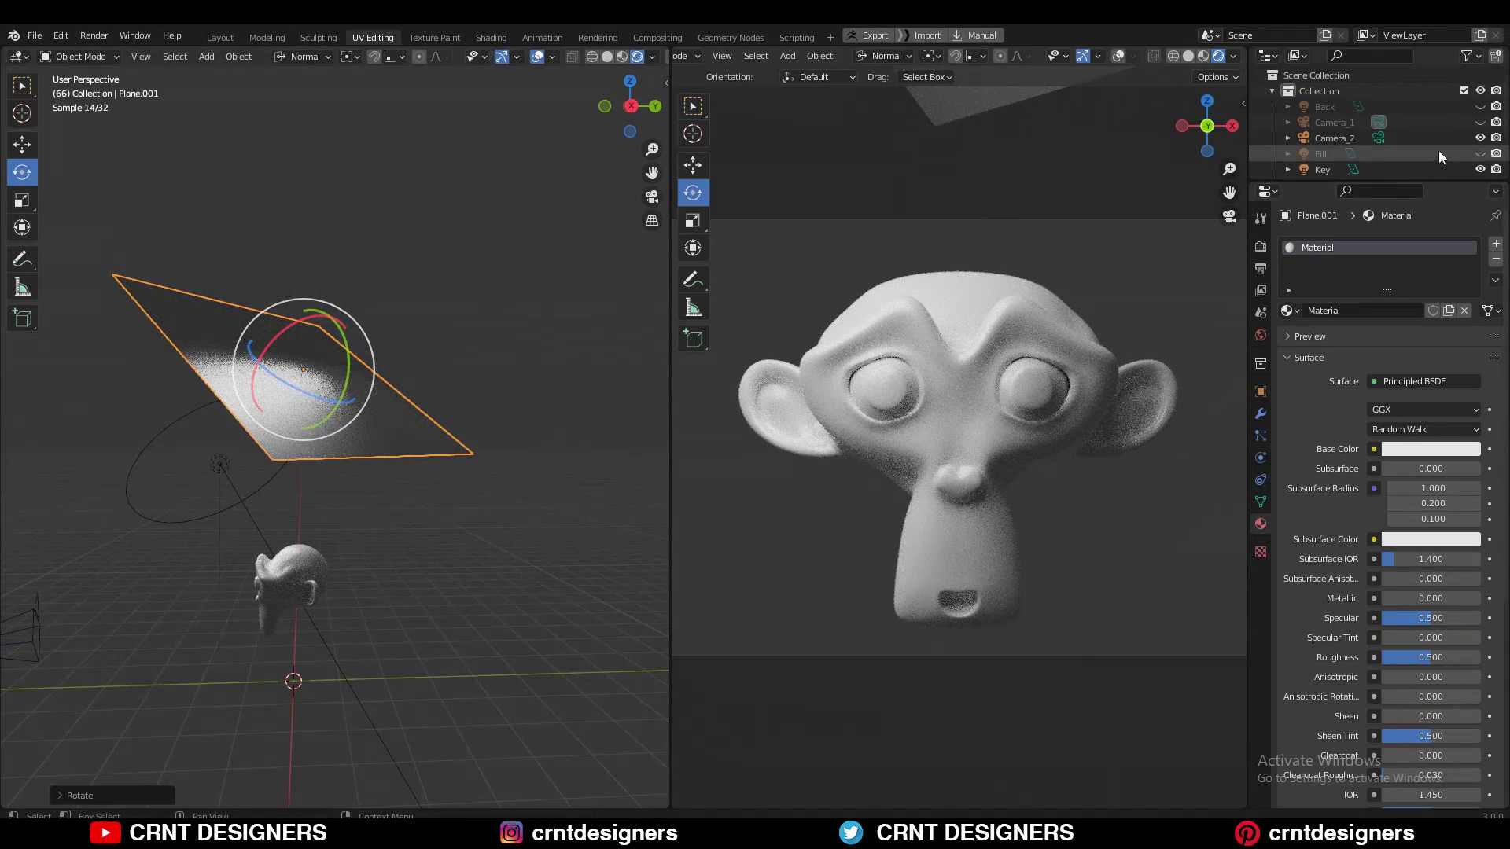
pyautogui.scroll(-3, 1439, 153)
pyautogui.moveTo(1431, 661); pyautogui.dragTo(1337, 661)
pyautogui.moveTo(369, 503); pyautogui.dragTo(409, 527, button='middle')
pyautogui.moveTo(1430, 598); pyautogui.dragTo(1463, 597)
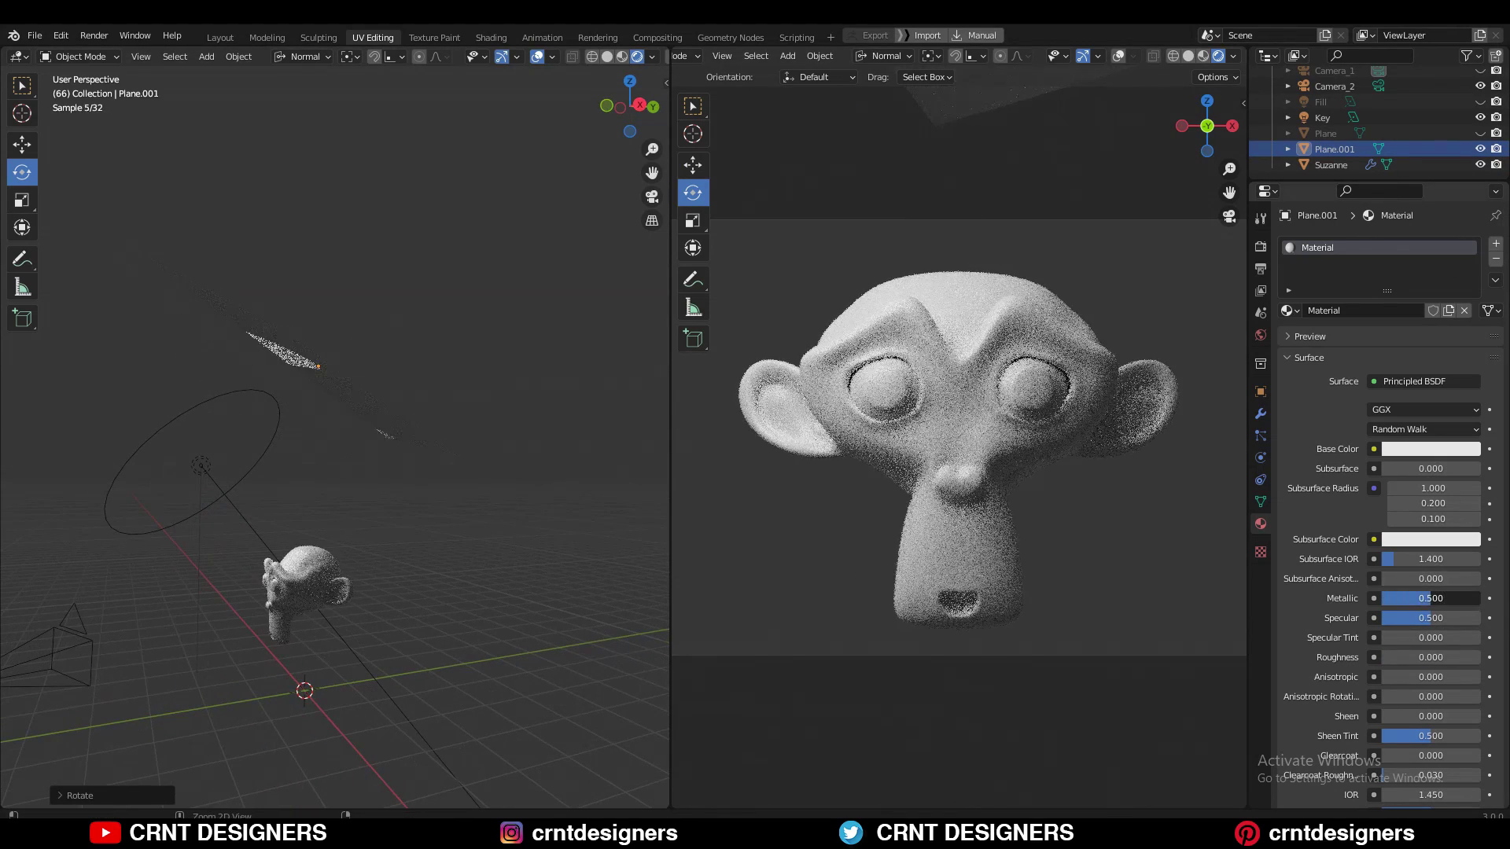
# Select the Key light and rotate it away from the head to aim at the reflective plane
pyautogui.click(202, 478)
pyautogui.moveTo(202, 478); pyautogui.dragTo(333, 450, button='middle')
pyautogui.moveTo(333, 450); pyautogui.dragTo(335, 375)
pyautogui.moveTo(335, 380); pyautogui.dragTo(563, 341, button='middle')
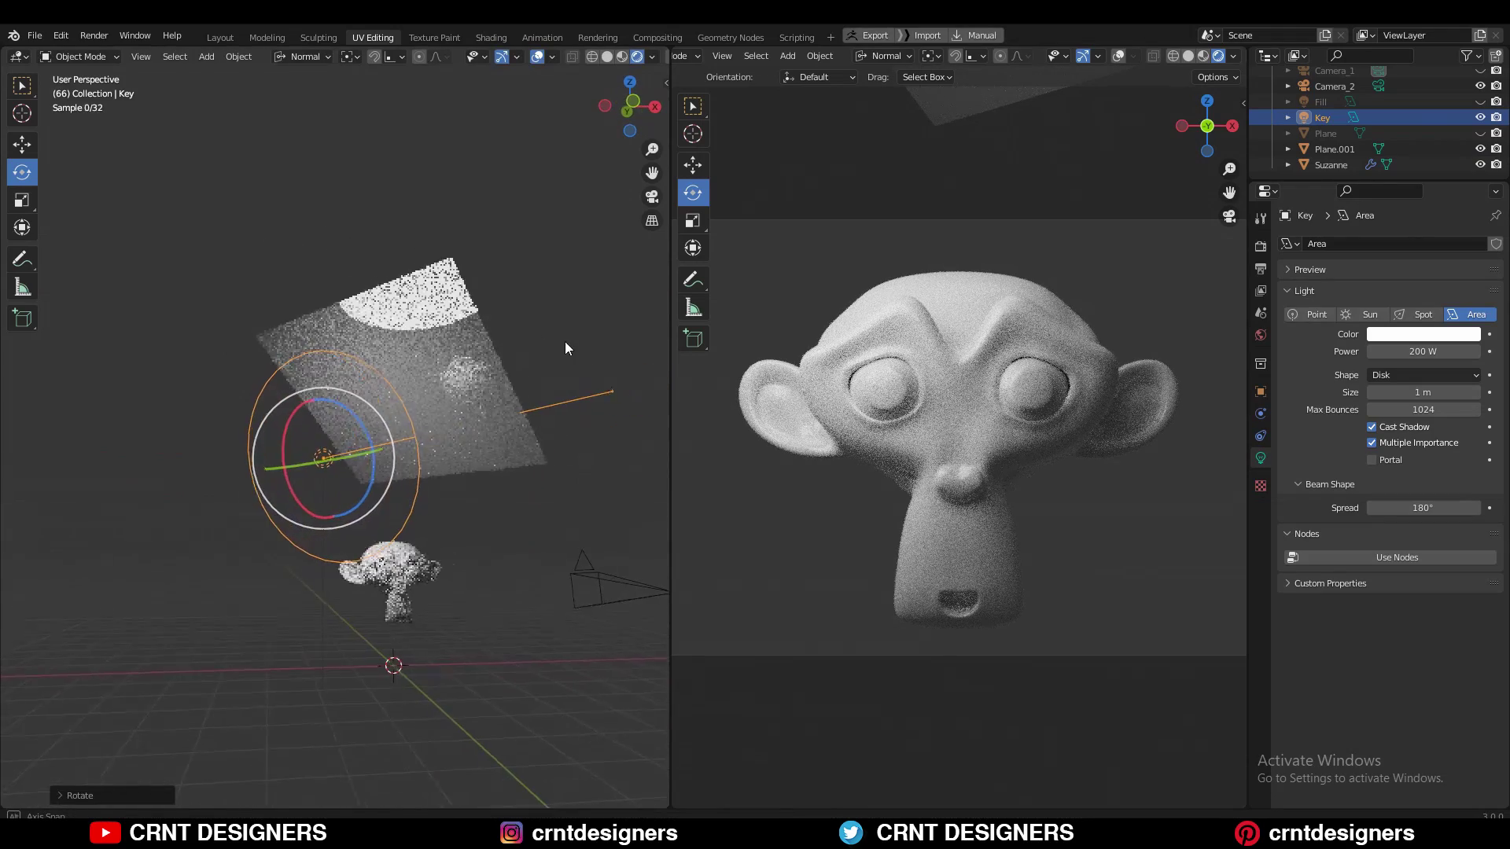
pyautogui.moveTo(273, 439); pyautogui.dragTo(303, 409)
pyautogui.moveTo(518, 492); pyautogui.dragTo(512, 372, button='middle')
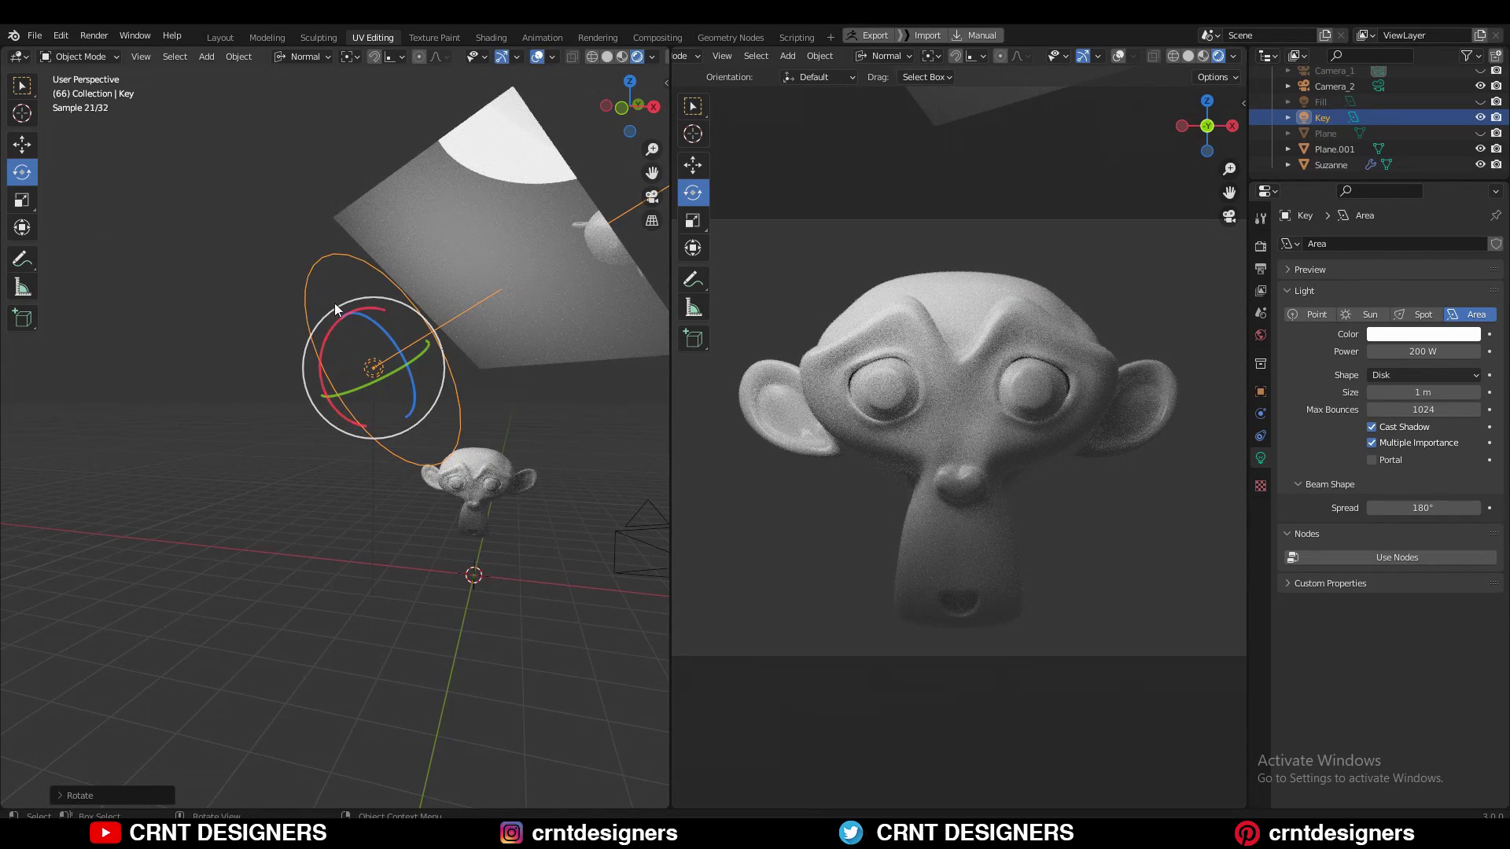
pyautogui.moveTo(337, 333)
pyautogui.mouseDown()
pyautogui.moveTo(351, 300)
pyautogui.moveTo(346, 338)
pyautogui.mouseUp()
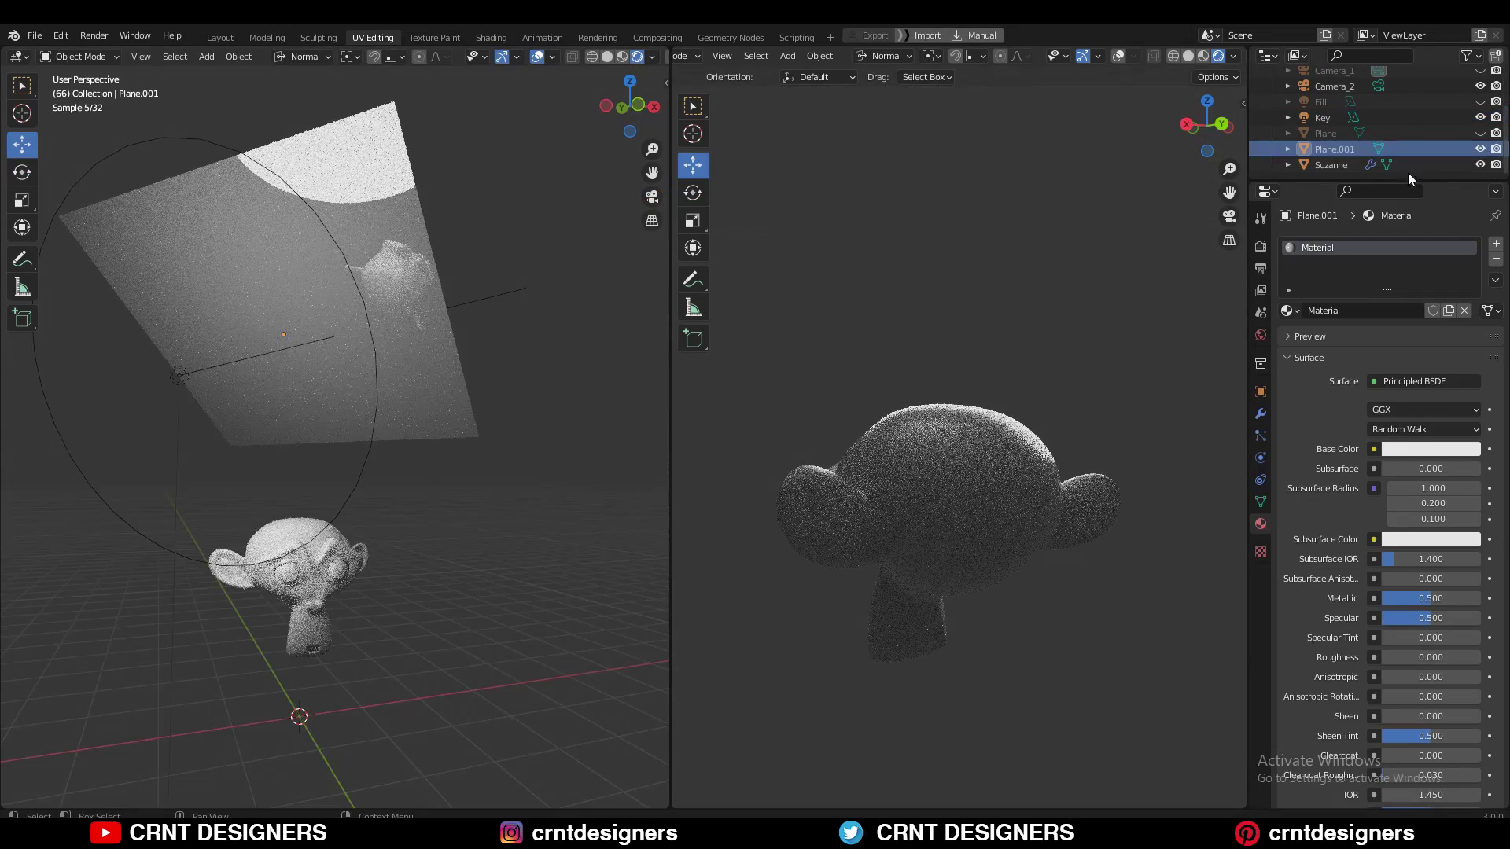
# Annotate the light's bounce path from the Key light to the reflective plane and down onto the monkey head
pyautogui.moveTo(267, 457); pyautogui.dragTo(354, 433, button='middle')
pyautogui.scroll(2, 919, 486)
pyautogui.moveTo(945, 526); pyautogui.dragTo(860, 341, button='middle')
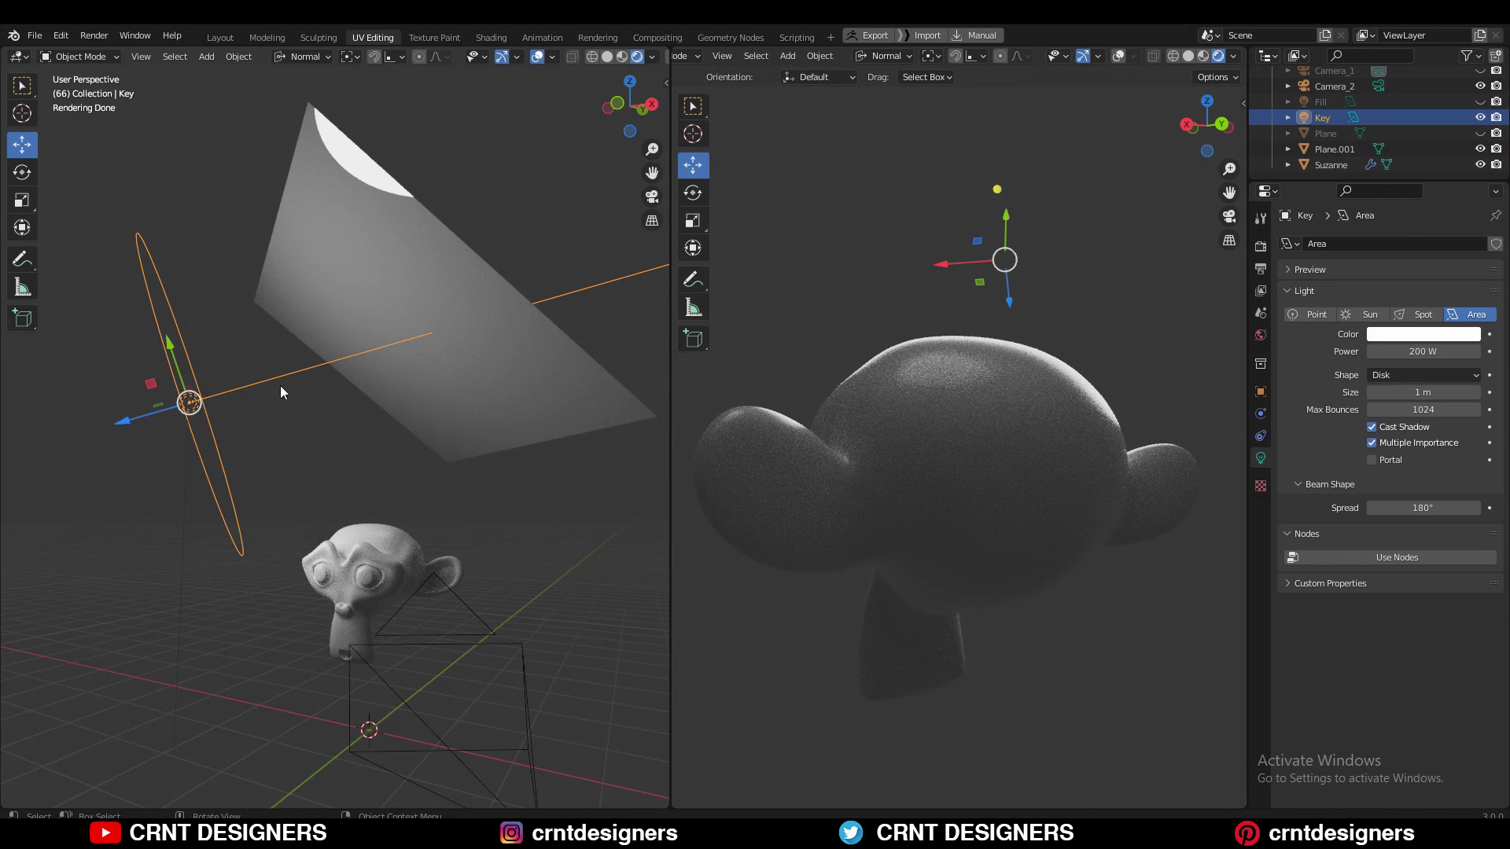
pyautogui.moveTo(280, 385); pyautogui.dragTo(285, 388, button='middle')
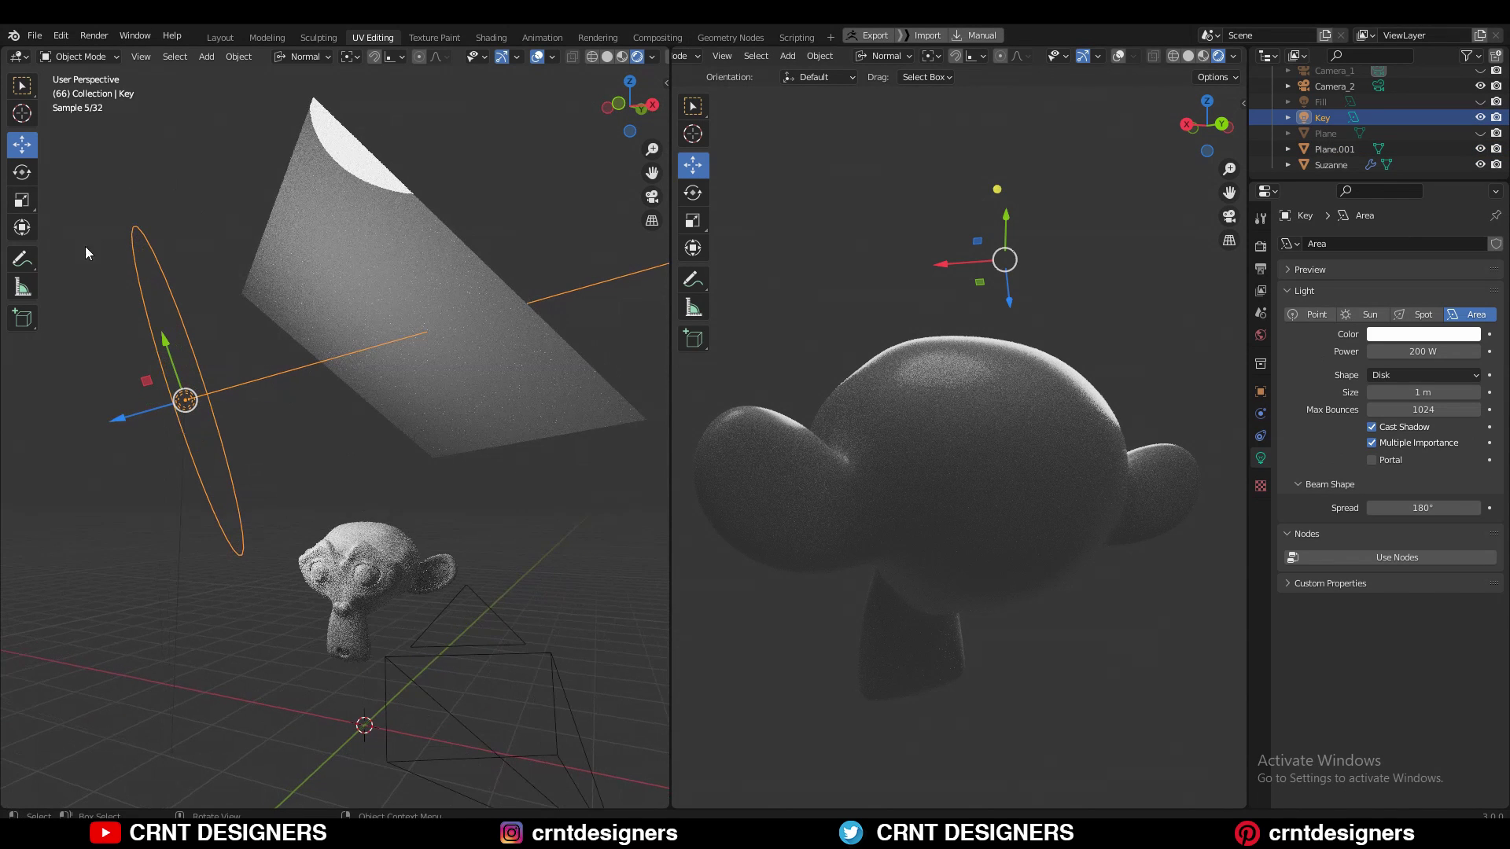
pyautogui.click(23, 265)
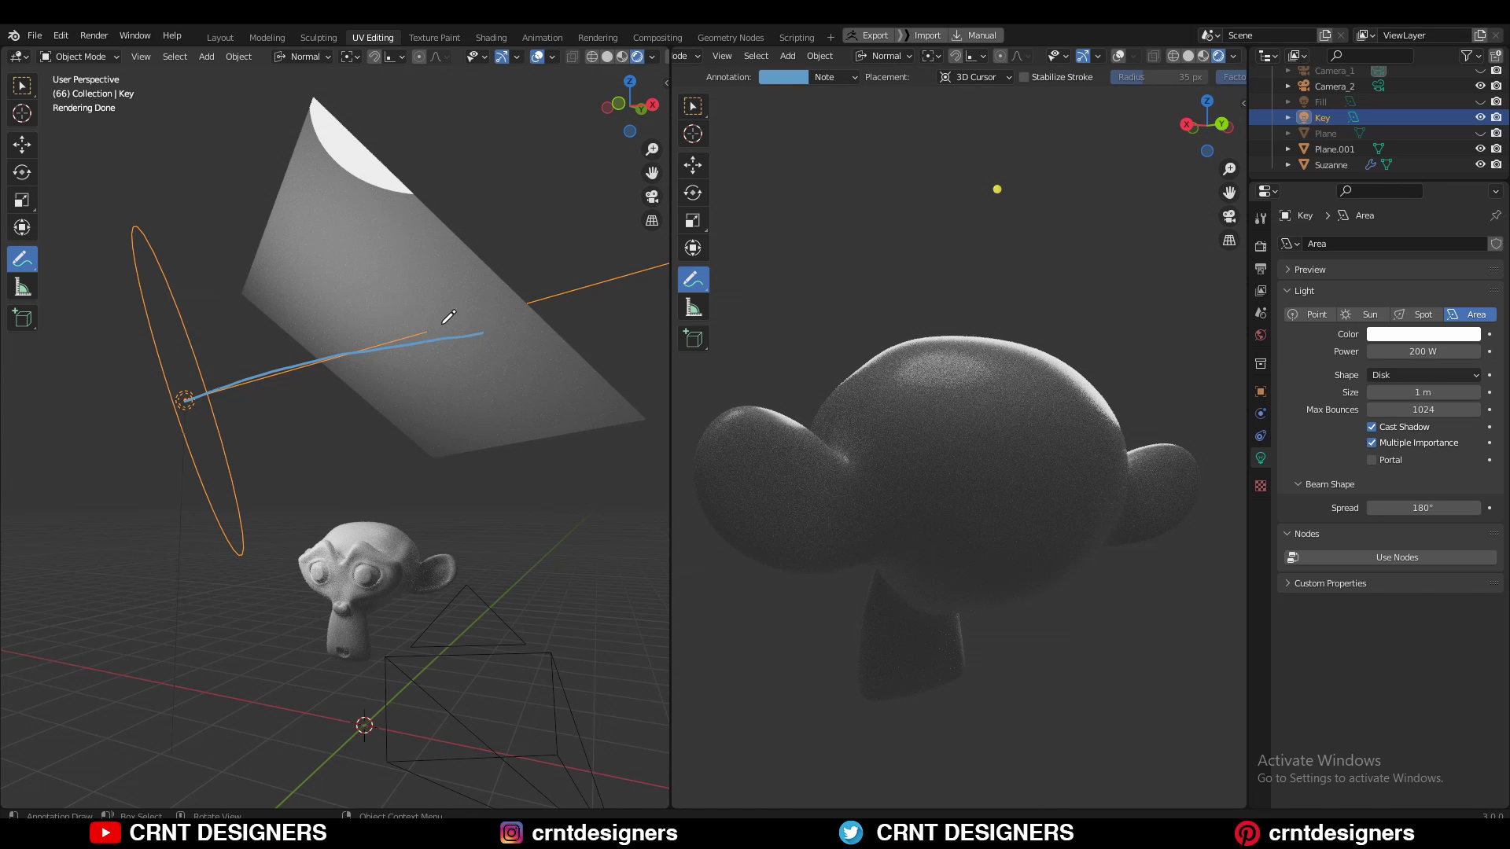
pyautogui.moveTo(425, 530); pyautogui.dragTo(488, 515, button='middle')
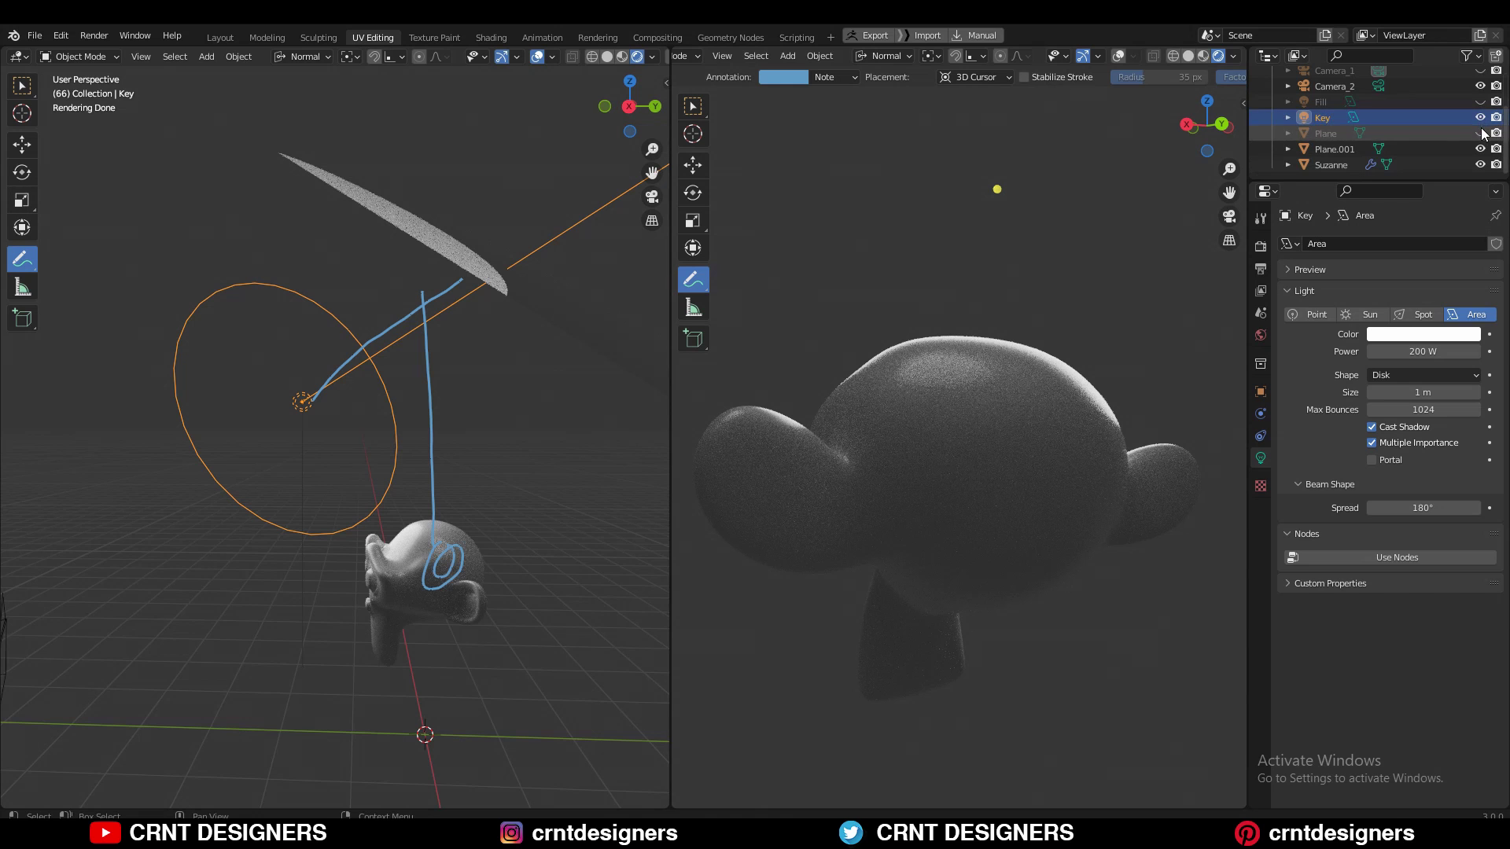
# Hide the reflective plane to examine the head without bounced light, and show the plane again
pyautogui.click(22, 87)
pyautogui.click(362, 183)
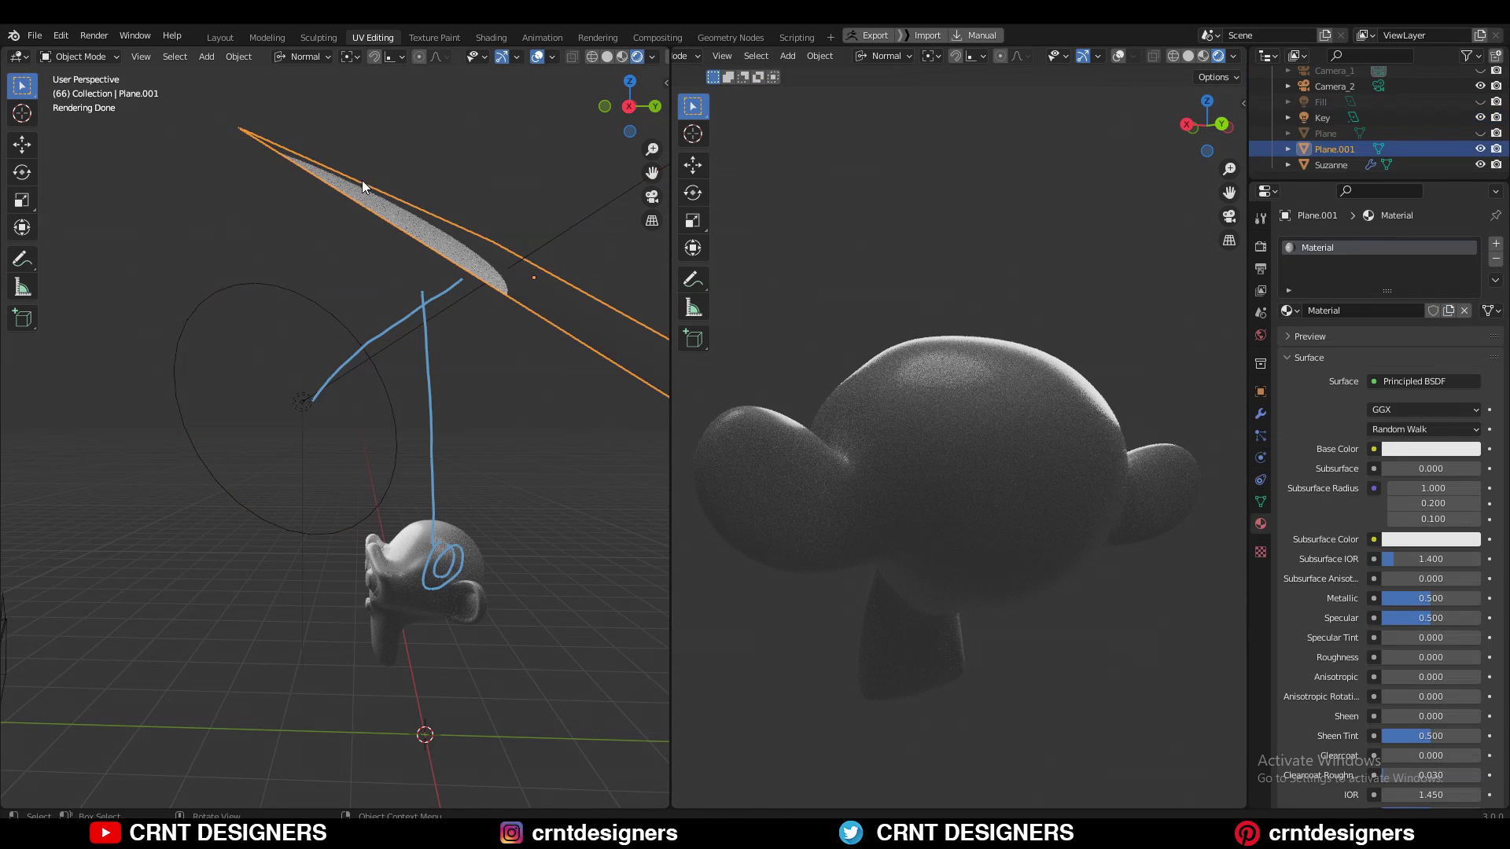
pyautogui.click(1481, 150)
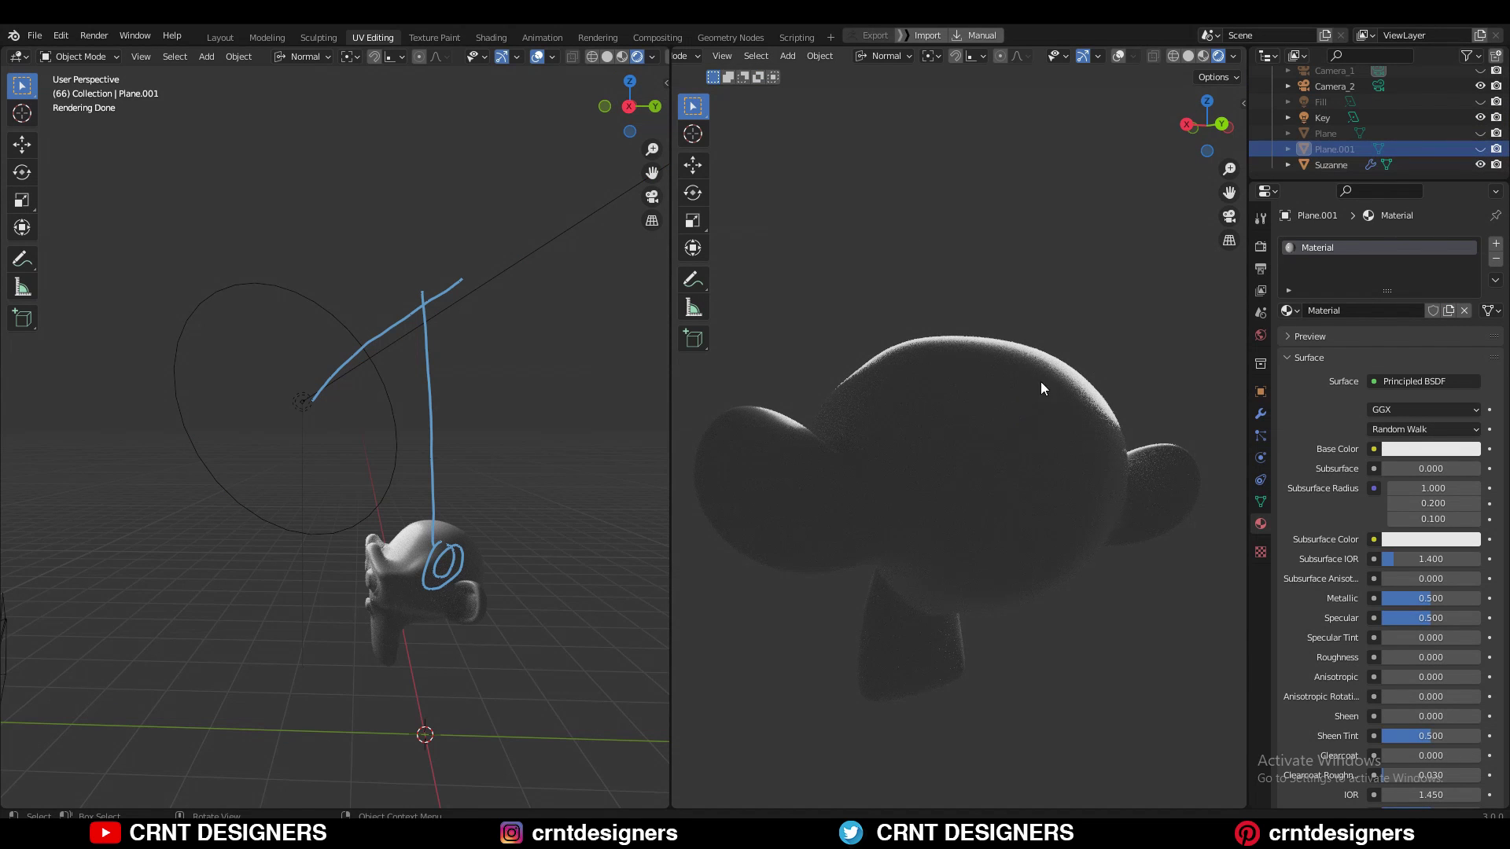
pyautogui.moveTo(997, 466)
pyautogui.mouseDown(button='middle')
pyautogui.moveTo(1079, 438)
pyautogui.moveTo(997, 445)
pyautogui.mouseUp(button='middle')
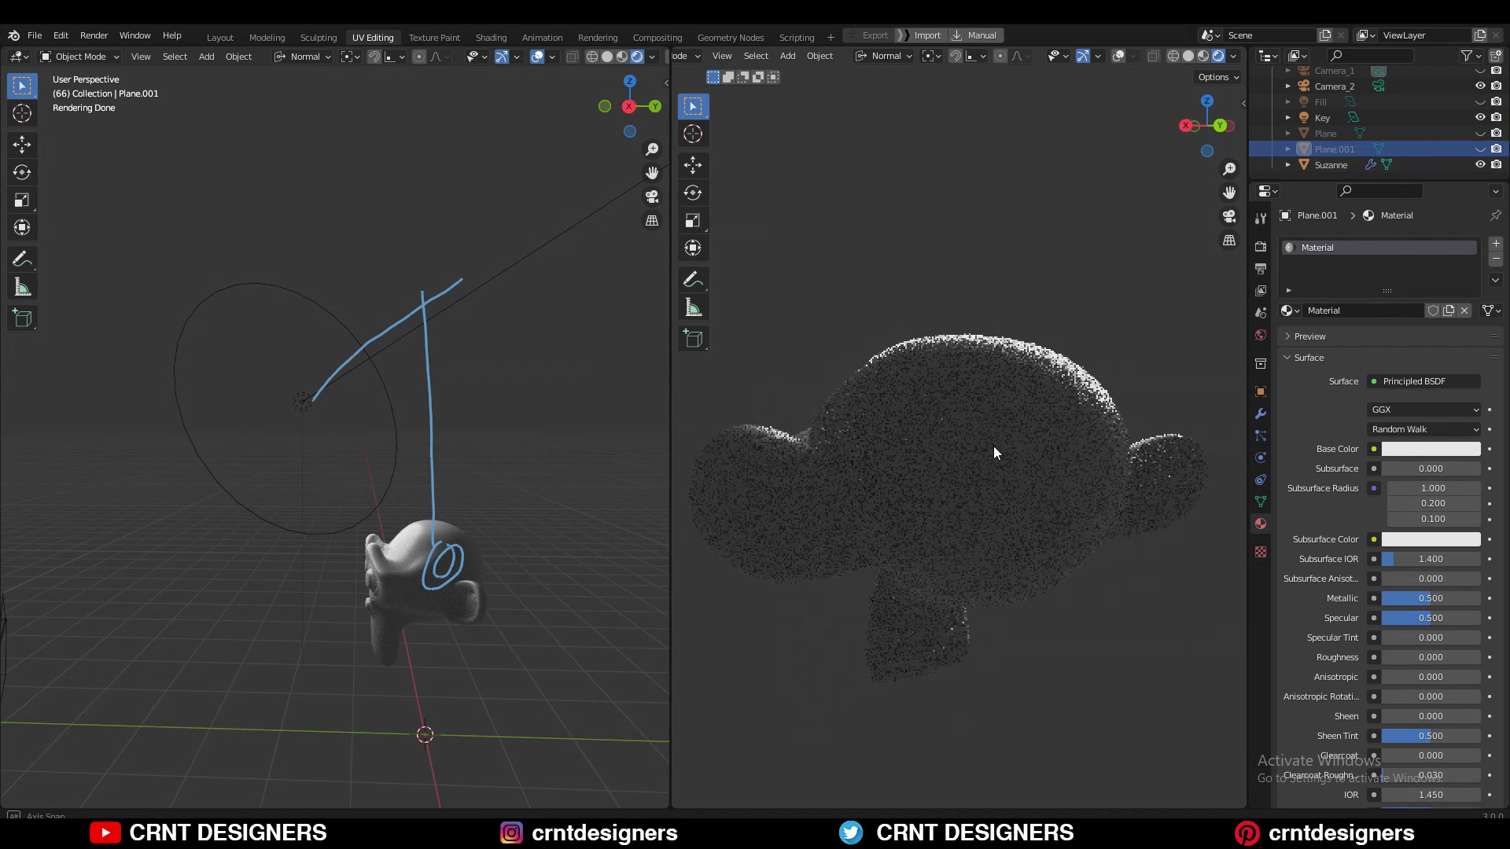
pyautogui.click(1480, 149)
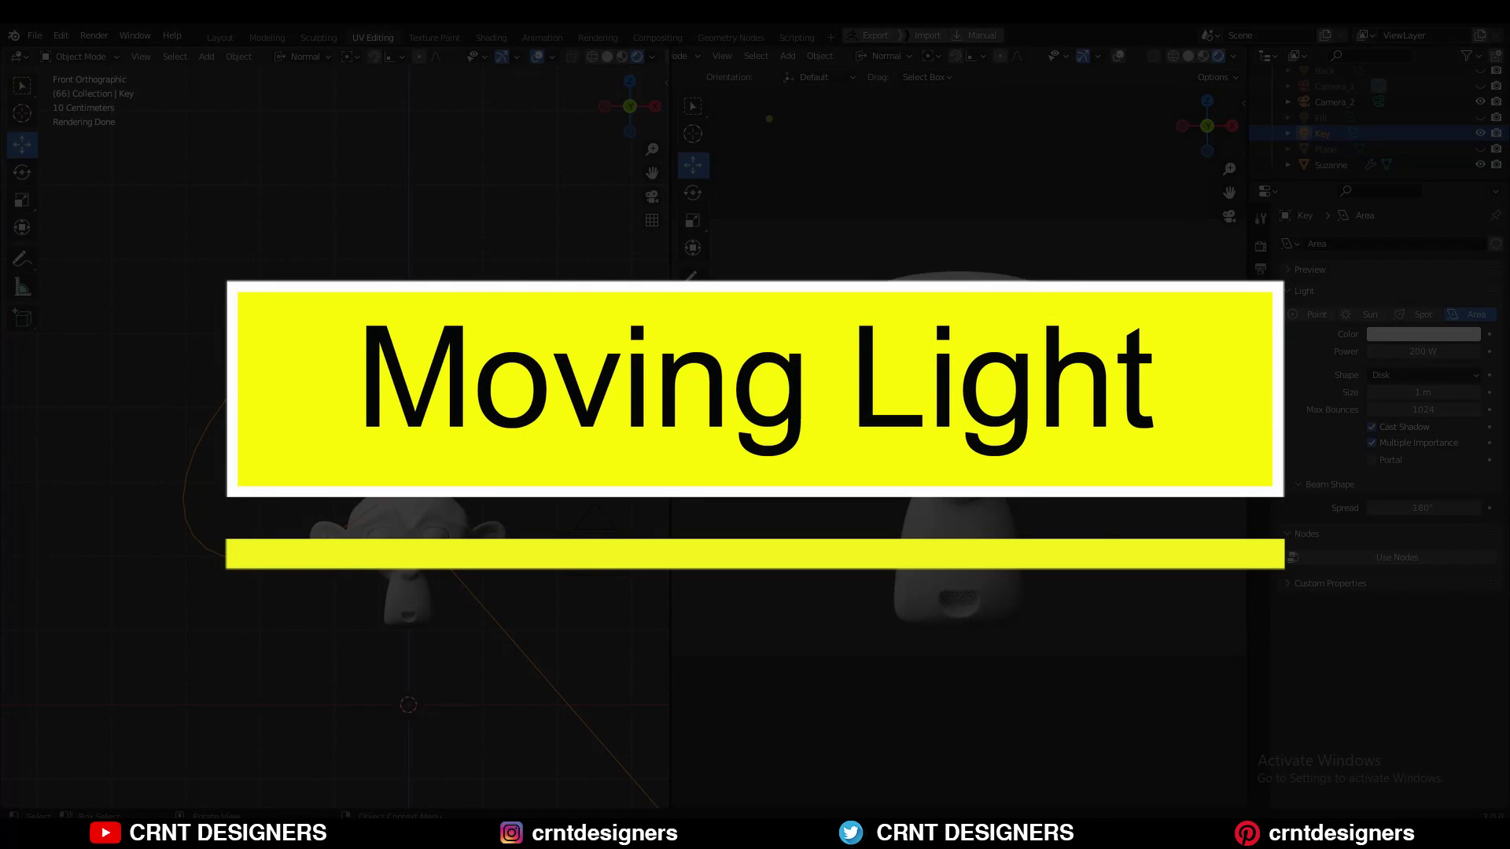
# Slide the Key light along its beam axis and rotate it to face straight down
pyautogui.press('g')
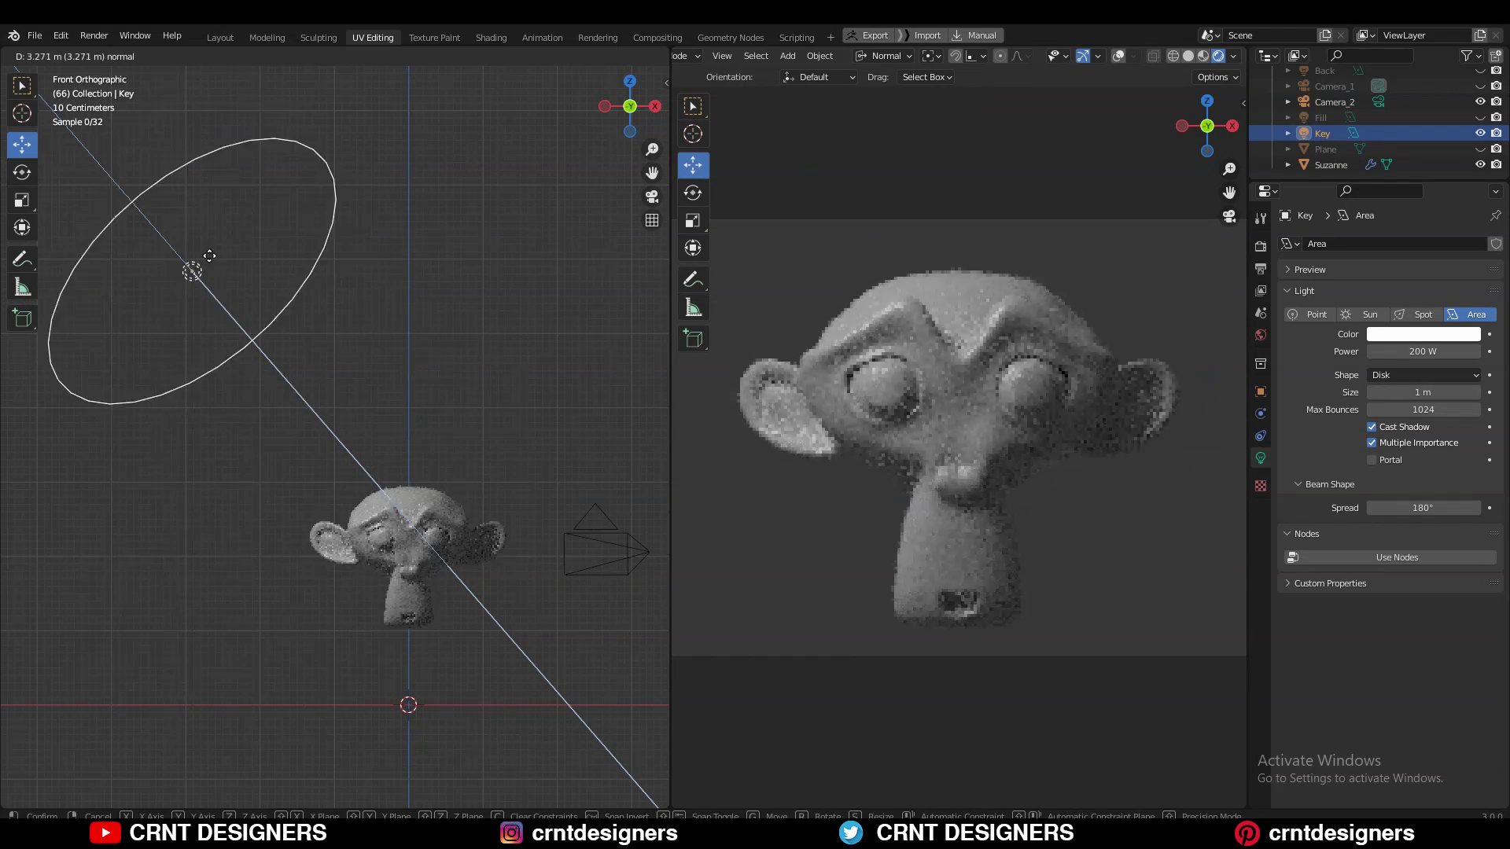
pyautogui.click(237, 305)
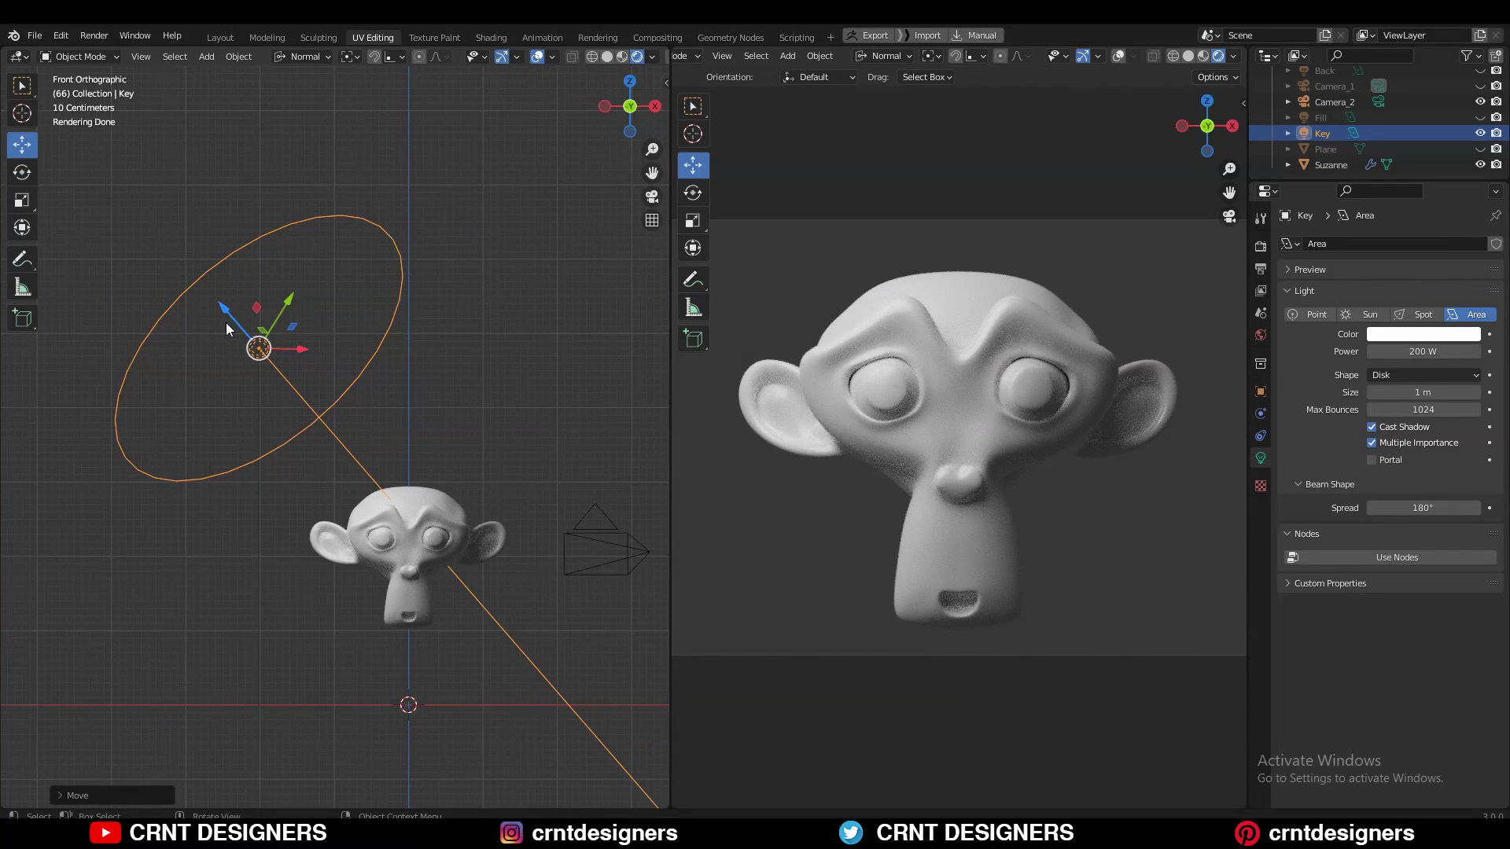
pyautogui.click(21, 172)
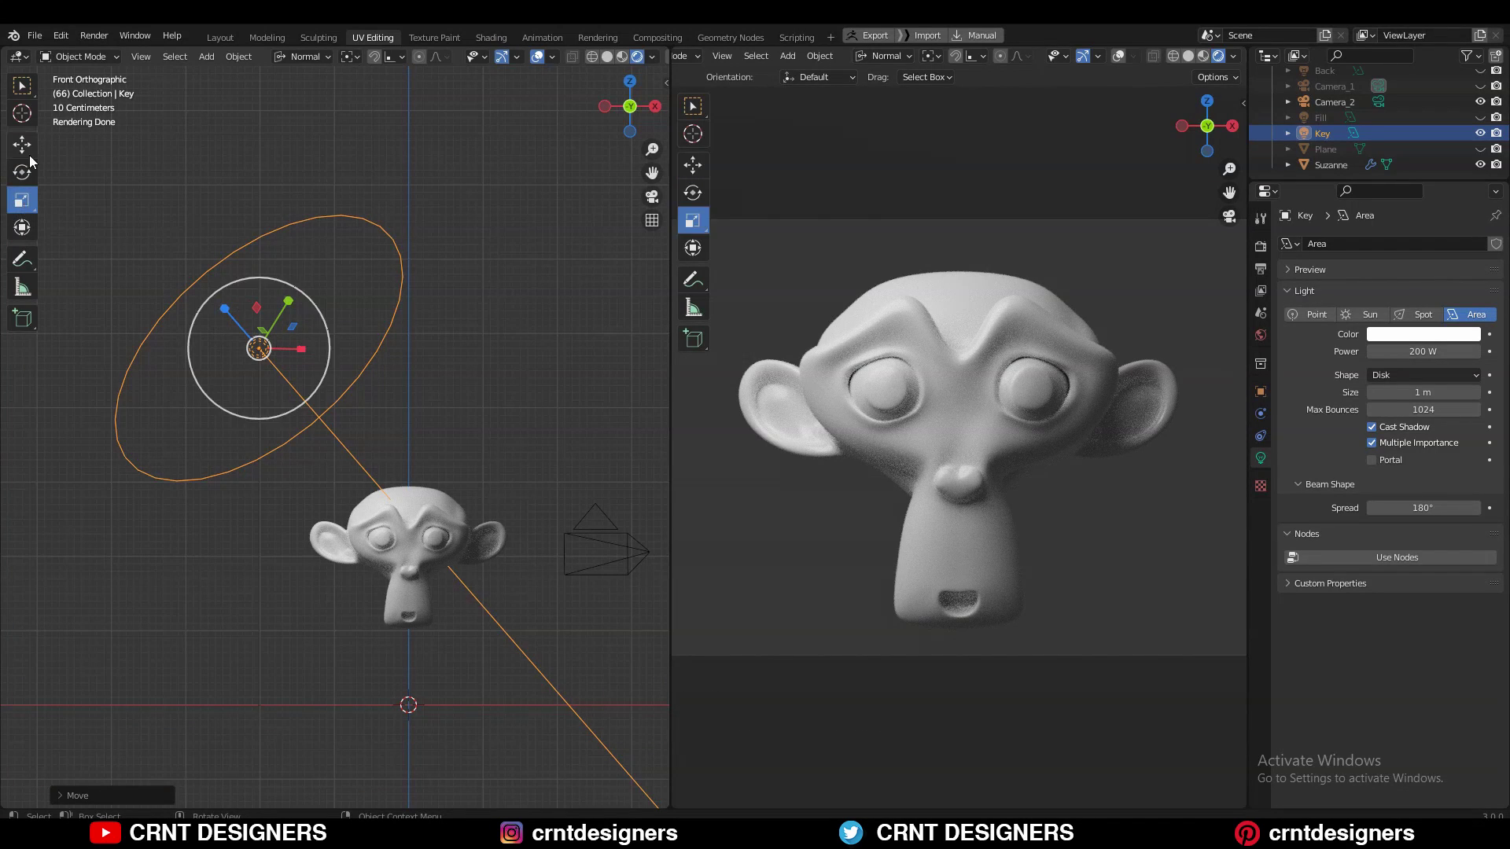
pyautogui.moveTo(242, 291); pyautogui.dragTo(307, 291)
# Center the Key light directly above the monkey head to light it from the top
pyautogui.click(22, 143)
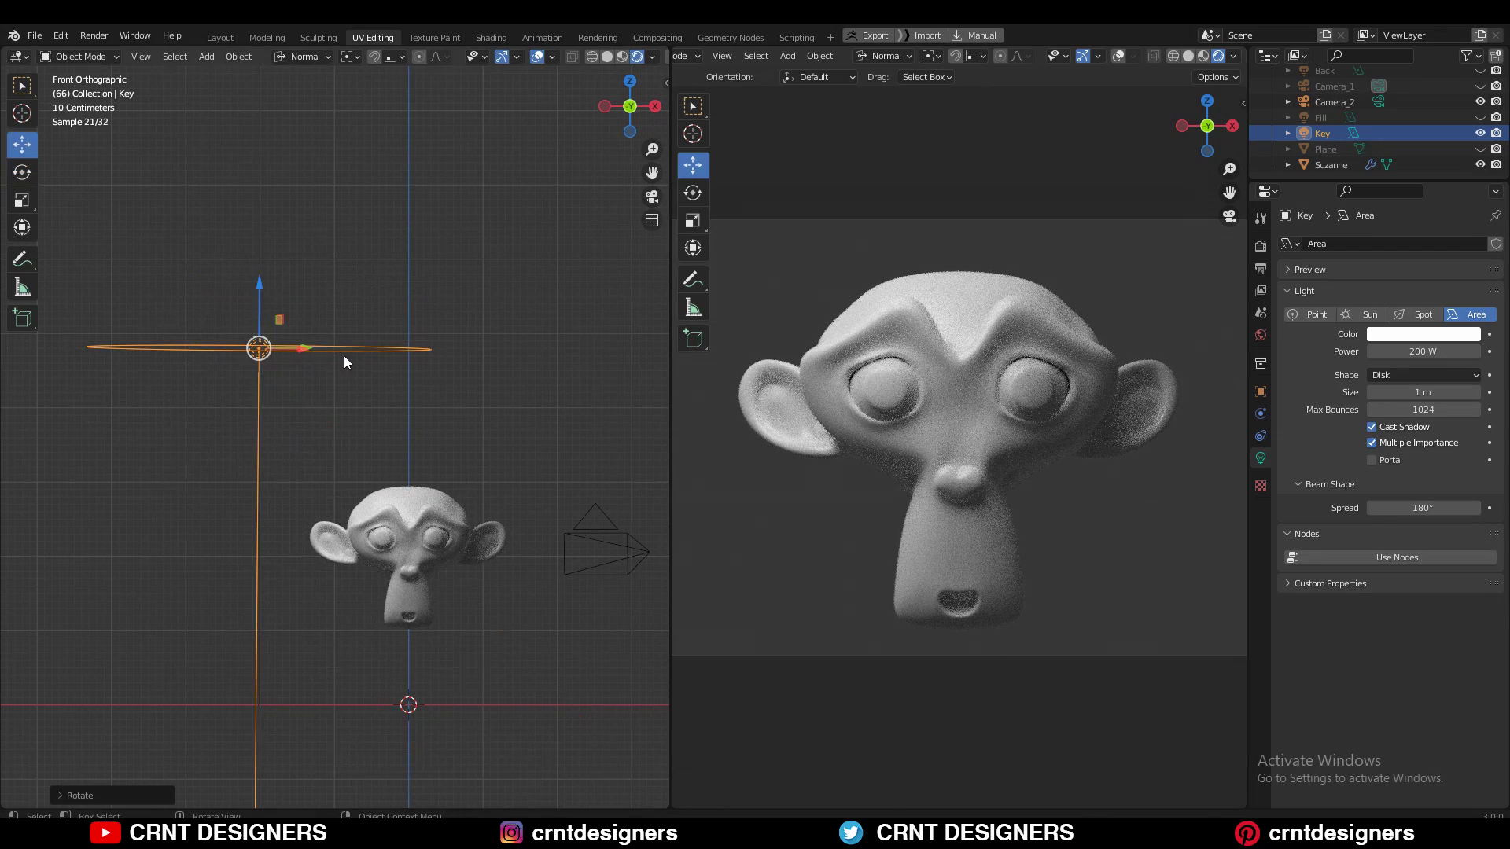
pyautogui.moveTo(308, 347); pyautogui.dragTo(455, 394)
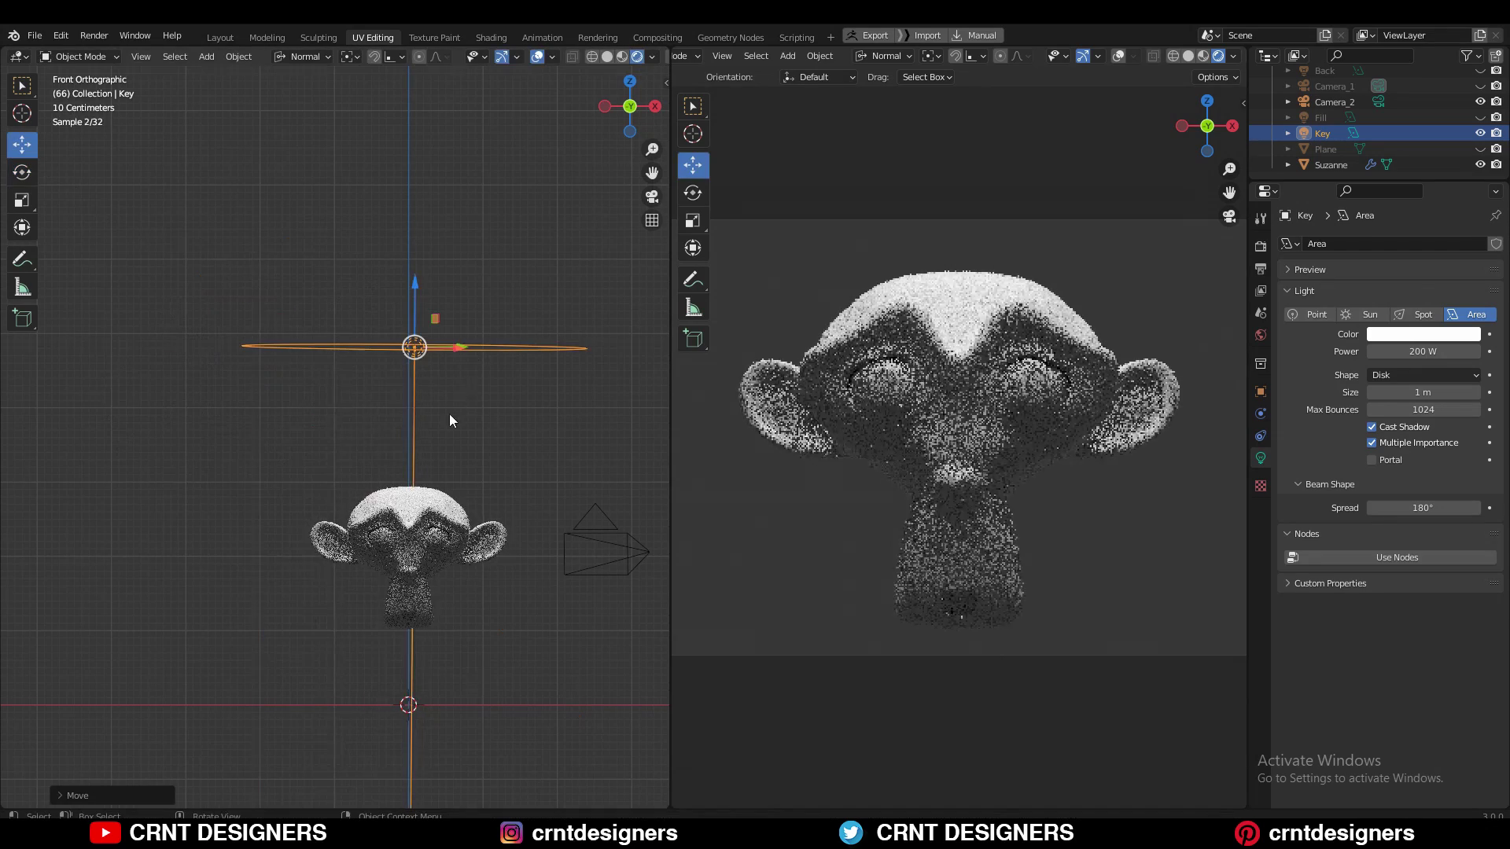
pyautogui.moveTo(395, 382); pyautogui.dragTo(520, 492, button='middle')
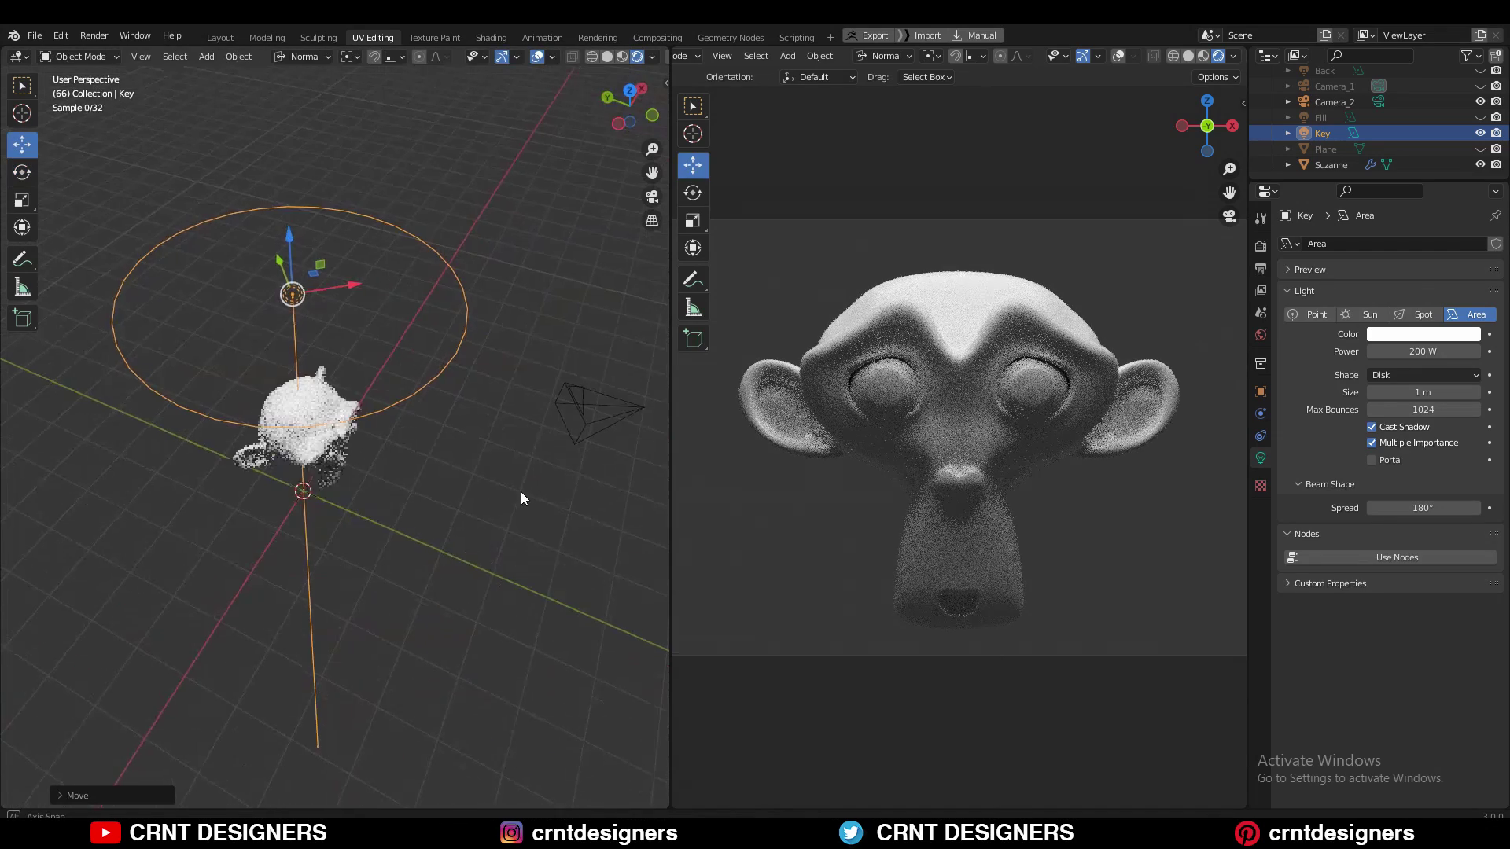
pyautogui.click(630, 91)
pyautogui.moveTo(416, 346); pyautogui.dragTo(411, 341)
# From the side view, tilt the Key light about 45 degrees and move it forward to shine down on the face
pyautogui.moveTo(506, 379); pyautogui.dragTo(626, 103, button='middle')
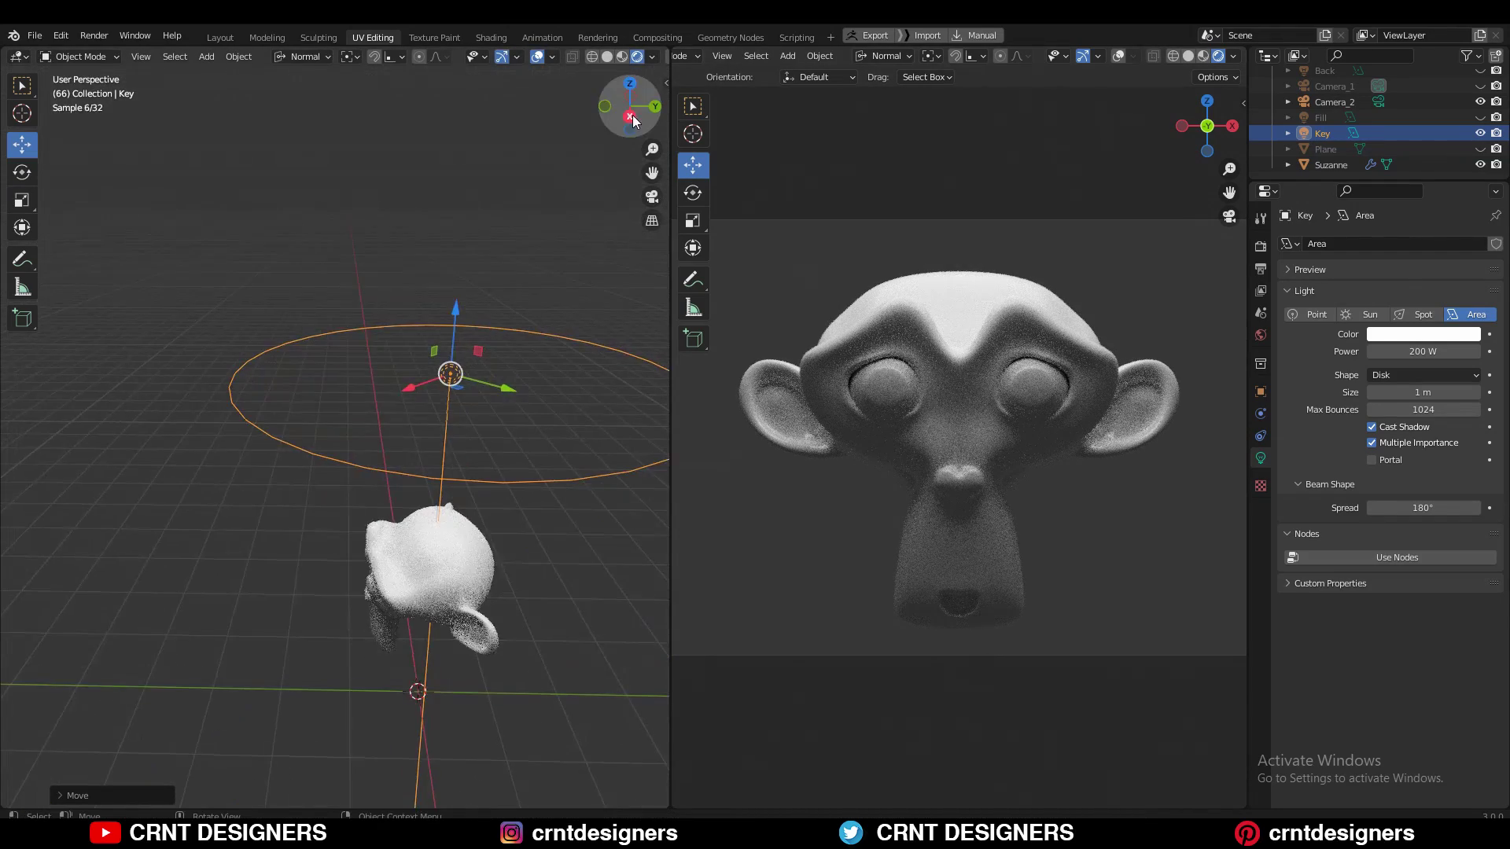
pyautogui.click(644, 96)
pyautogui.press('r')
pyautogui.click(560, 272)
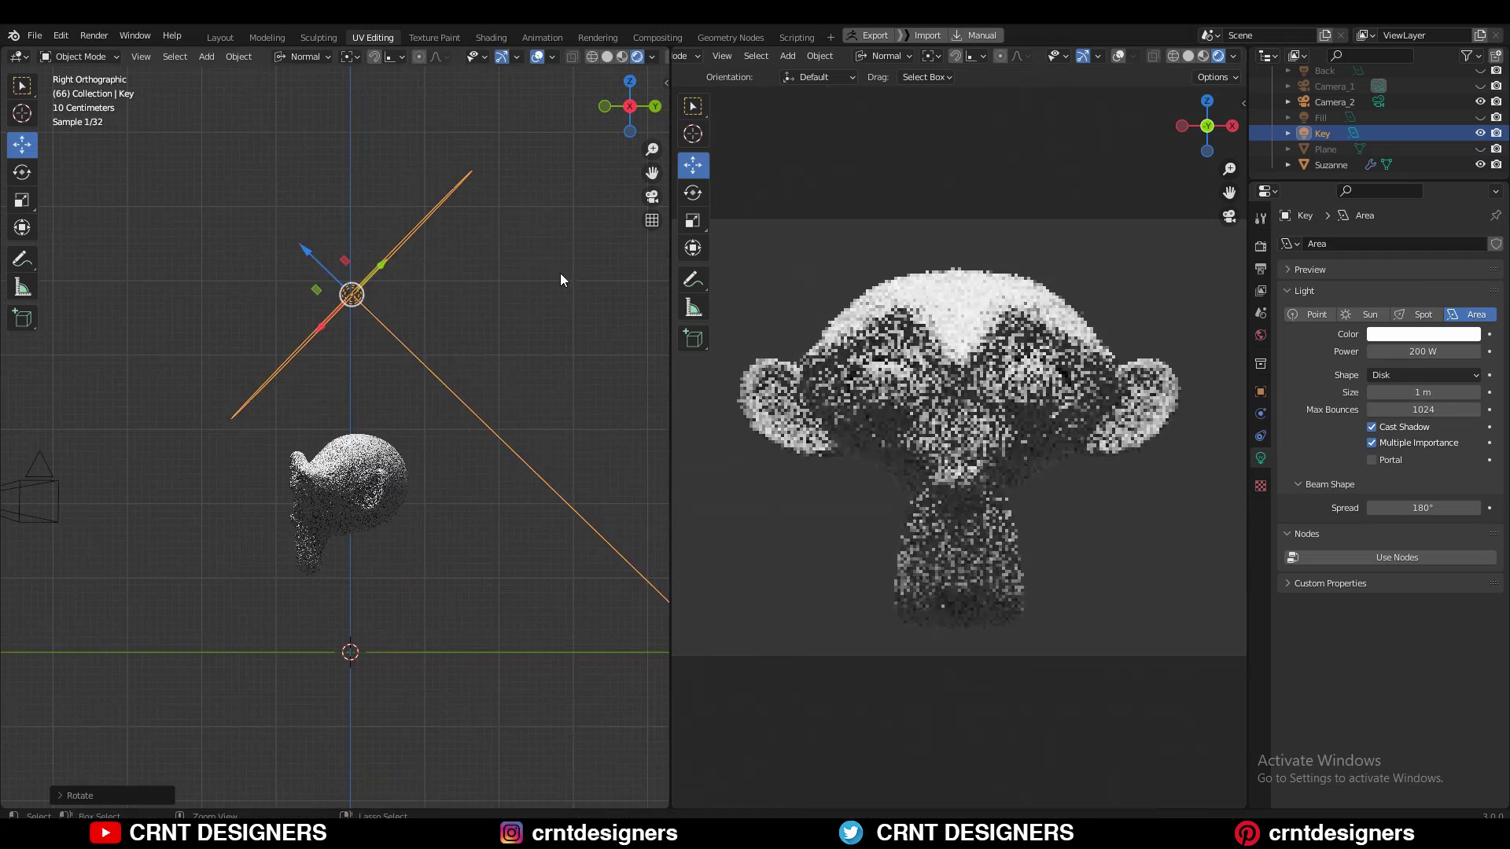
pyautogui.press('g')
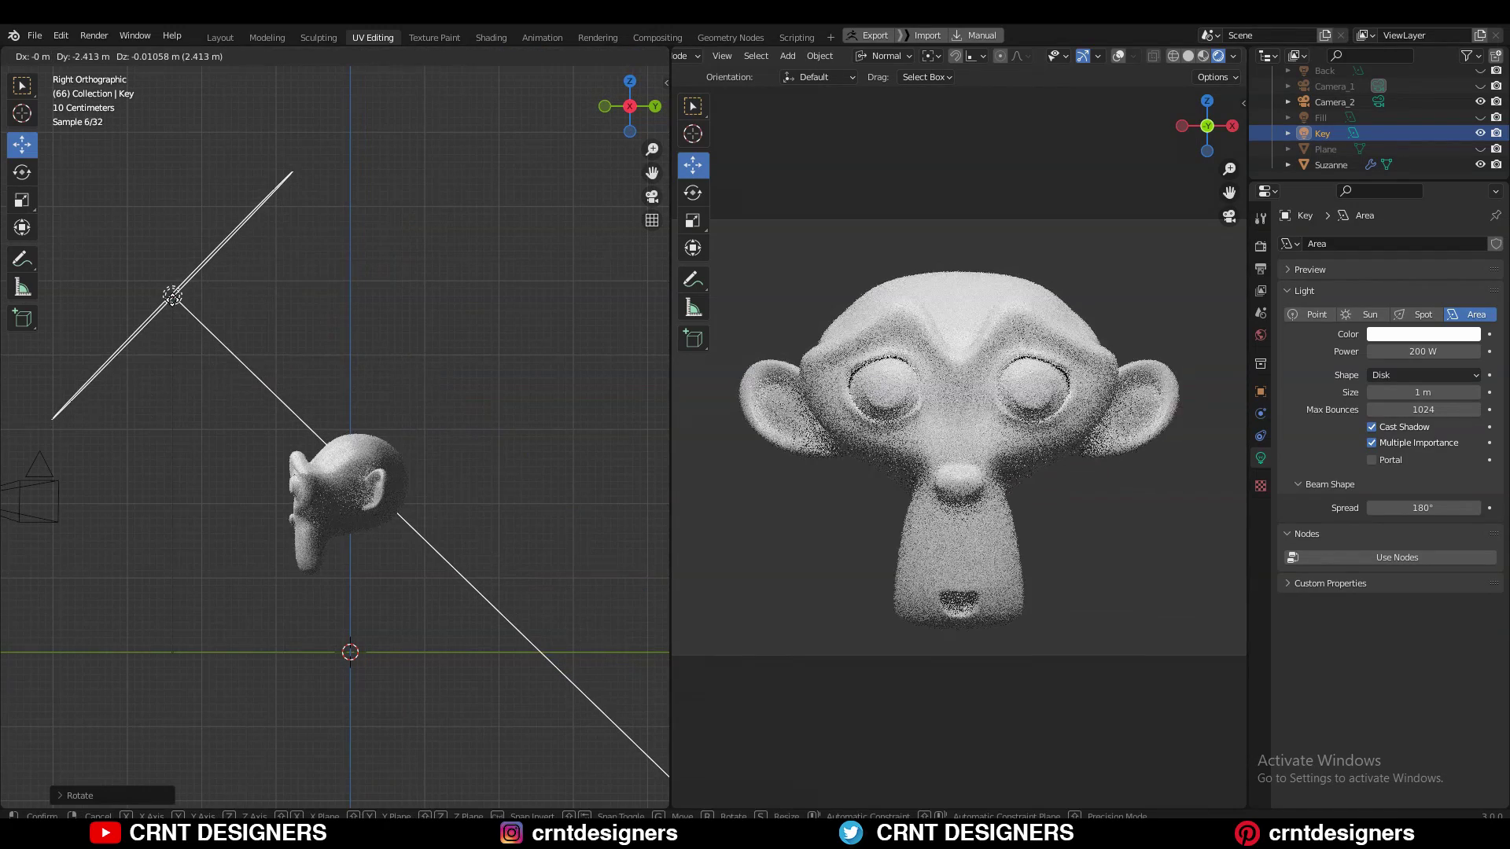
pyautogui.click(135, 298)
# Lower the Key light below the face and rotate it to shine upward at the monkey head
pyautogui.moveTo(176, 302); pyautogui.dragTo(36, 578)
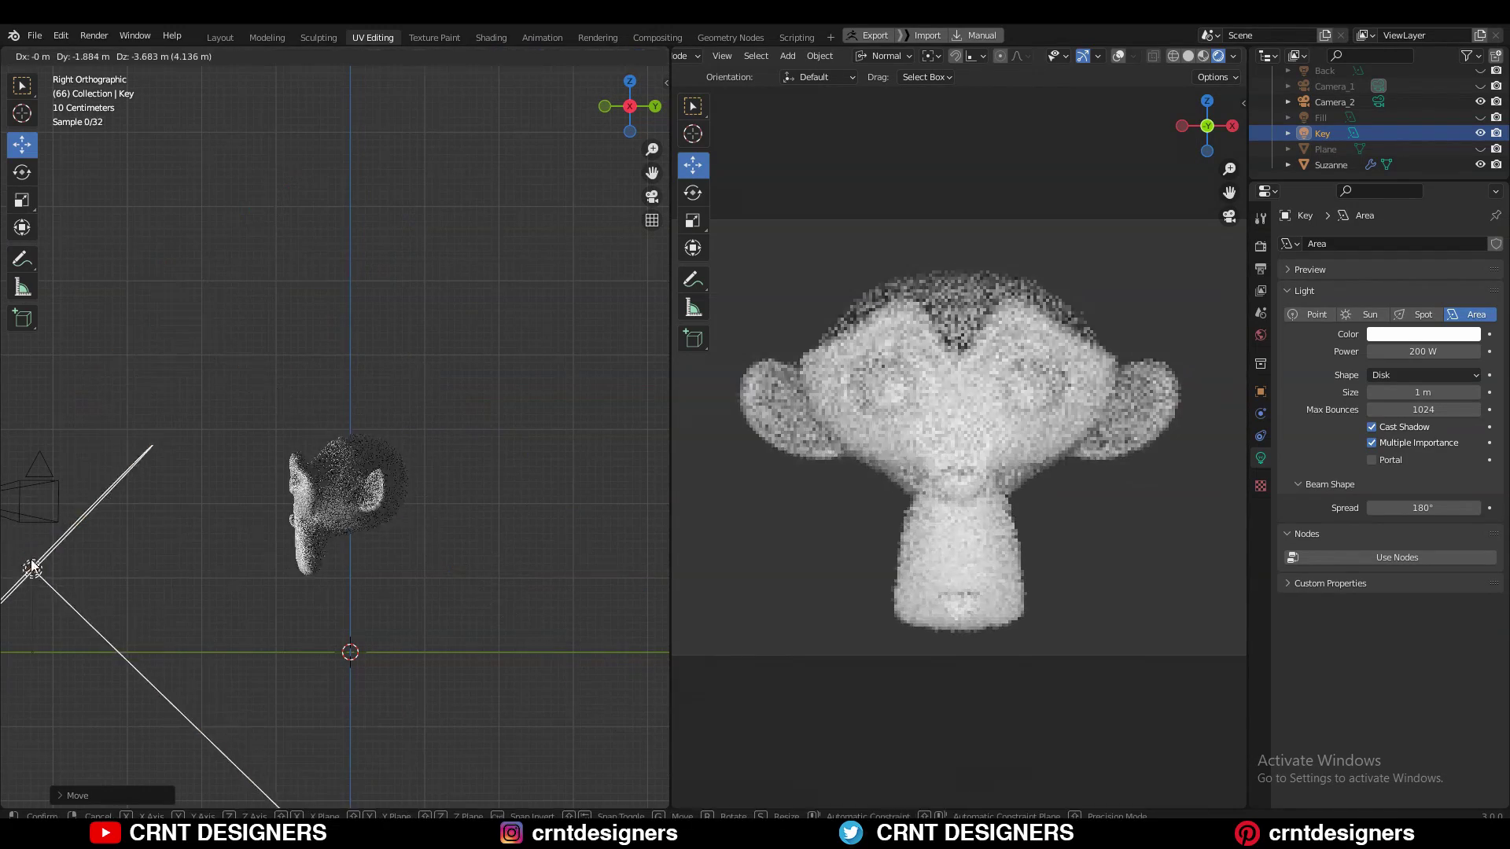
pyautogui.keyDown('shift'); pyautogui.moveTo(214, 676); pyautogui.dragTo(314, 628, button='middle'); pyautogui.keyUp('shift')
pyautogui.press('r')
pyautogui.click(415, 200)
pyautogui.press('g')
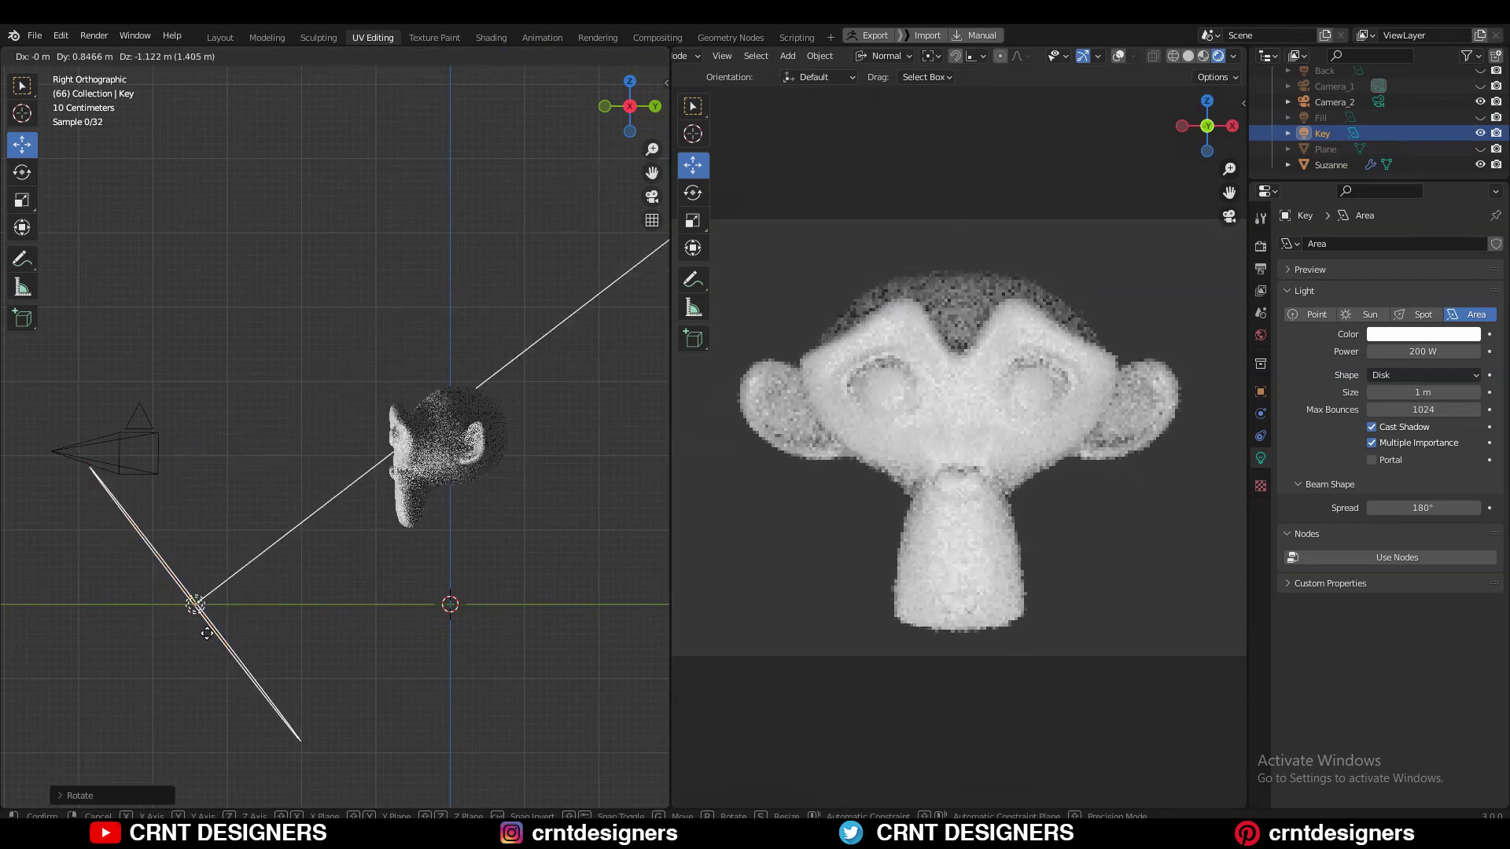
pyautogui.click(227, 688)
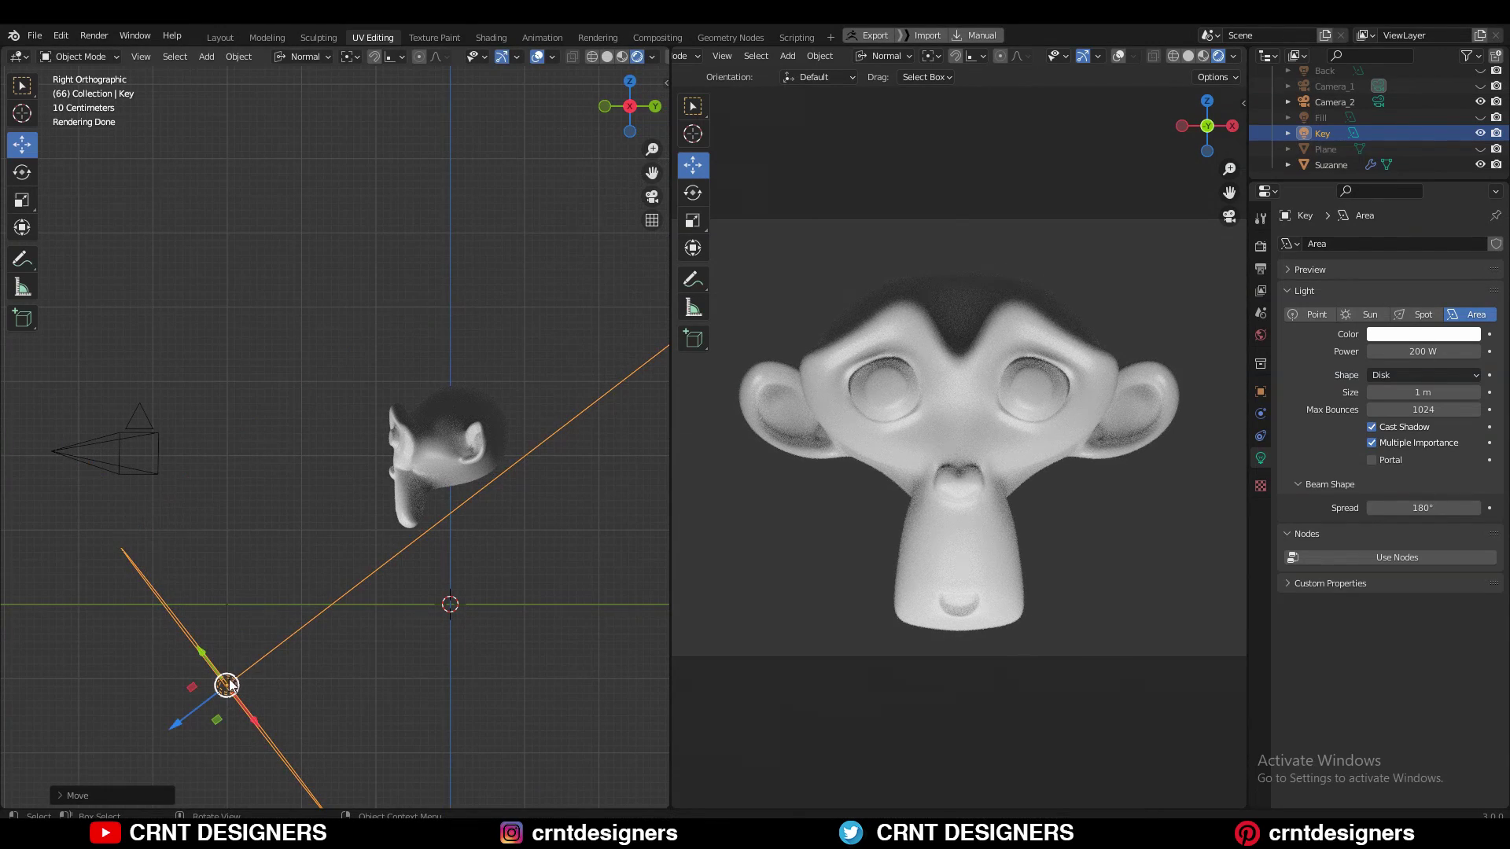
# Rotate the Key light to face downward again and return it above and in front of the head
pyautogui.press('r')
pyautogui.click(265, 802)
pyautogui.press('g')
pyautogui.click(966, 369)
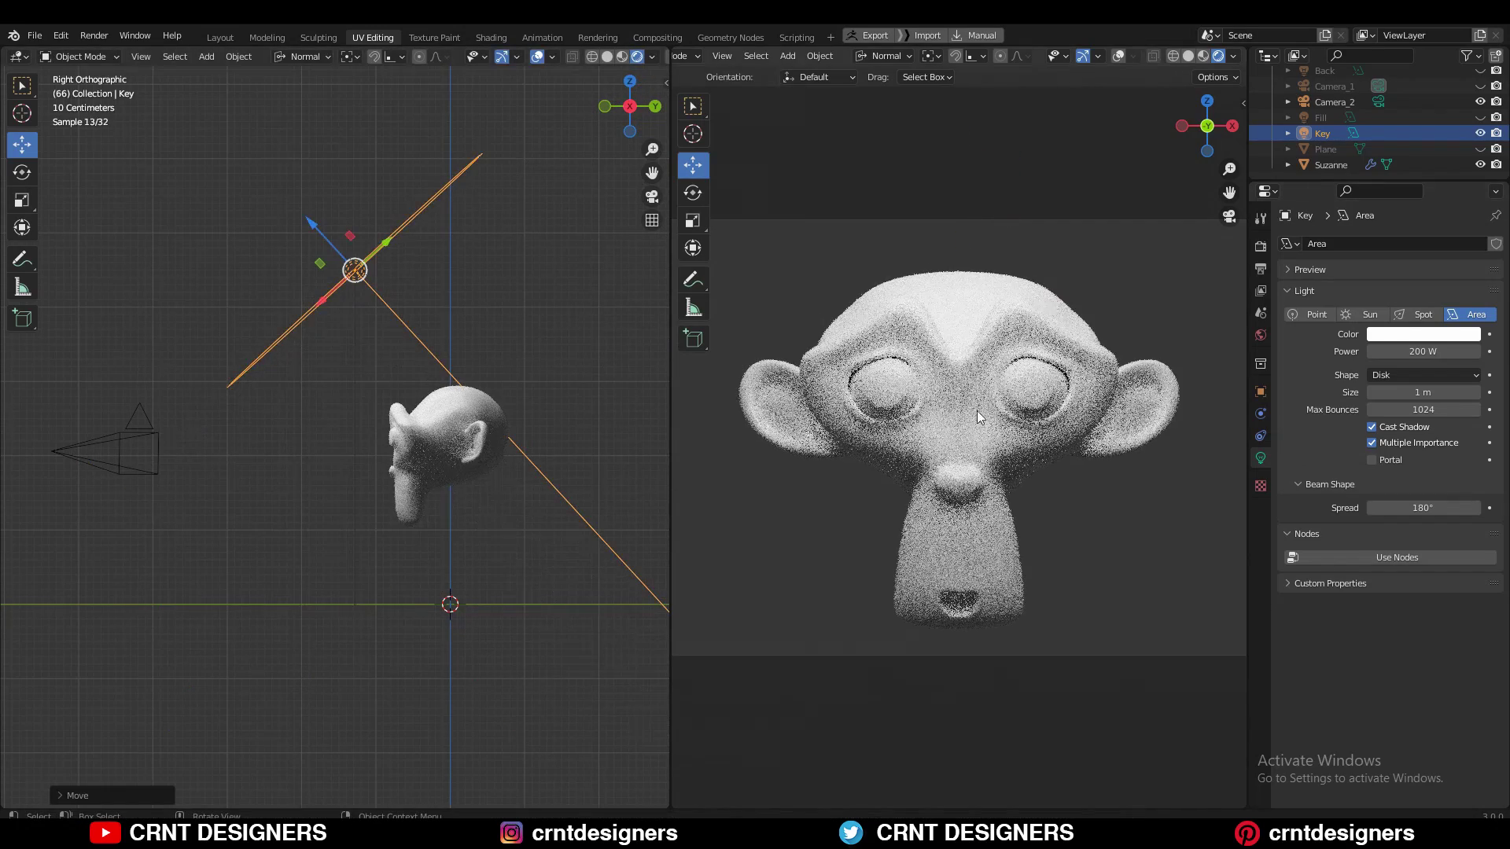
# From the top view, move the Key light to the head's front side and rotate it to aim diagonally at the face
pyautogui.moveTo(295, 538); pyautogui.dragTo(609, 87, button='middle')
pyautogui.click(609, 86)
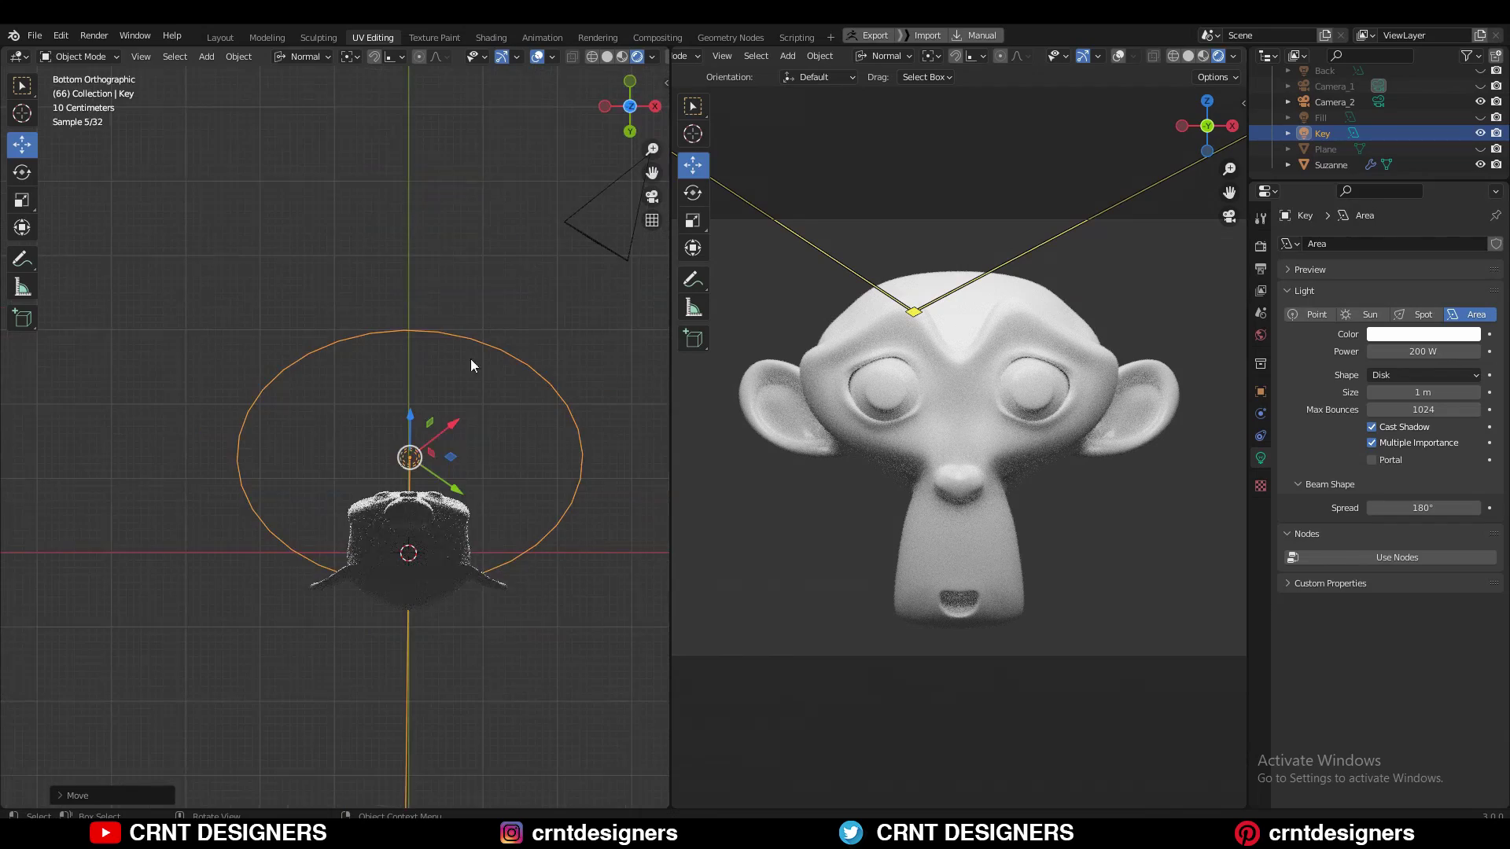
pyautogui.click(629, 106)
pyautogui.press('g')
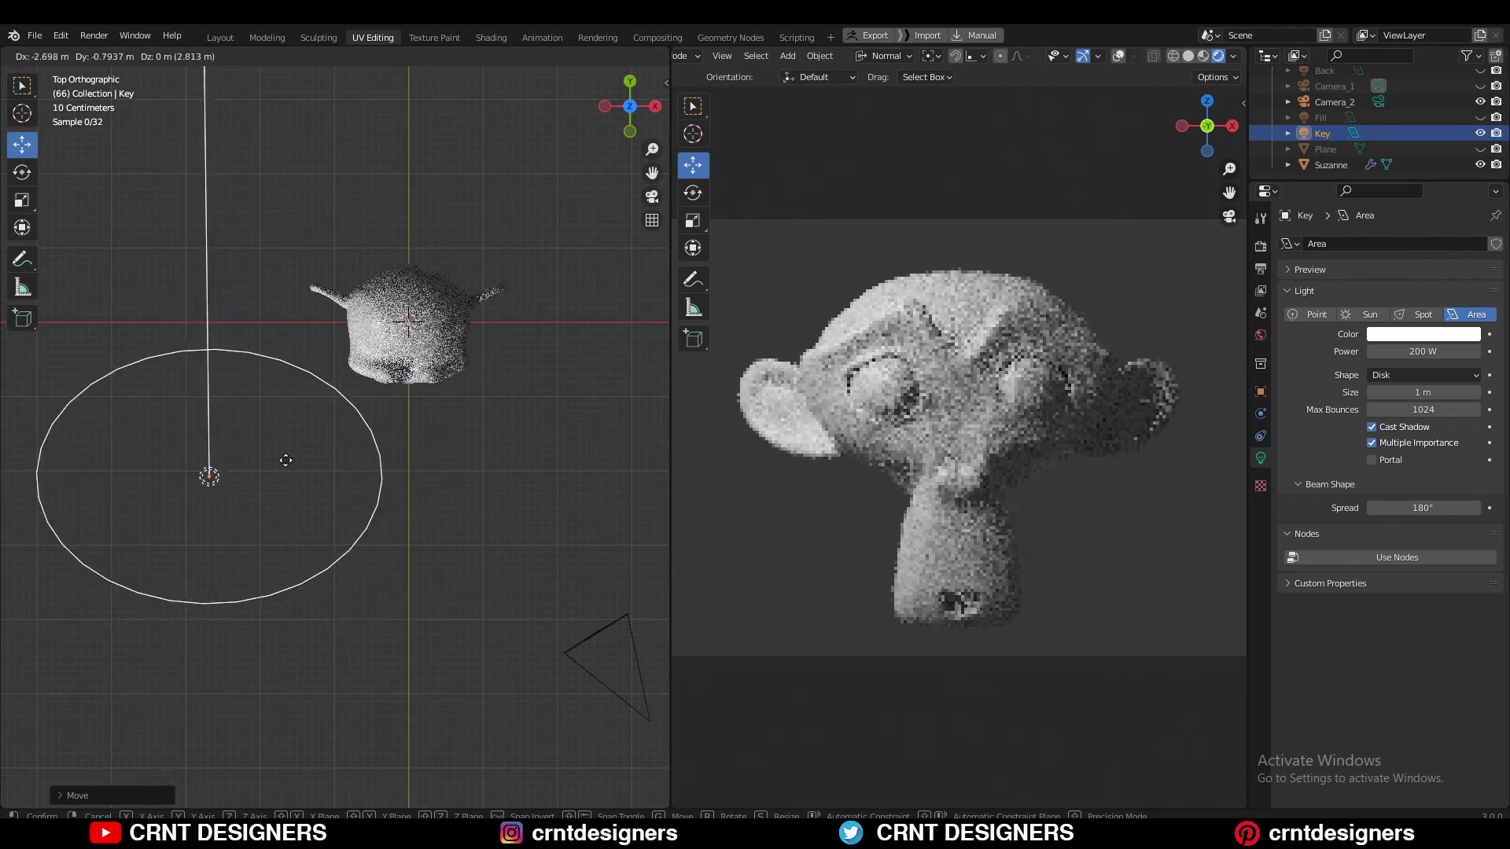
pyautogui.click(201, 460)
pyautogui.press('r')
pyautogui.click(389, 606)
pyautogui.moveTo(390, 606); pyautogui.dragTo(376, 402, button='middle')
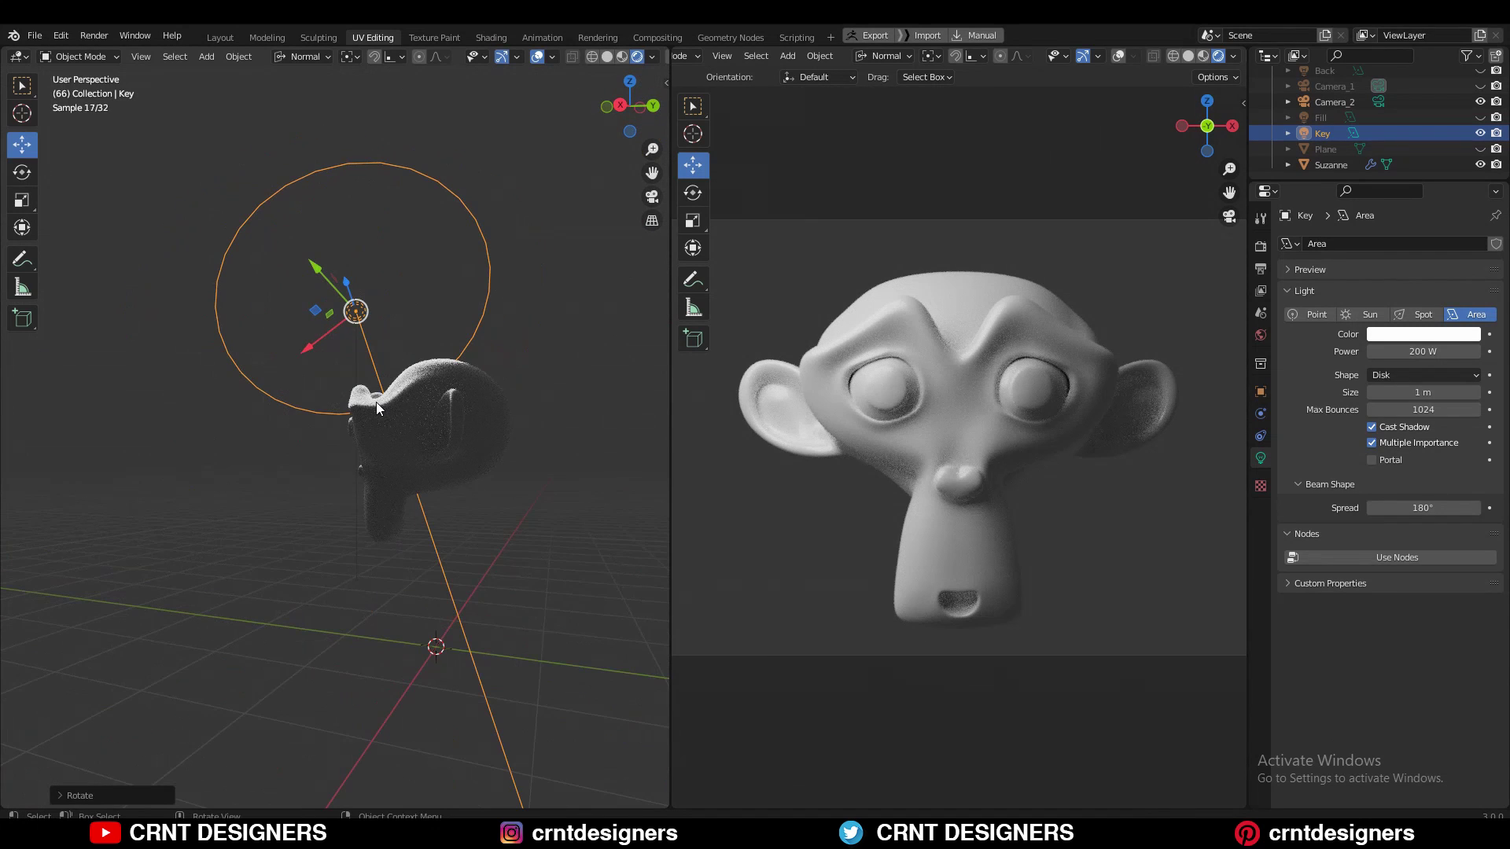
pyautogui.moveTo(308, 366); pyautogui.dragTo(473, 365, button='middle')
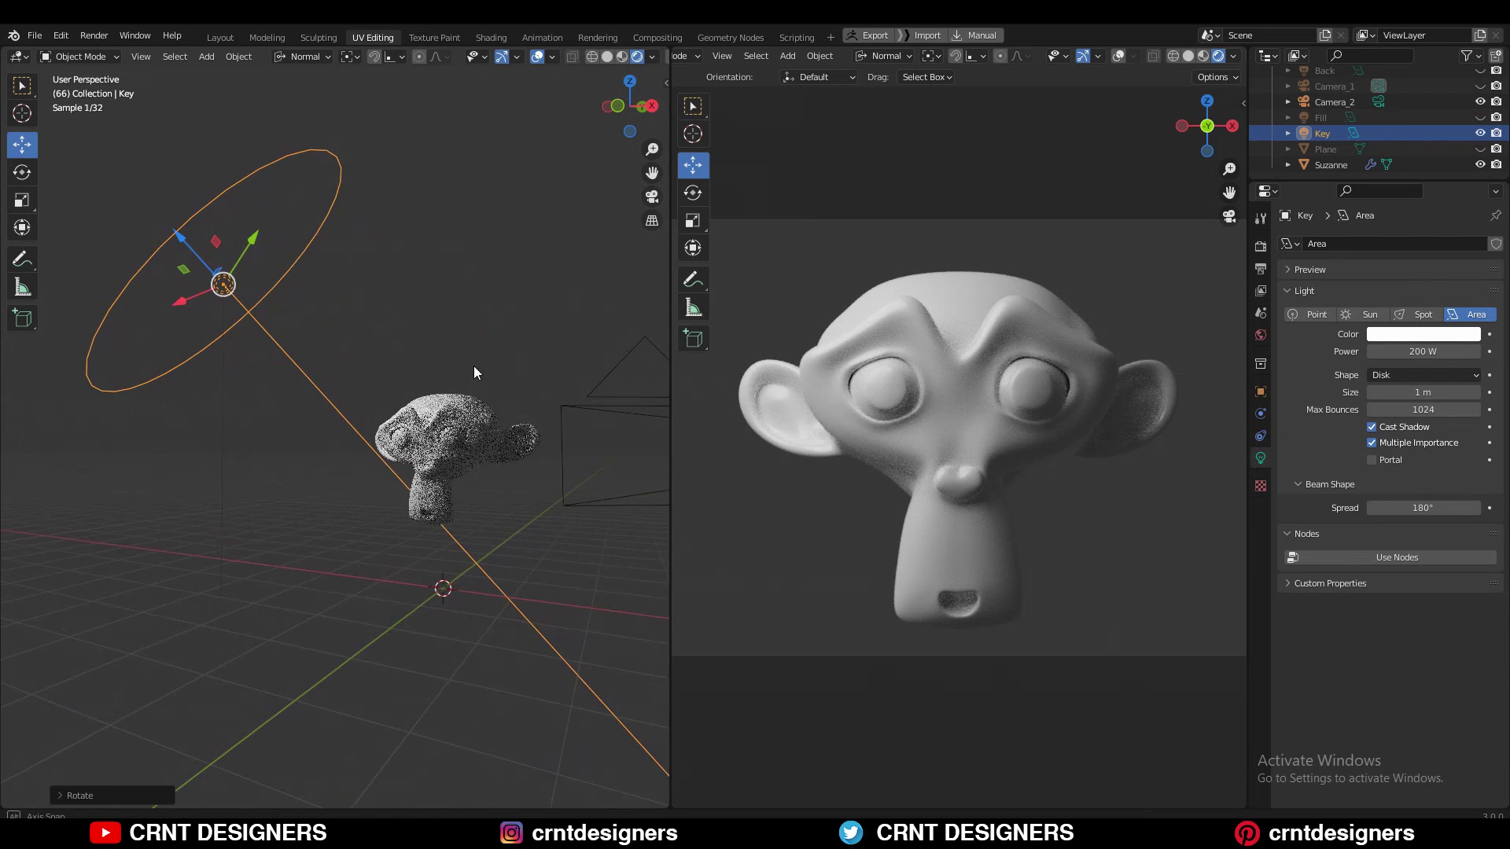
pyautogui.moveTo(443, 484)
pyautogui.mouseDown(button='middle')
pyautogui.moveTo(475, 464)
pyautogui.moveTo(464, 482)
pyautogui.mouseUp(button='middle')
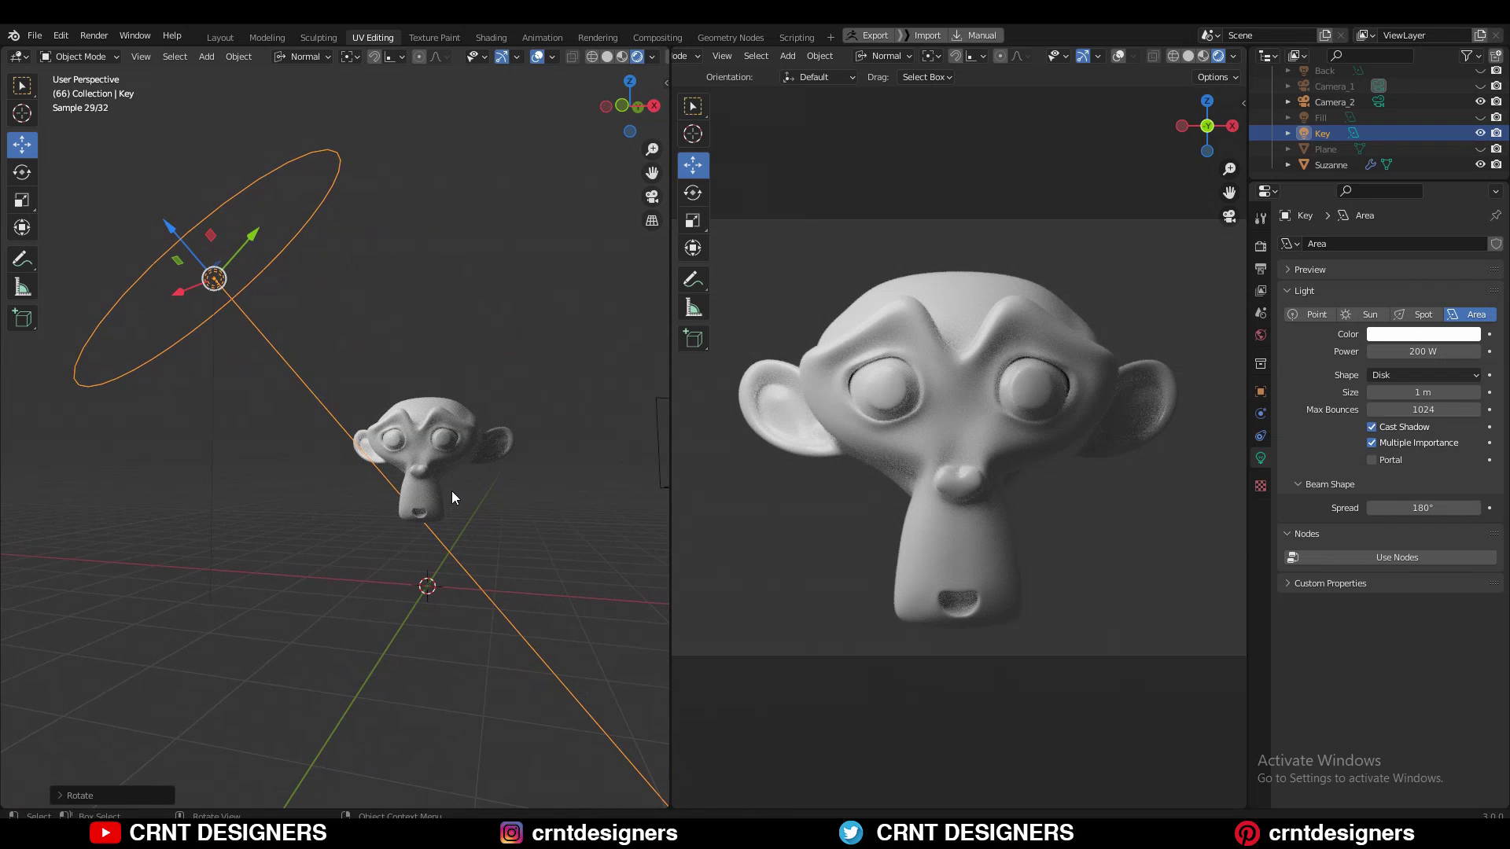